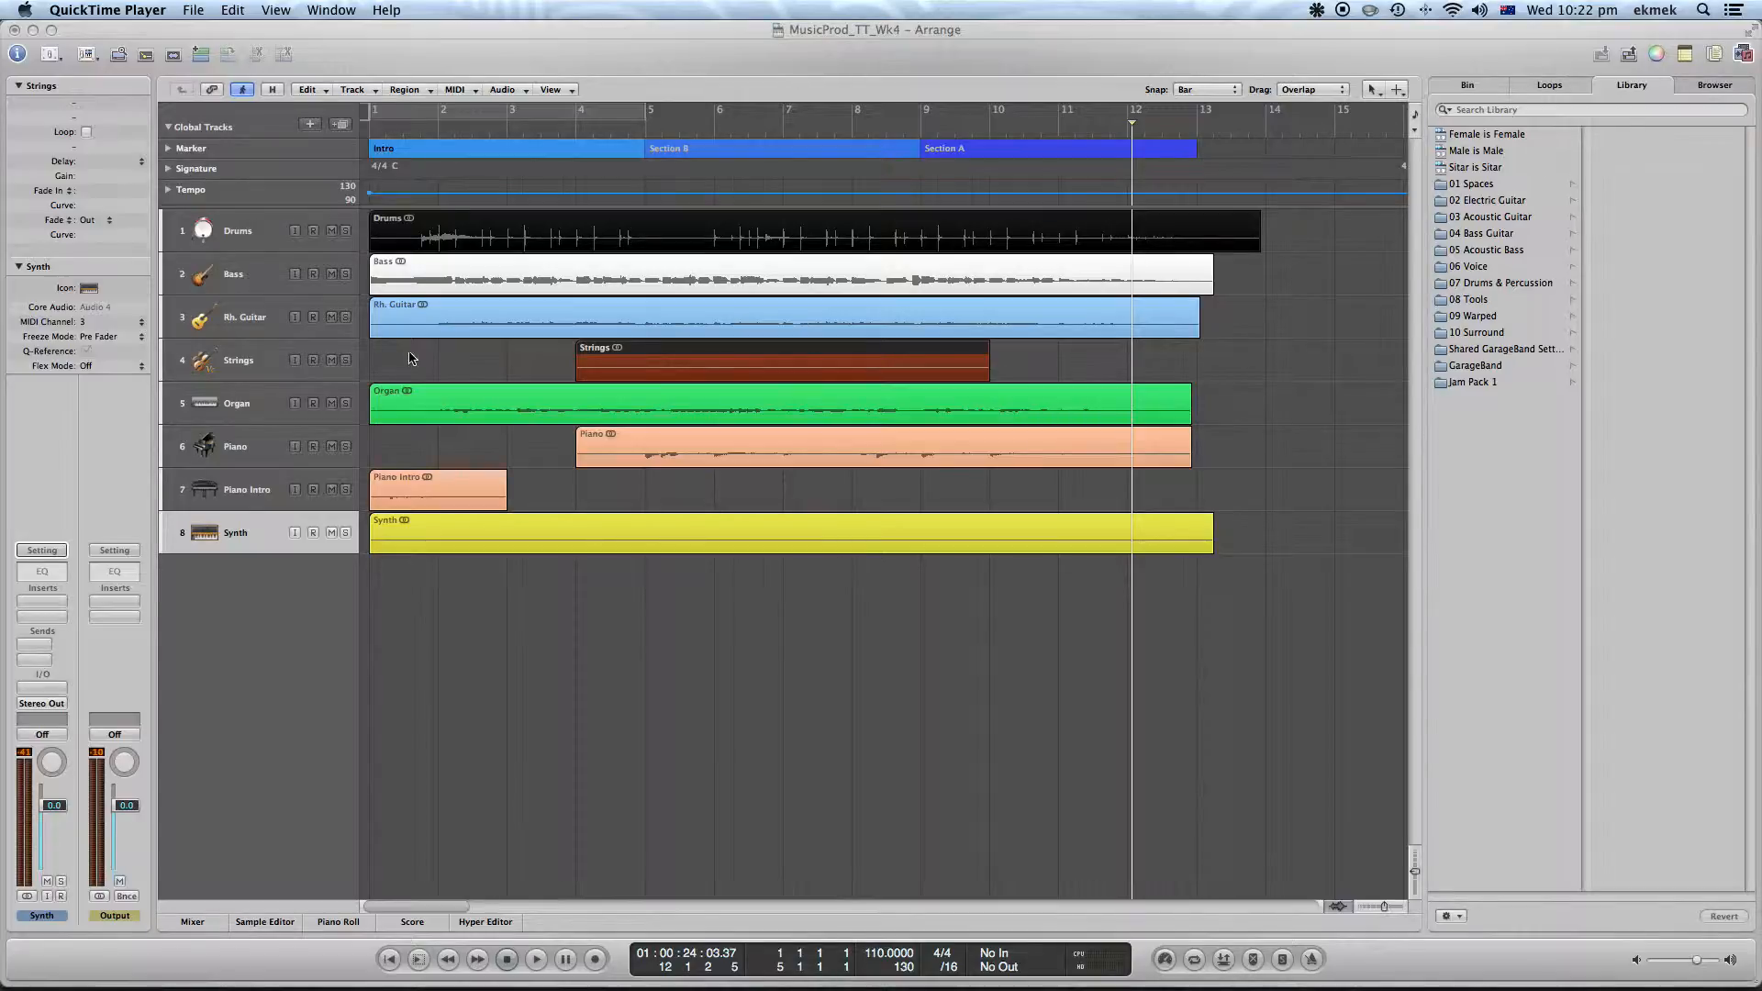
- Play the arrangement from the start of Section B and stop playback partway through it
{"action": "left_click", "coordinate": [670, 132]}
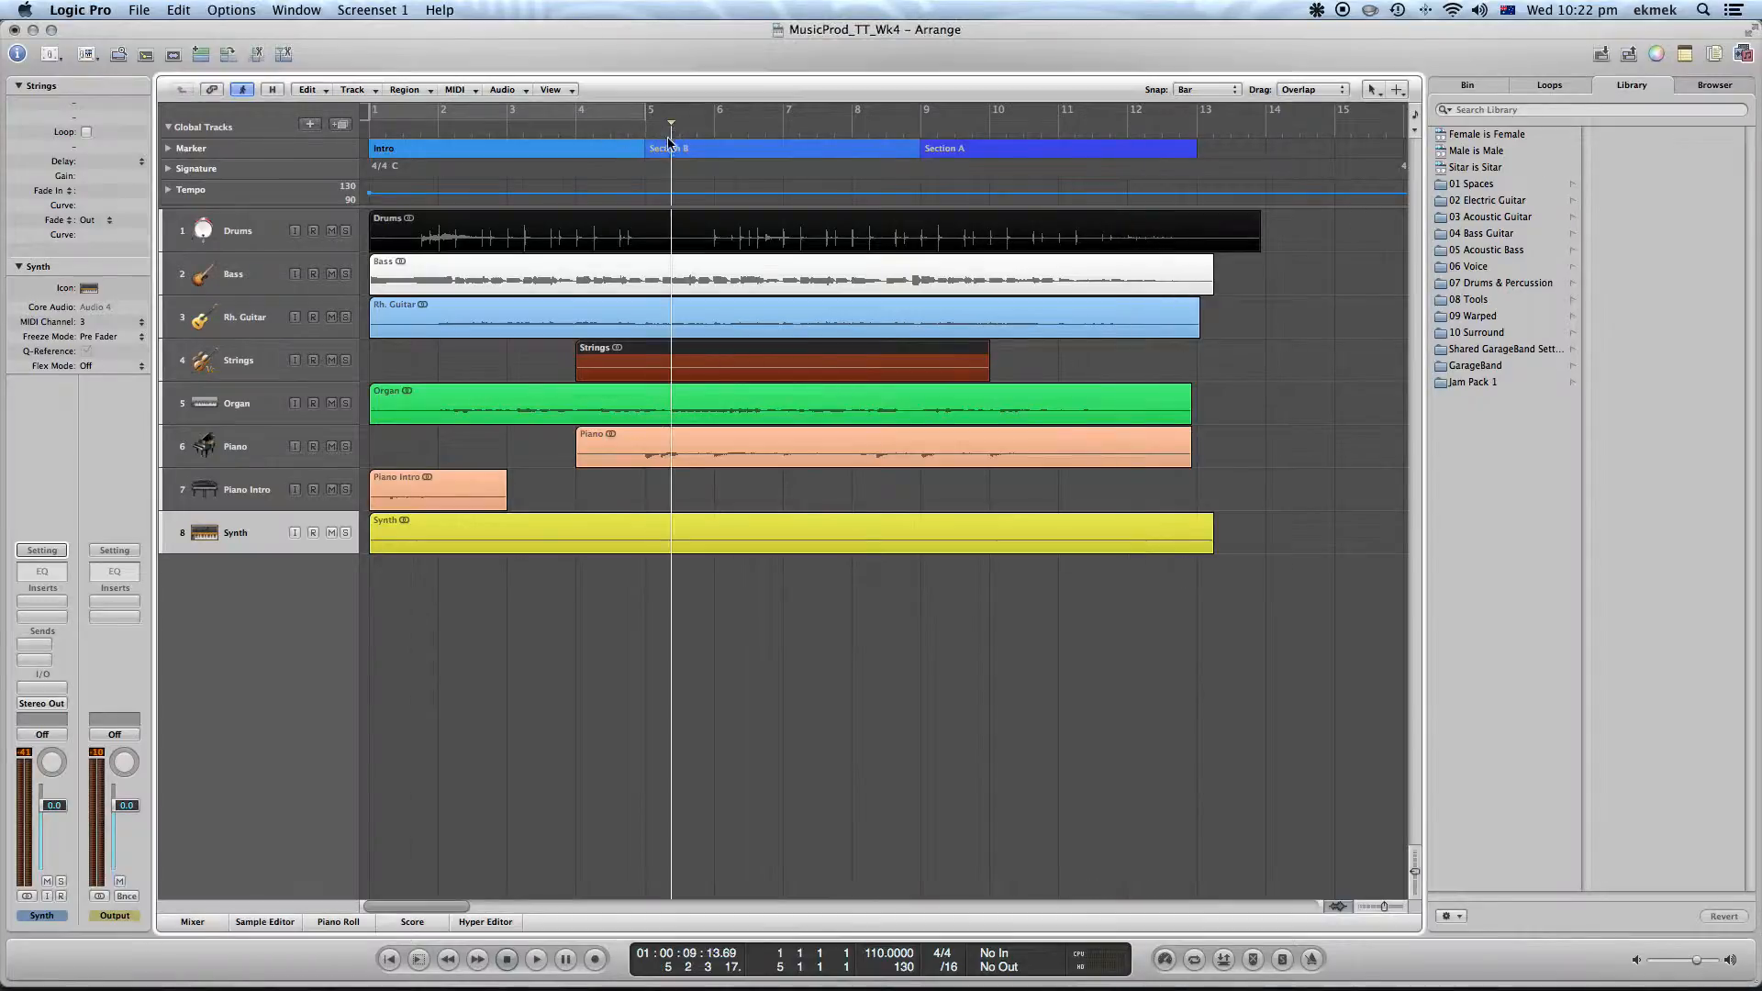
{"action": "left_click", "coordinate": [537, 959]}
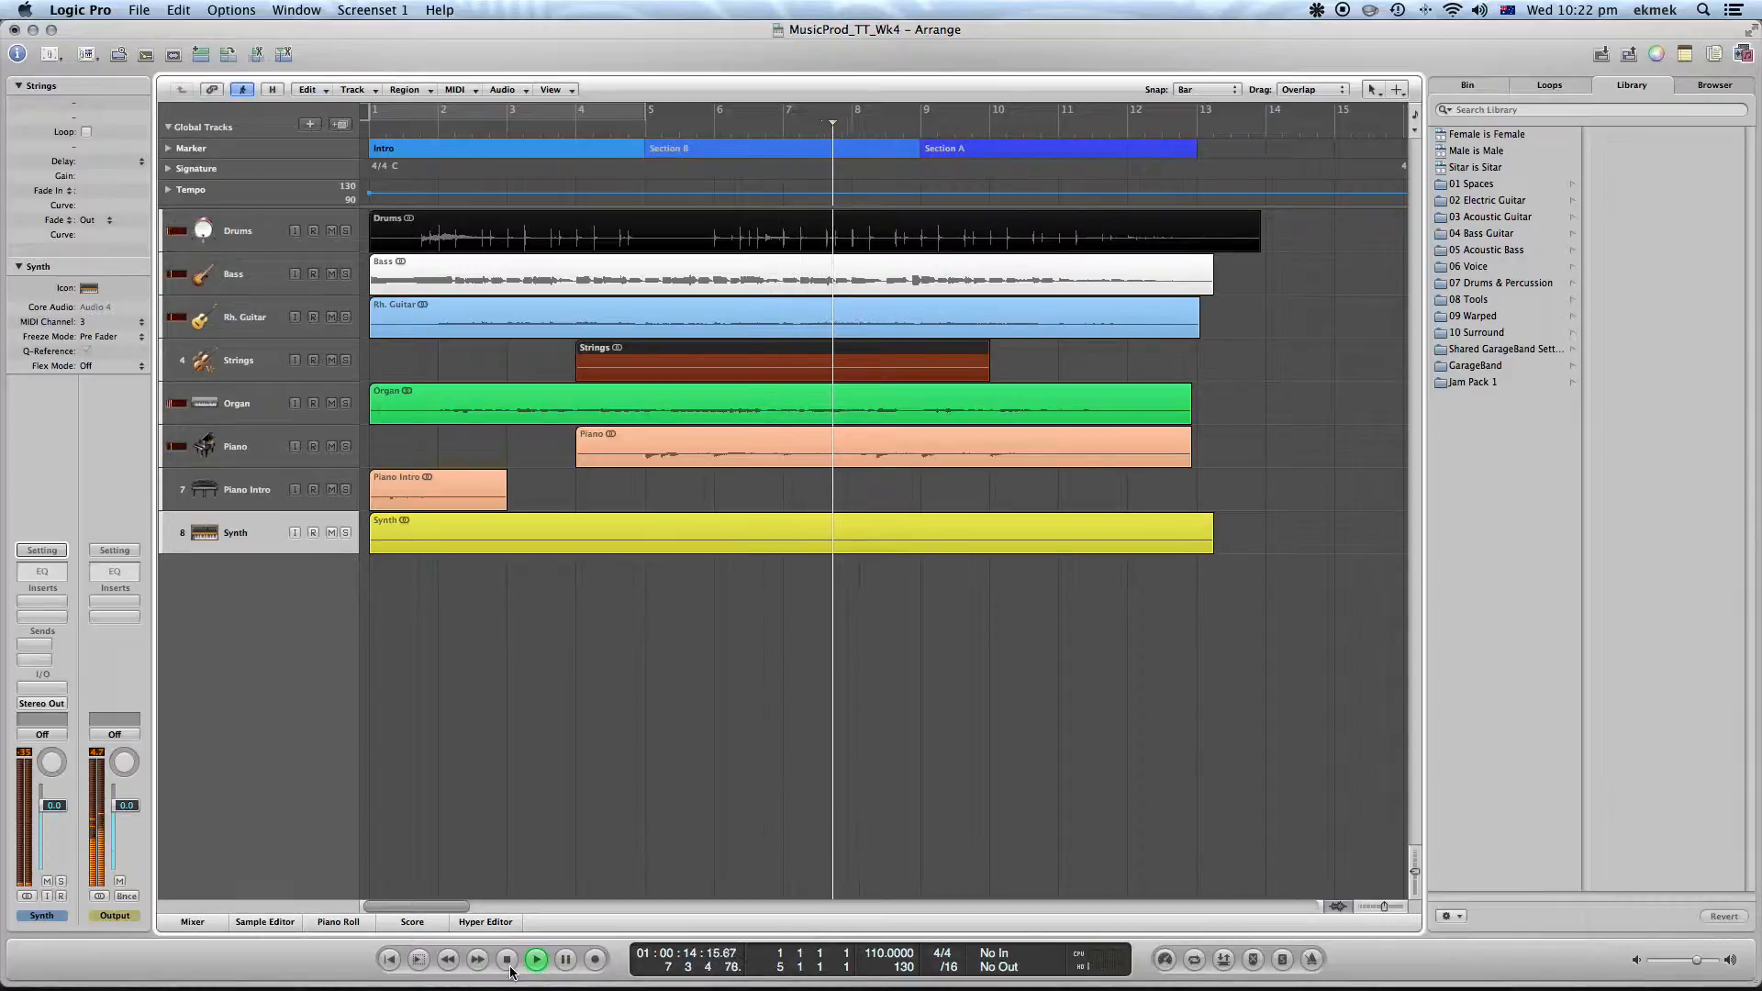
{"action": "left_click", "coordinate": [508, 963]}
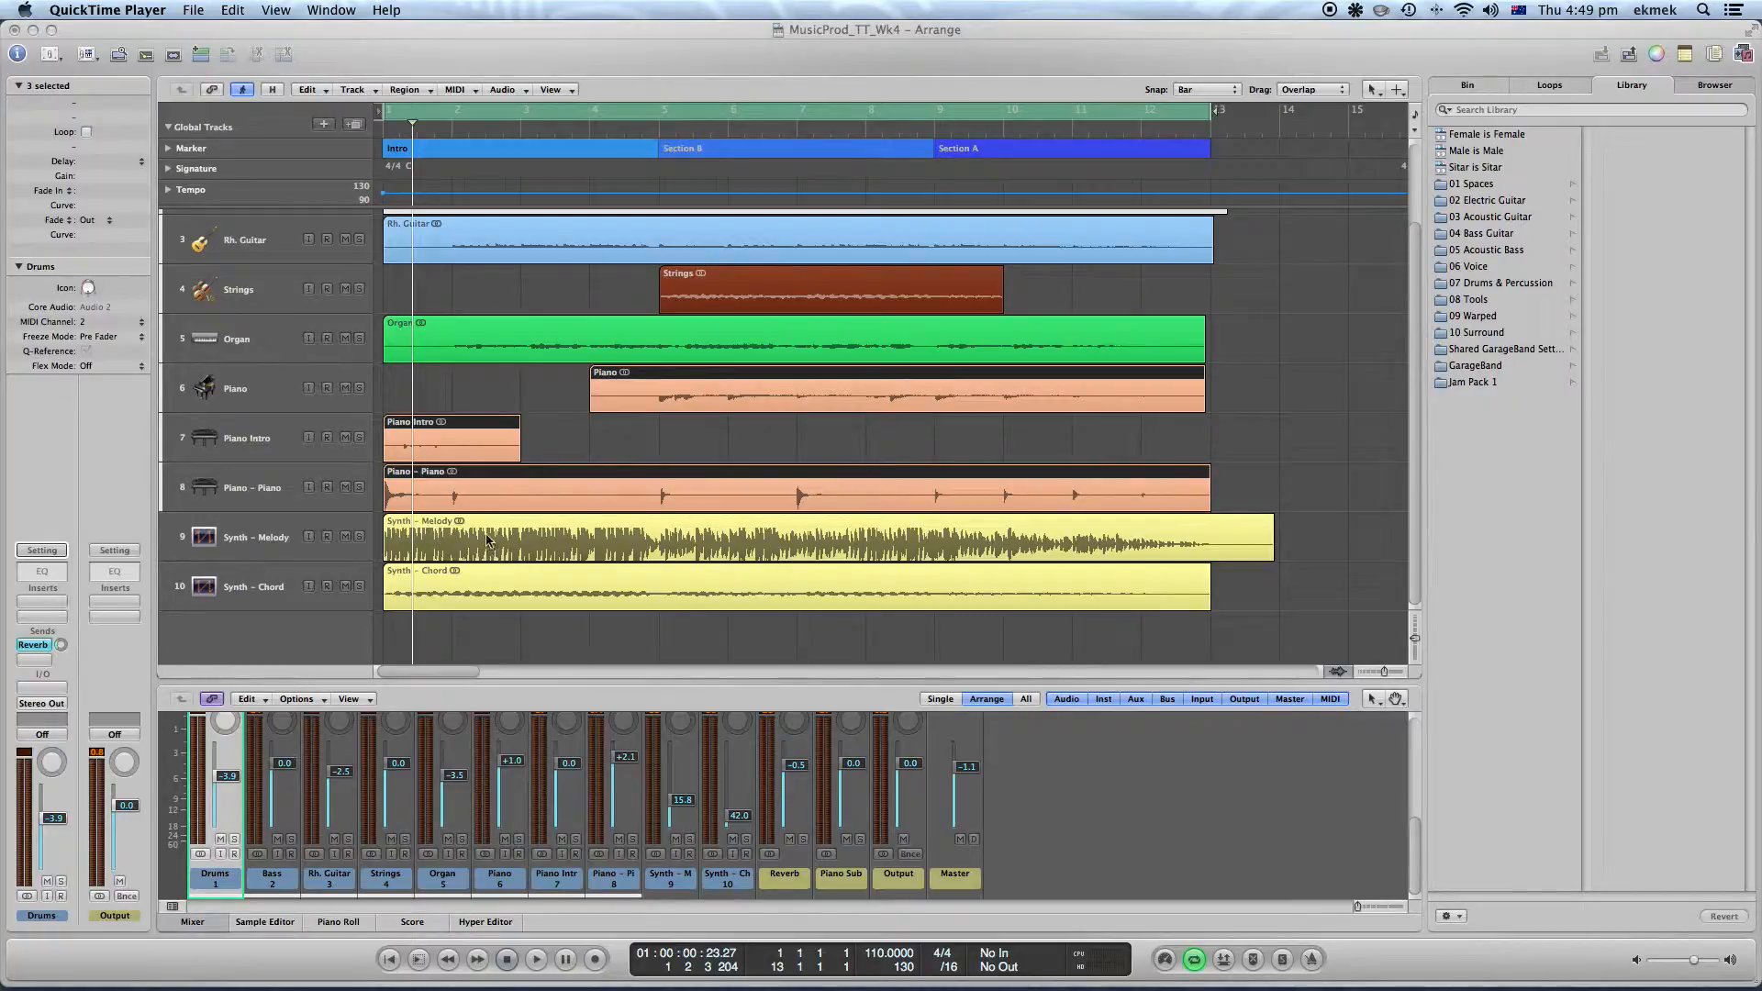
- Play the start of the Intro from bar 1 with all tracks audible and stop in the first bar
{"action": "left_click", "coordinate": [386, 143]}
{"action": "key", "text": "space"}
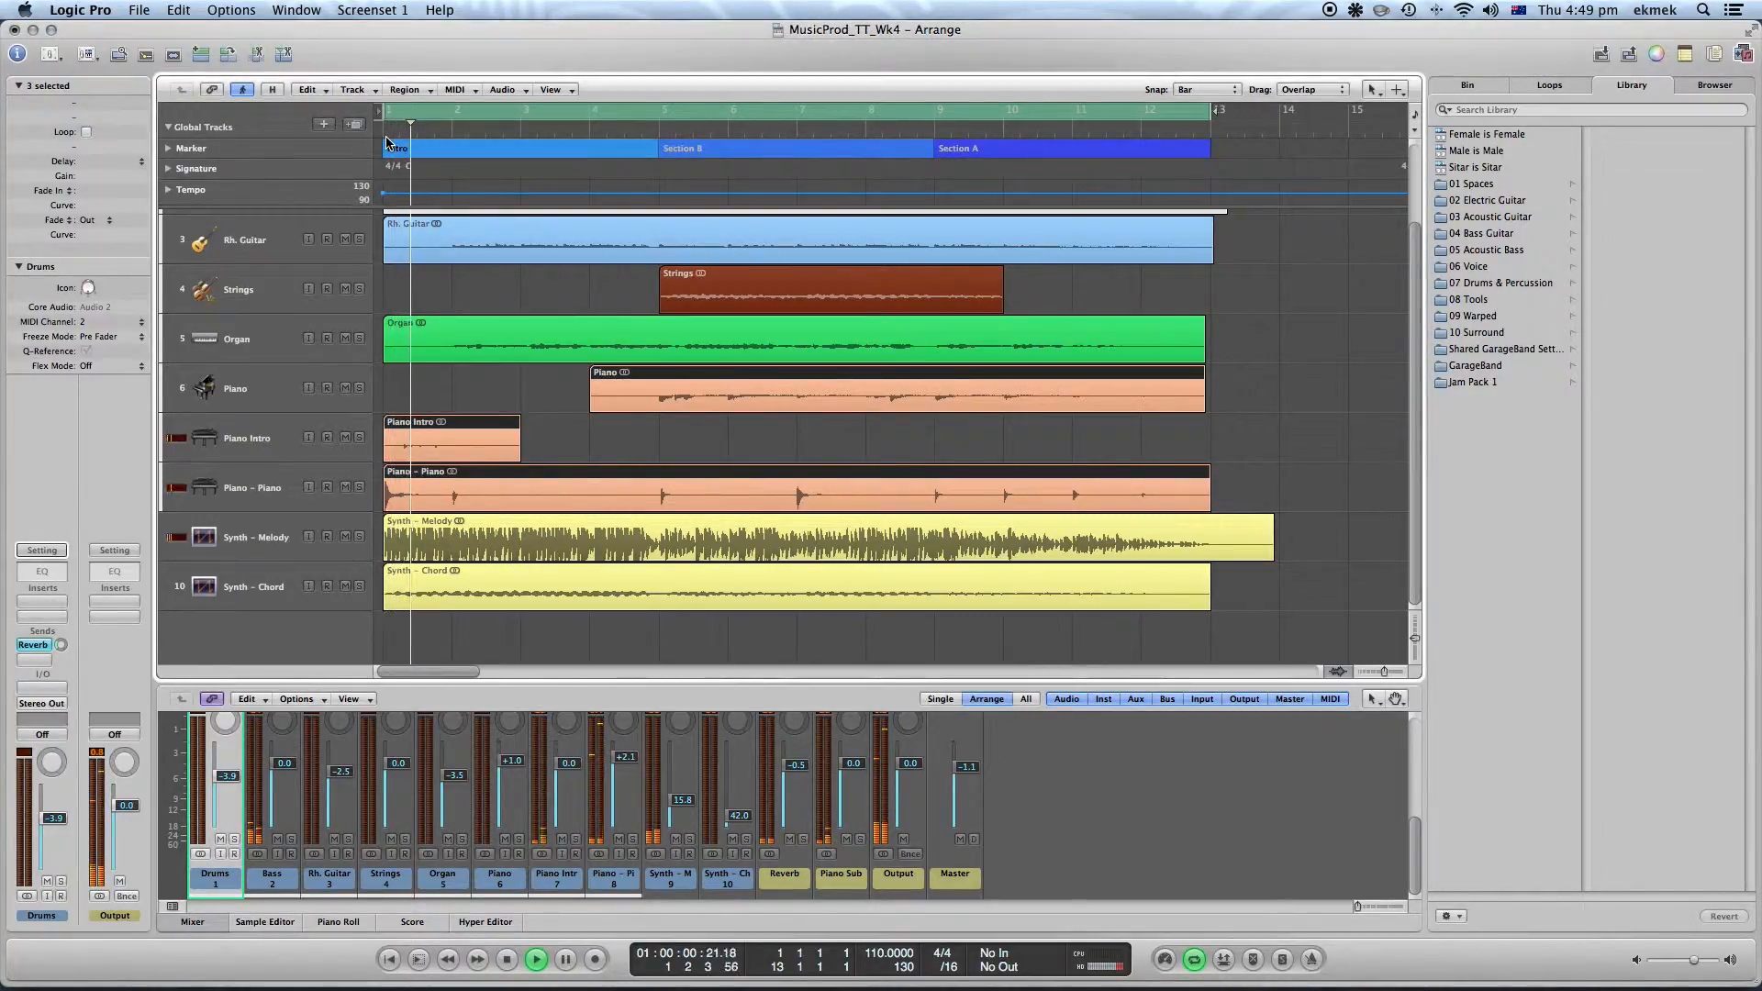
{"action": "key", "text": "space"}
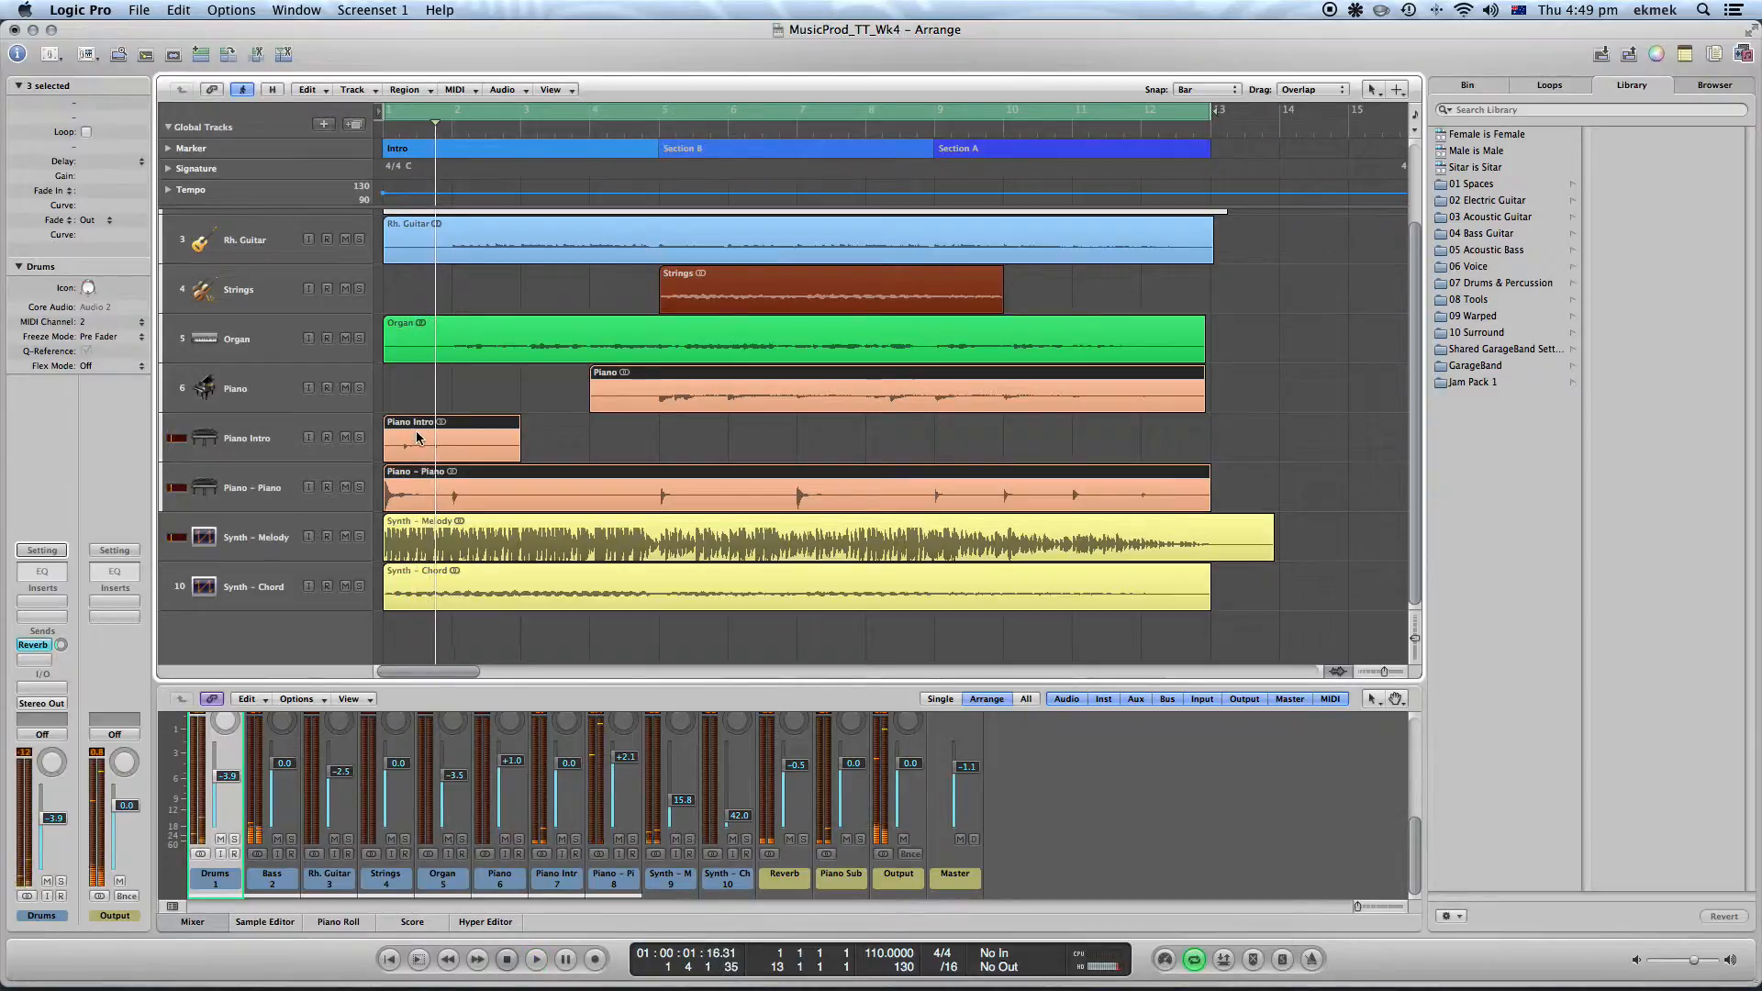
- Solo the Piano Intro track and play it from bar 1
{"action": "left_click", "coordinate": [359, 438]}
{"action": "left_click", "coordinate": [387, 131]}
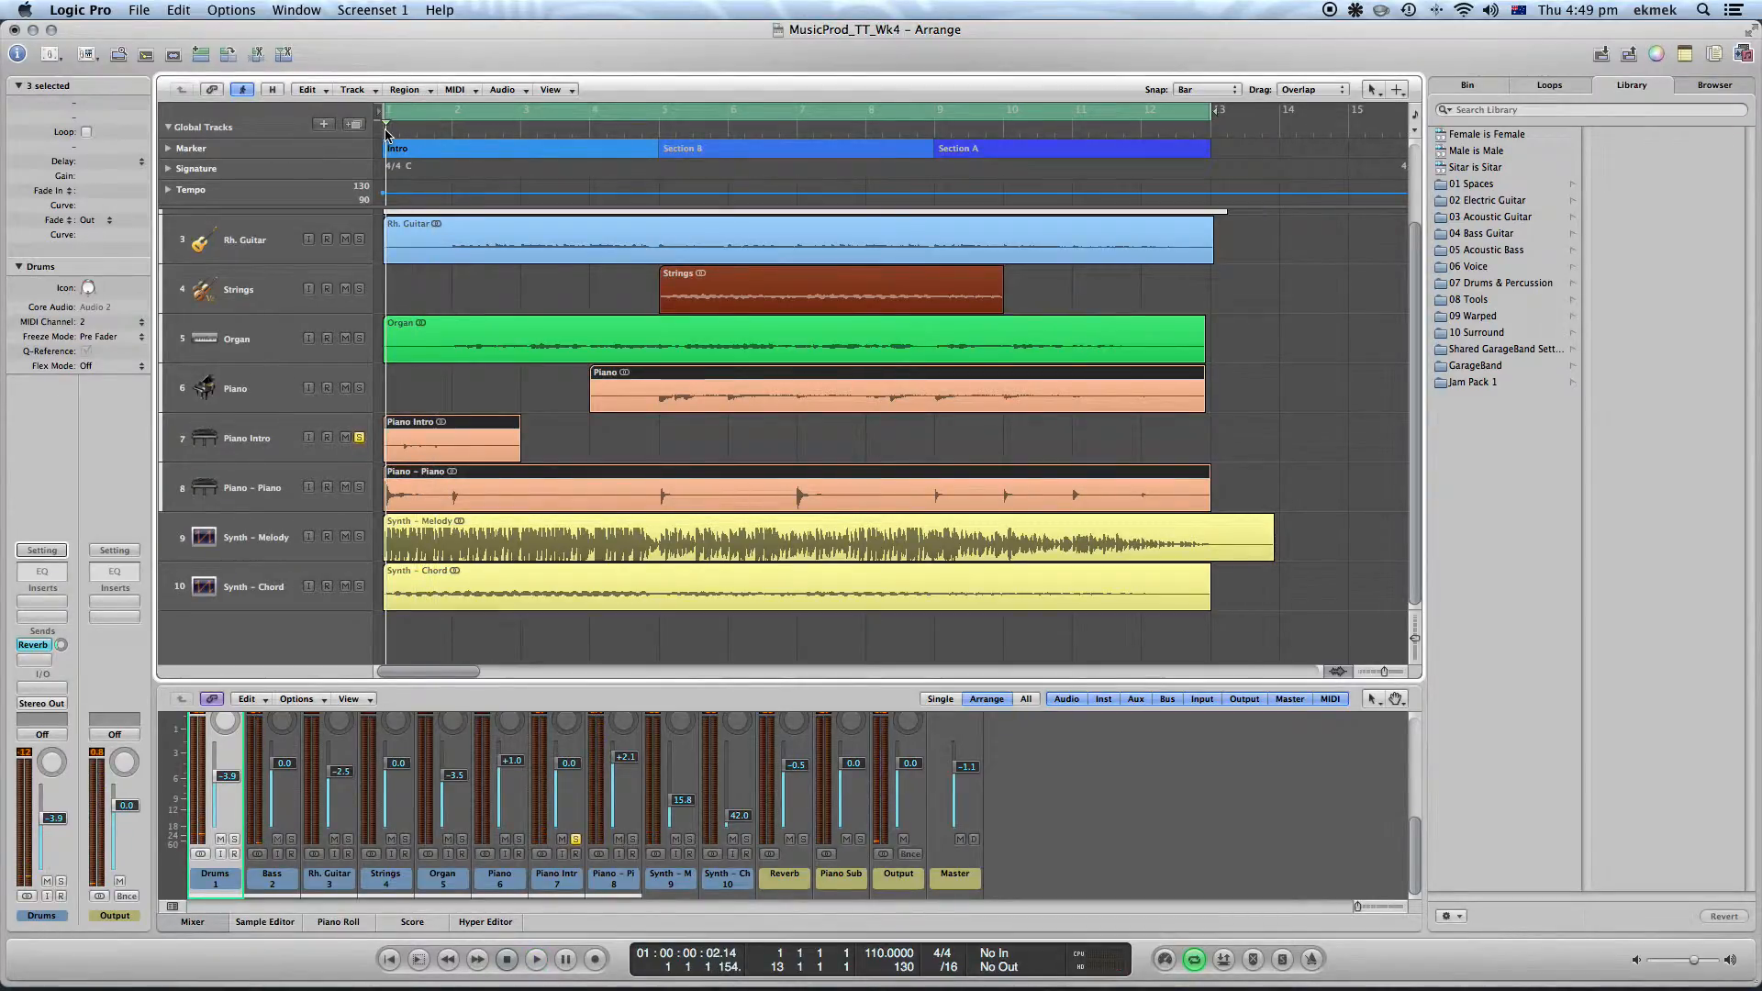
{"action": "key", "text": "space"}
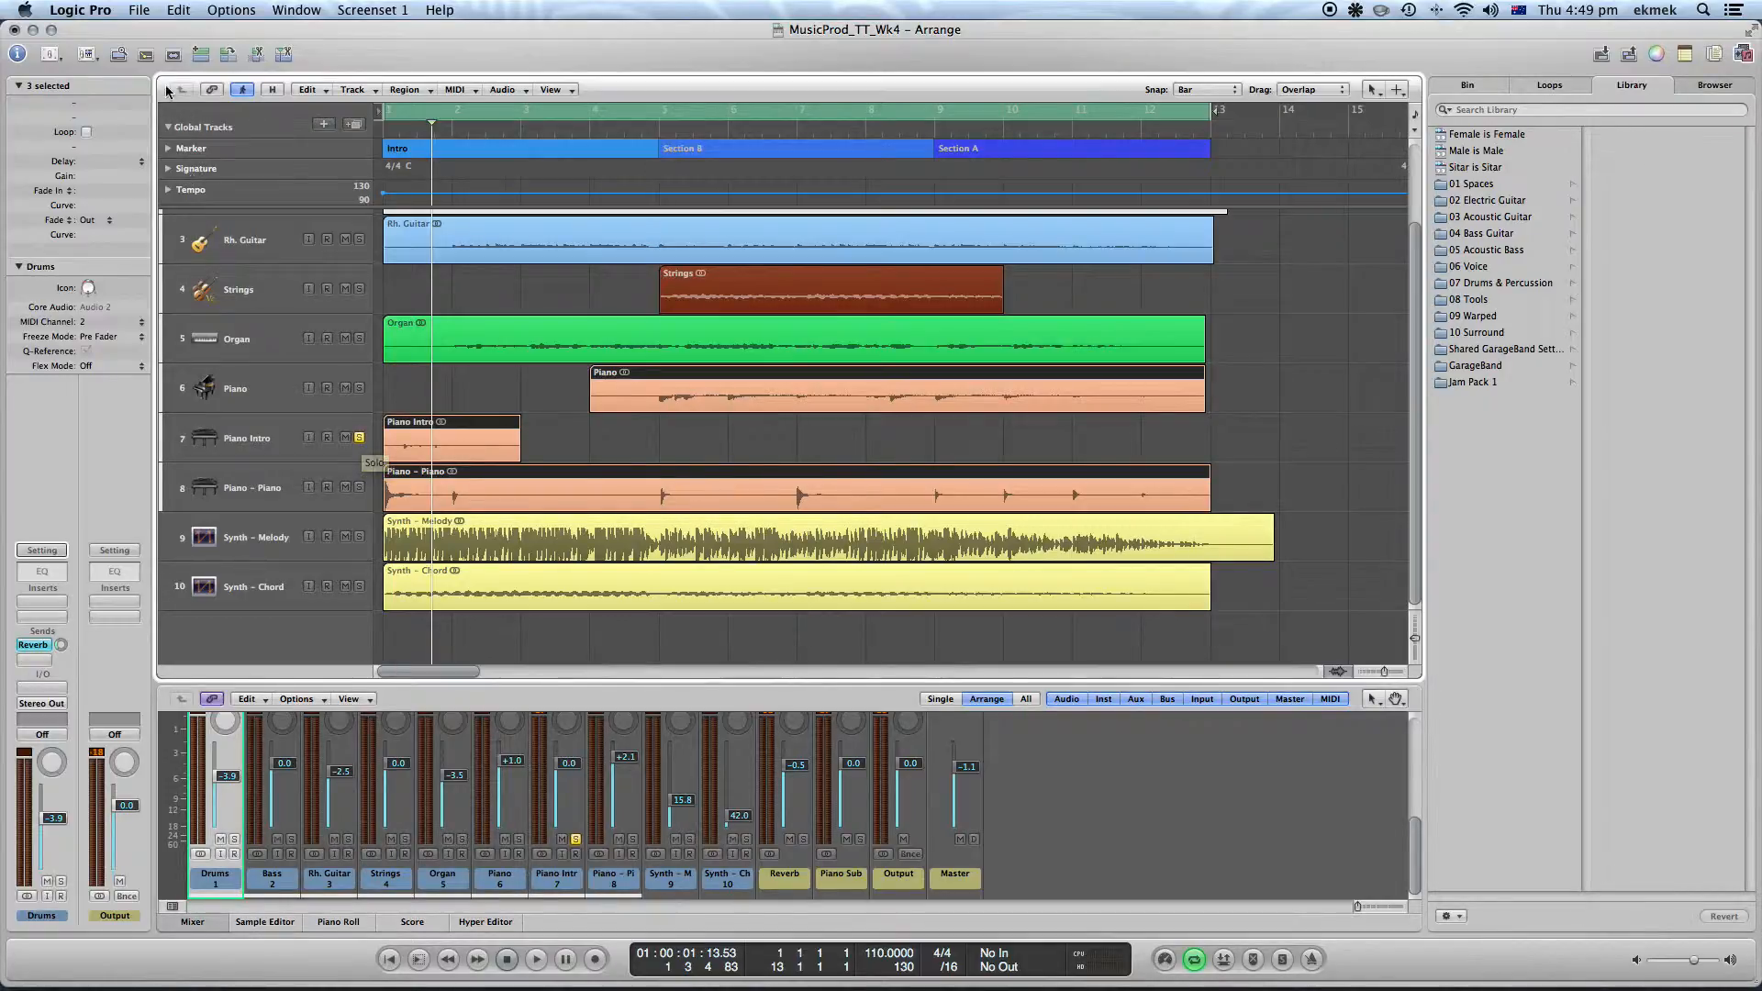
- Show volume automation on the tracks and raise the Synth – Melody volume to +5.5 dB
{"action": "left_click", "coordinate": [147, 56]}
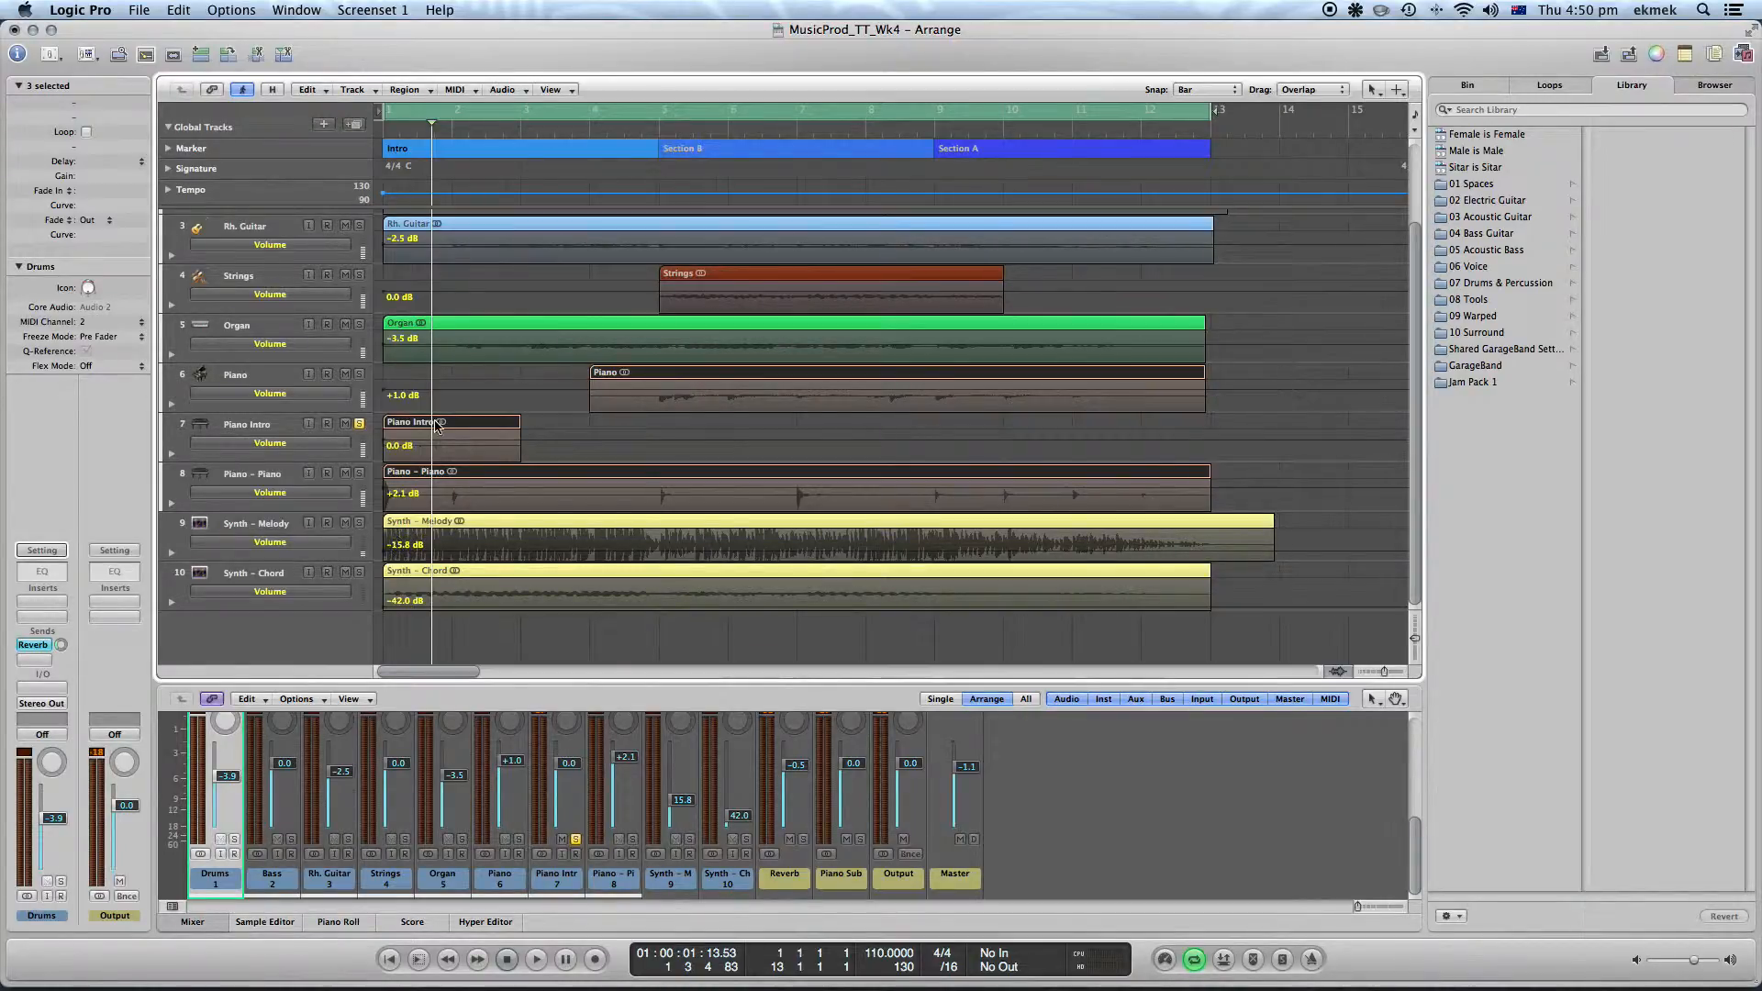
{"action": "left_click_drag", "start_coordinate": [390, 542], "coordinate": [383, 536]}
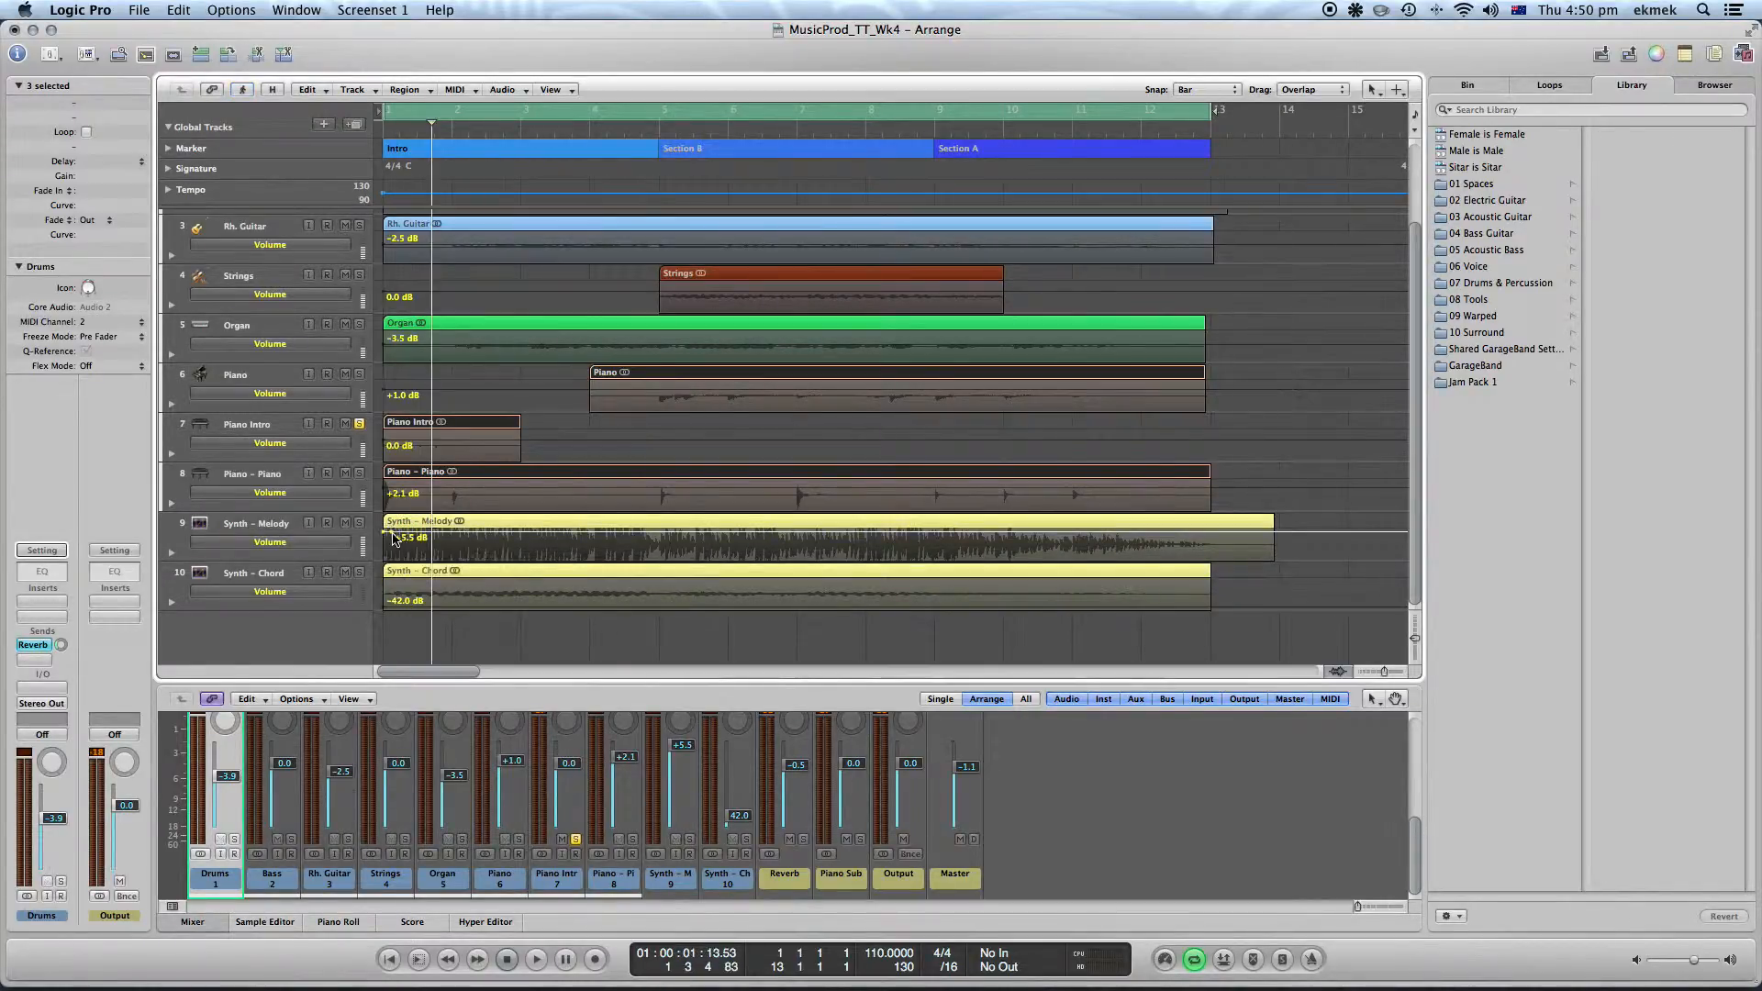
{"action": "scroll", "coordinate": [395, 540], "scroll_direction": "right", "scroll_amount": 1}
{"action": "scroll", "coordinate": [438, 562], "scroll_direction": "up", "scroll_amount": 2}
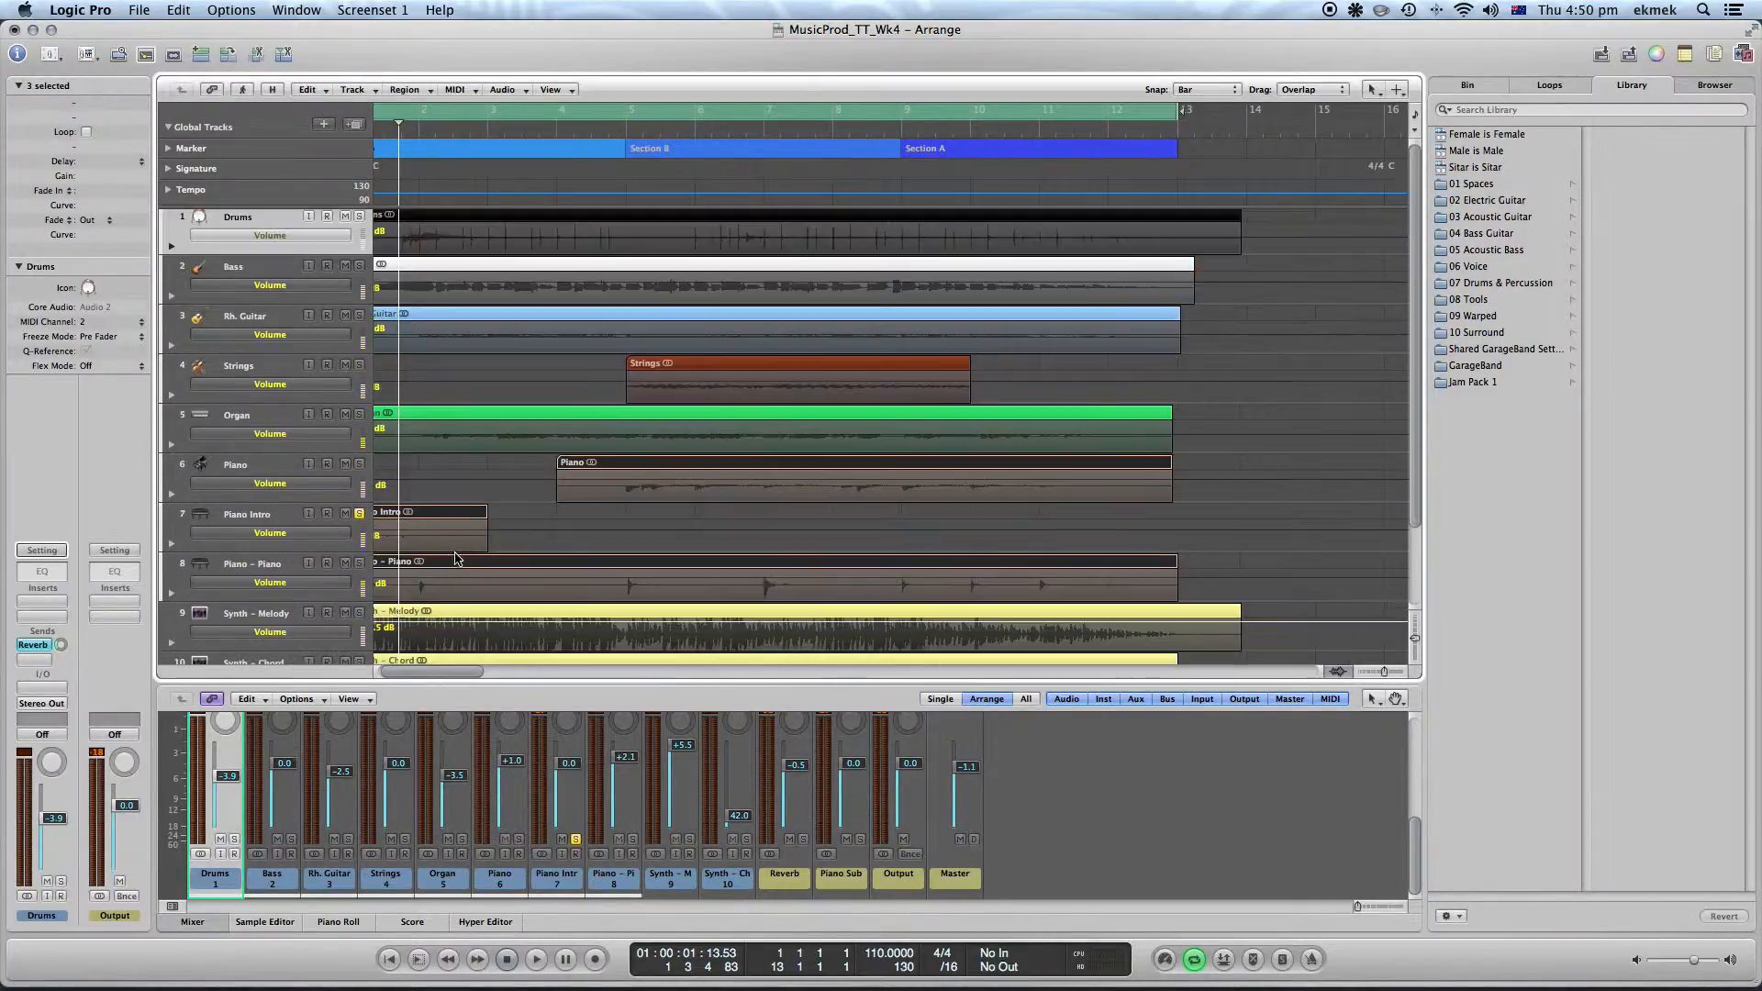
{"action": "left_click_drag", "start_coordinate": [411, 673], "coordinate": [401, 673]}
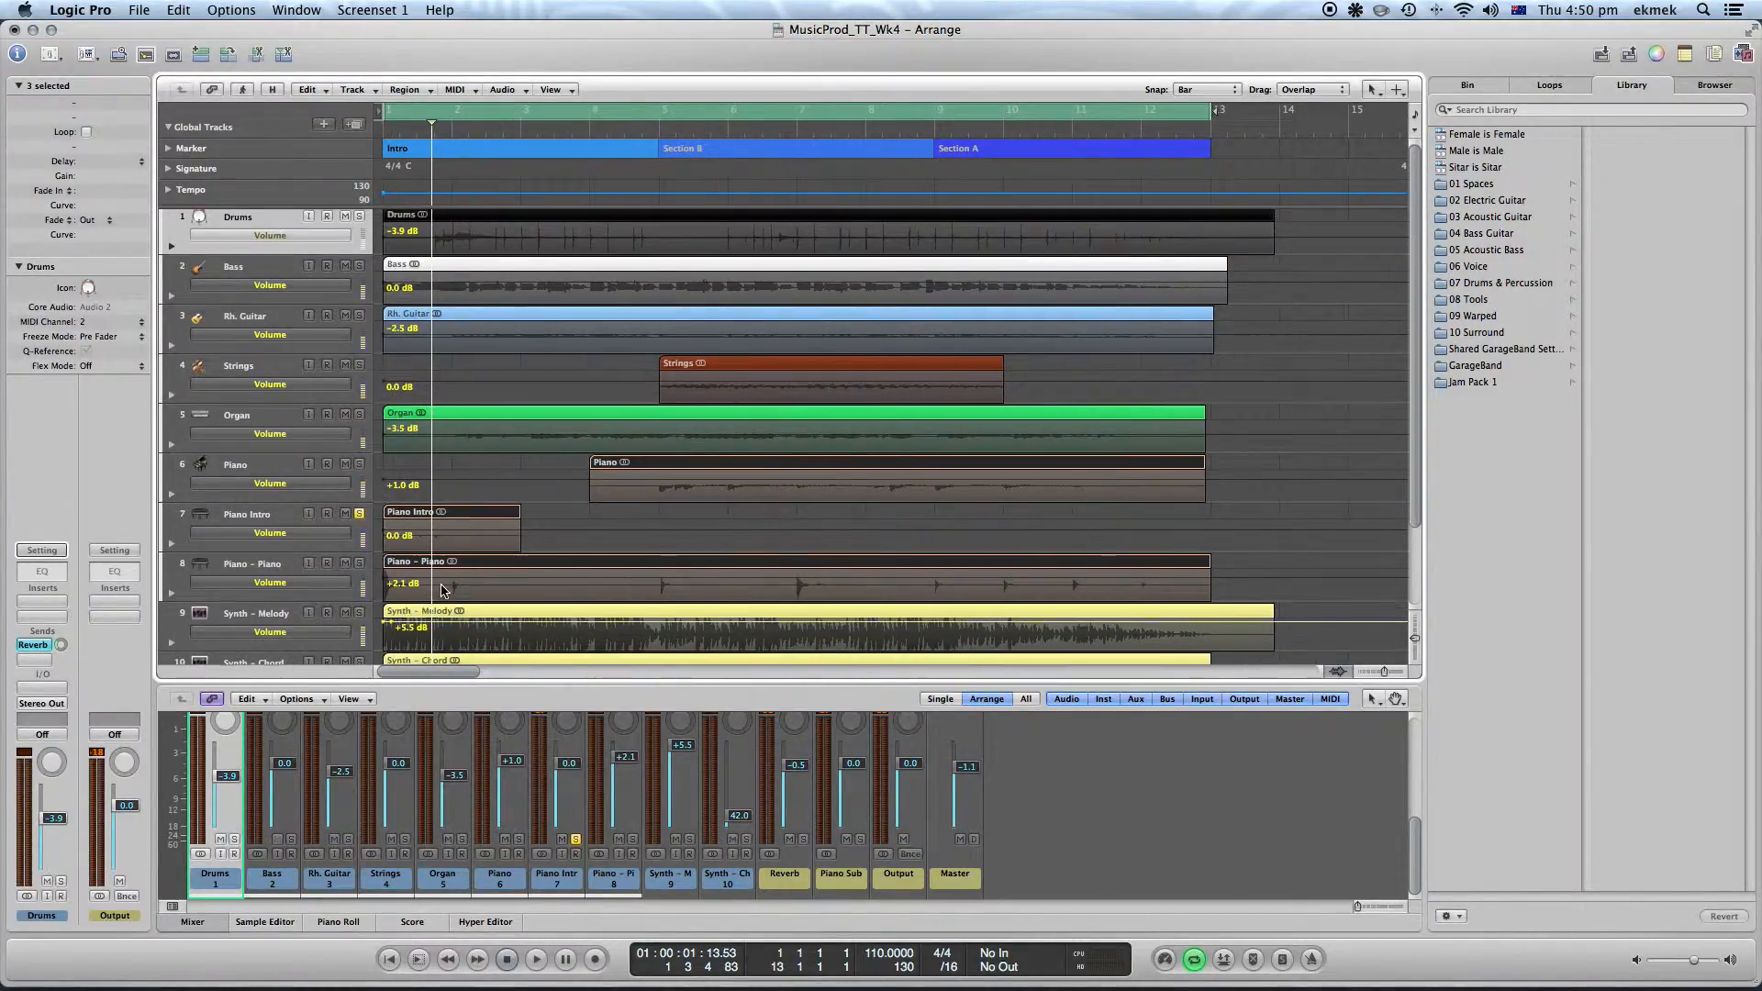
- Shape a volume fade-in on Synth – Melody, rising from about -56.5 dB at bar 2 to +6.0 dB shortly after
{"action": "scroll", "coordinate": [443, 588], "scroll_direction": "down", "scroll_amount": 1}
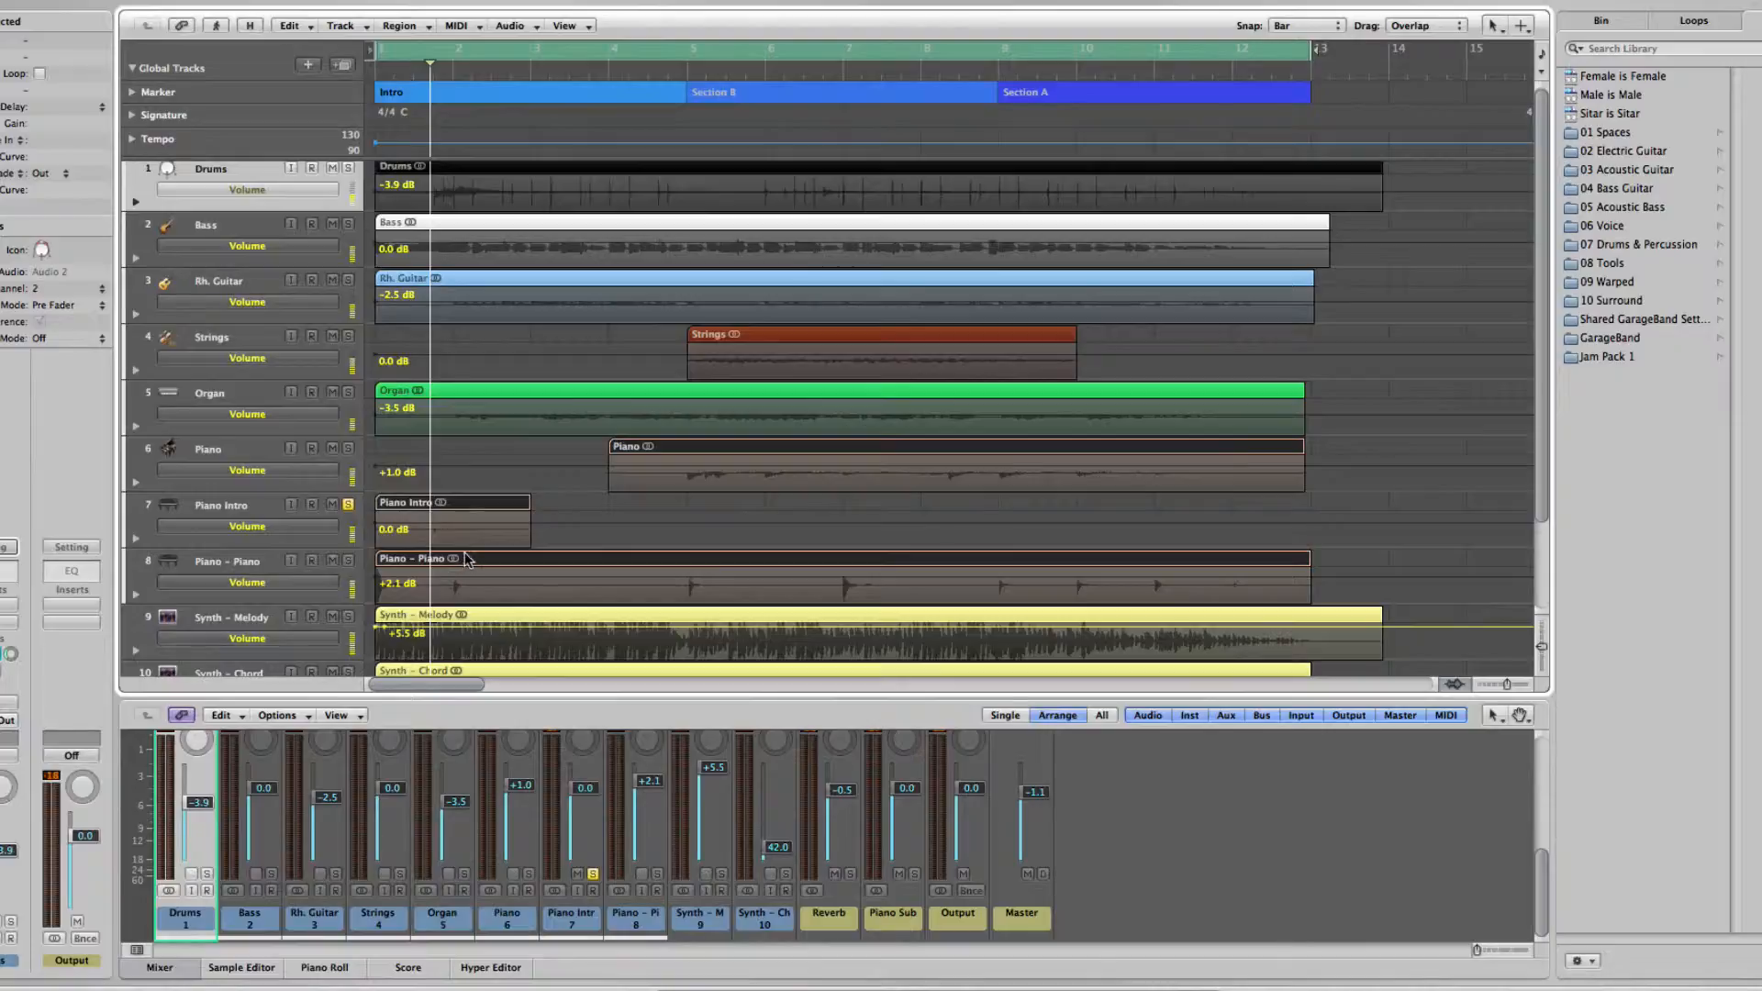
{"action": "scroll", "coordinate": [467, 562], "scroll_direction": "down", "scroll_amount": 2}
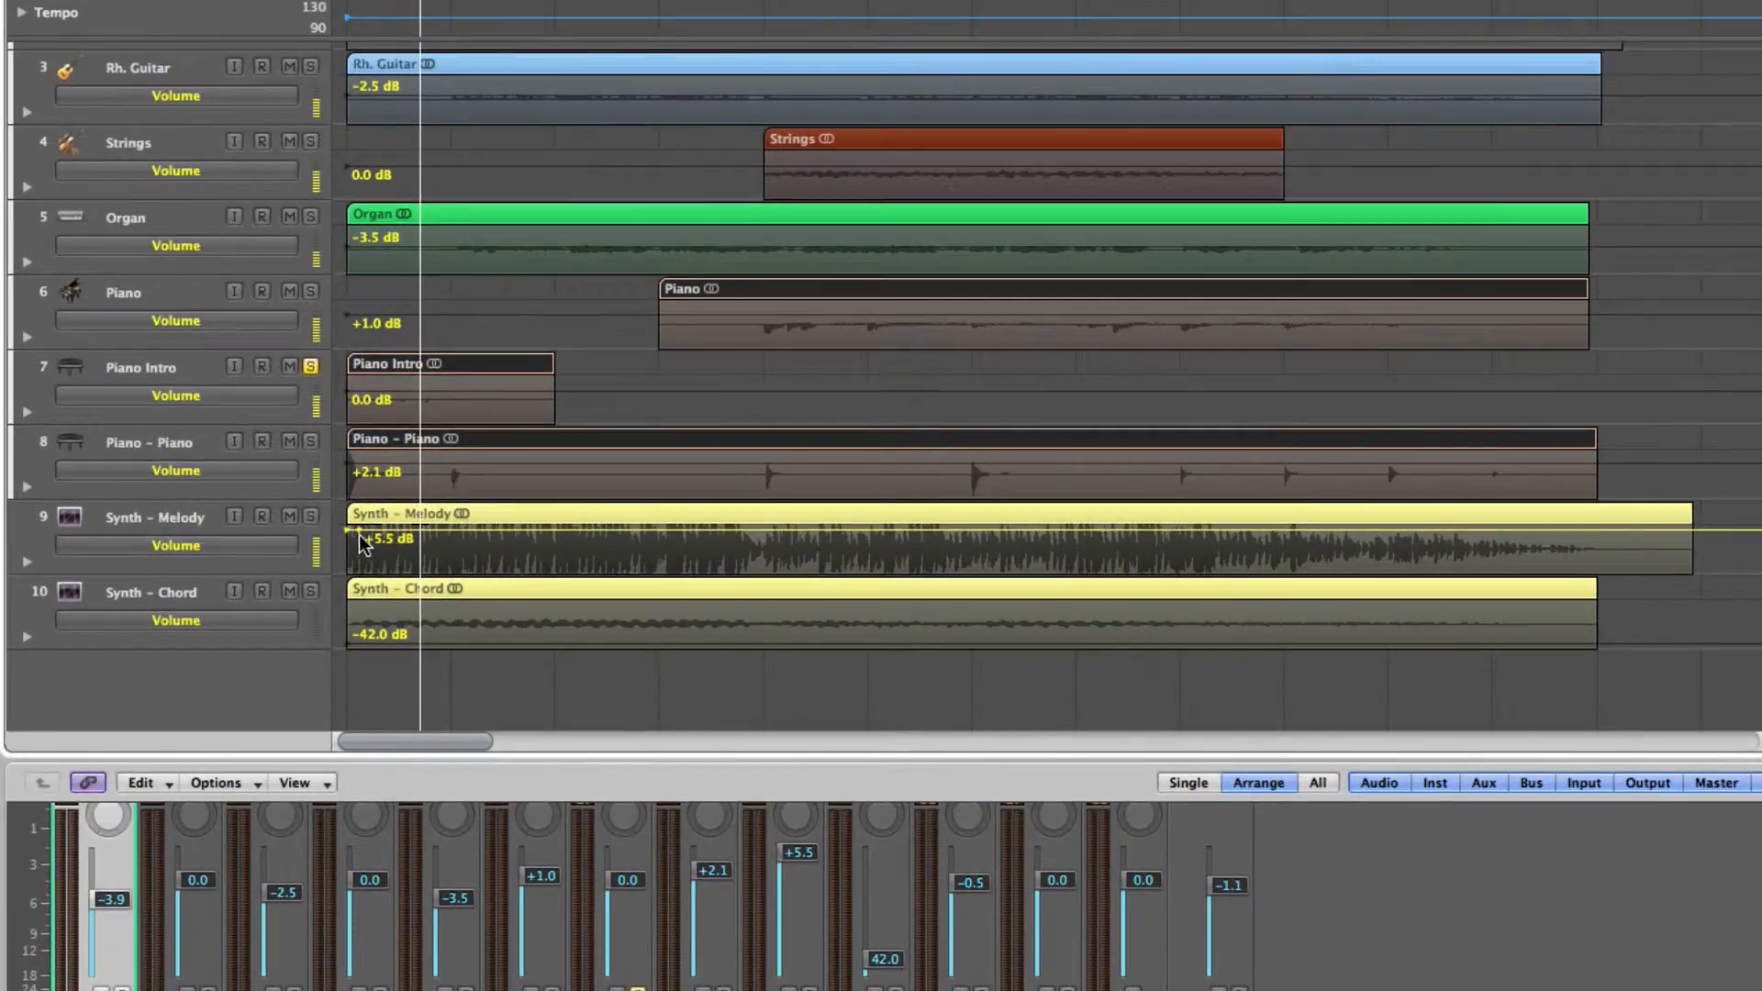
{"action": "left_click_drag", "start_coordinate": [354, 531], "coordinate": [547, 531]}
{"action": "left_click_drag", "start_coordinate": [352, 531], "coordinate": [352, 564]}
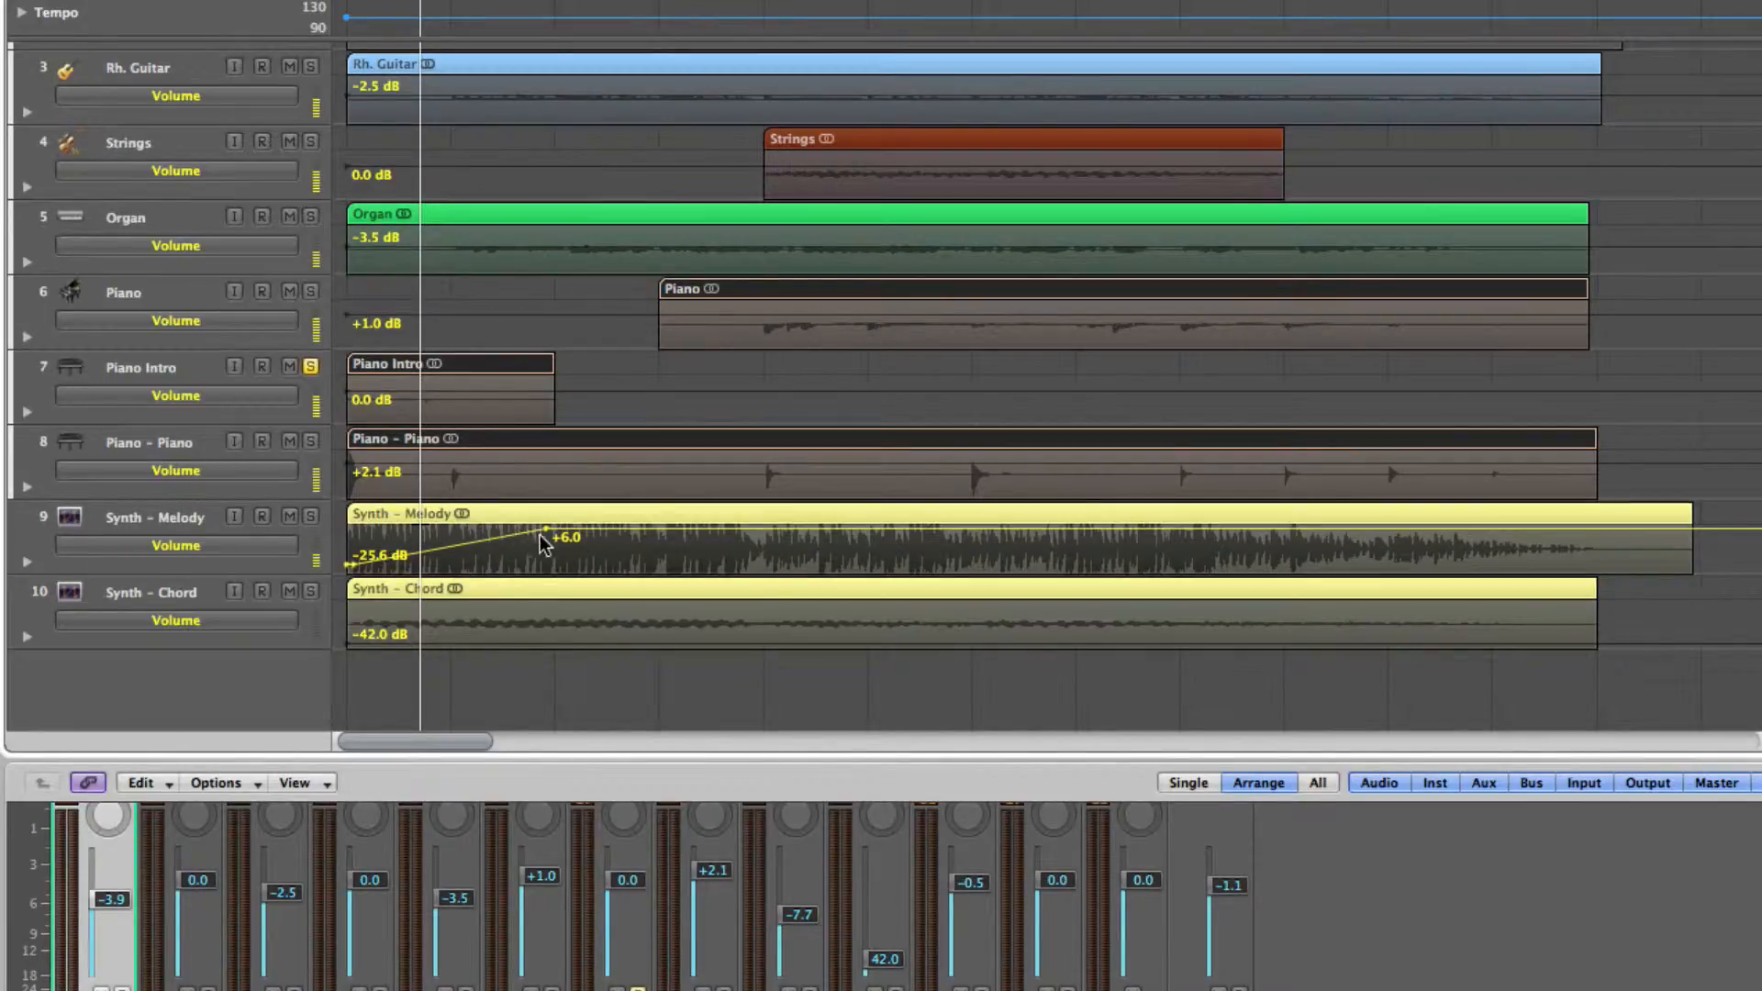
{"action": "left_click_drag", "start_coordinate": [547, 530], "coordinate": [446, 605]}
{"action": "left_click", "coordinate": [446, 551]}
{"action": "left_click_drag", "start_coordinate": [349, 566], "coordinate": [346, 583]}
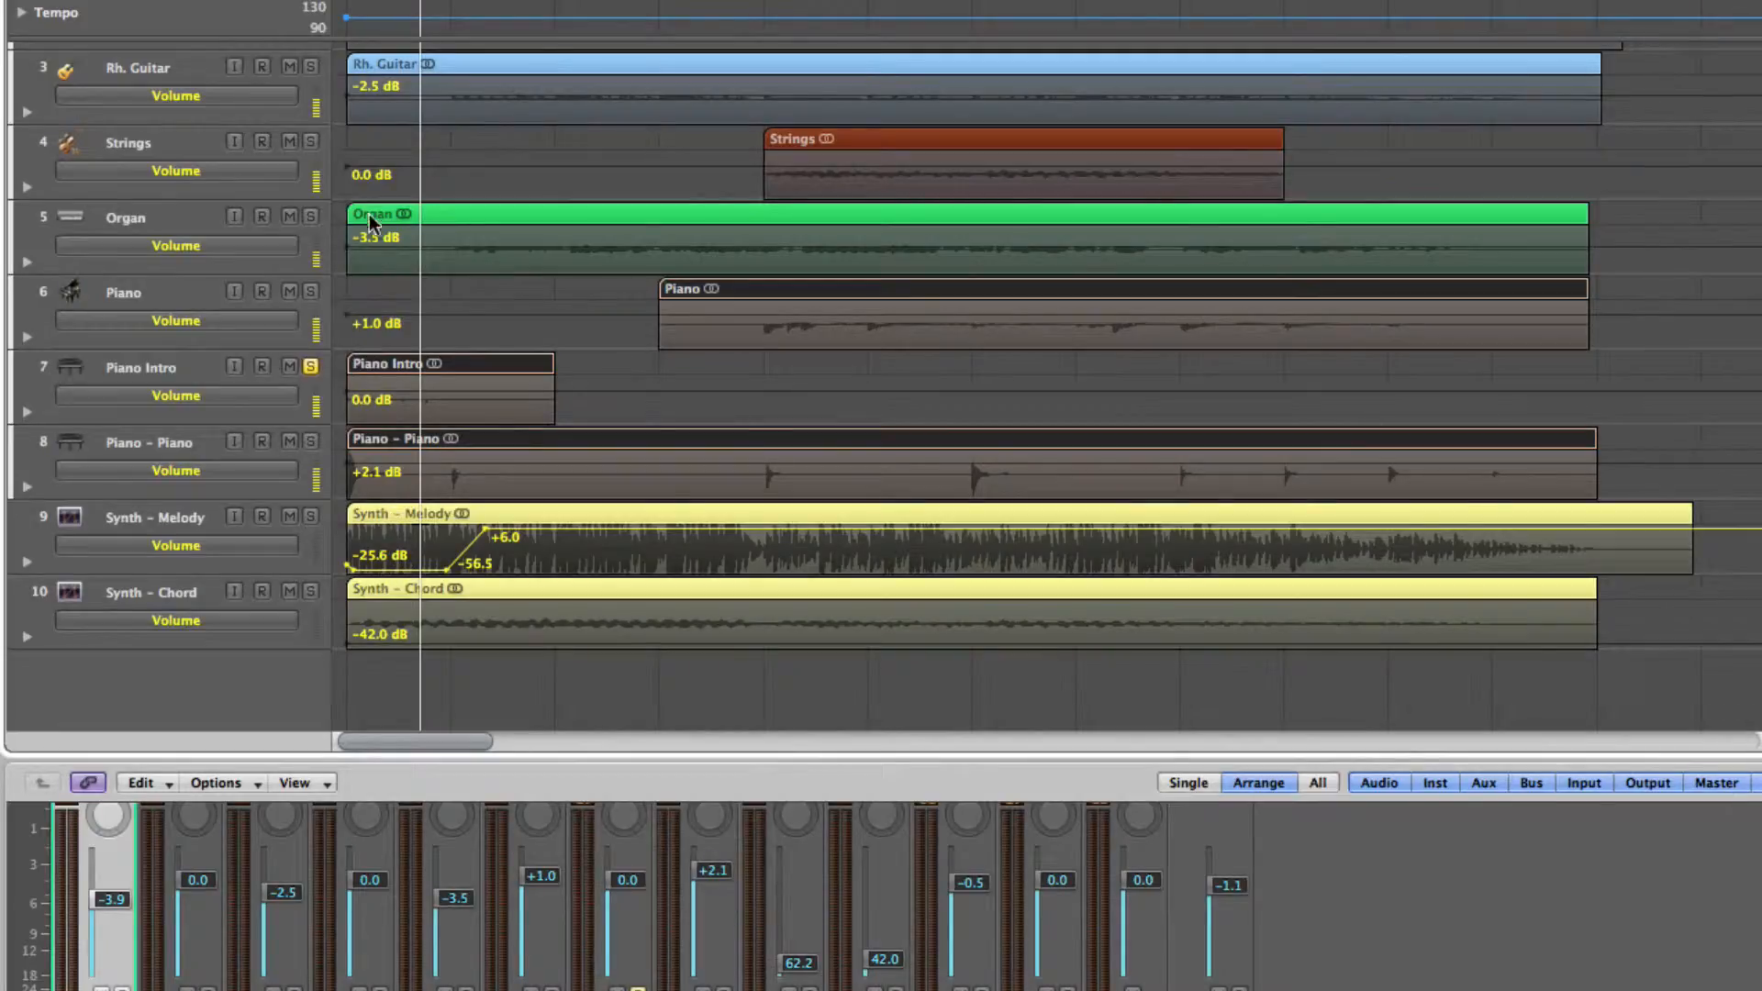
- Solo Synth – Melody together with Piano Intro and play the fade-in from bar 1
{"action": "left_click", "coordinate": [310, 369]}
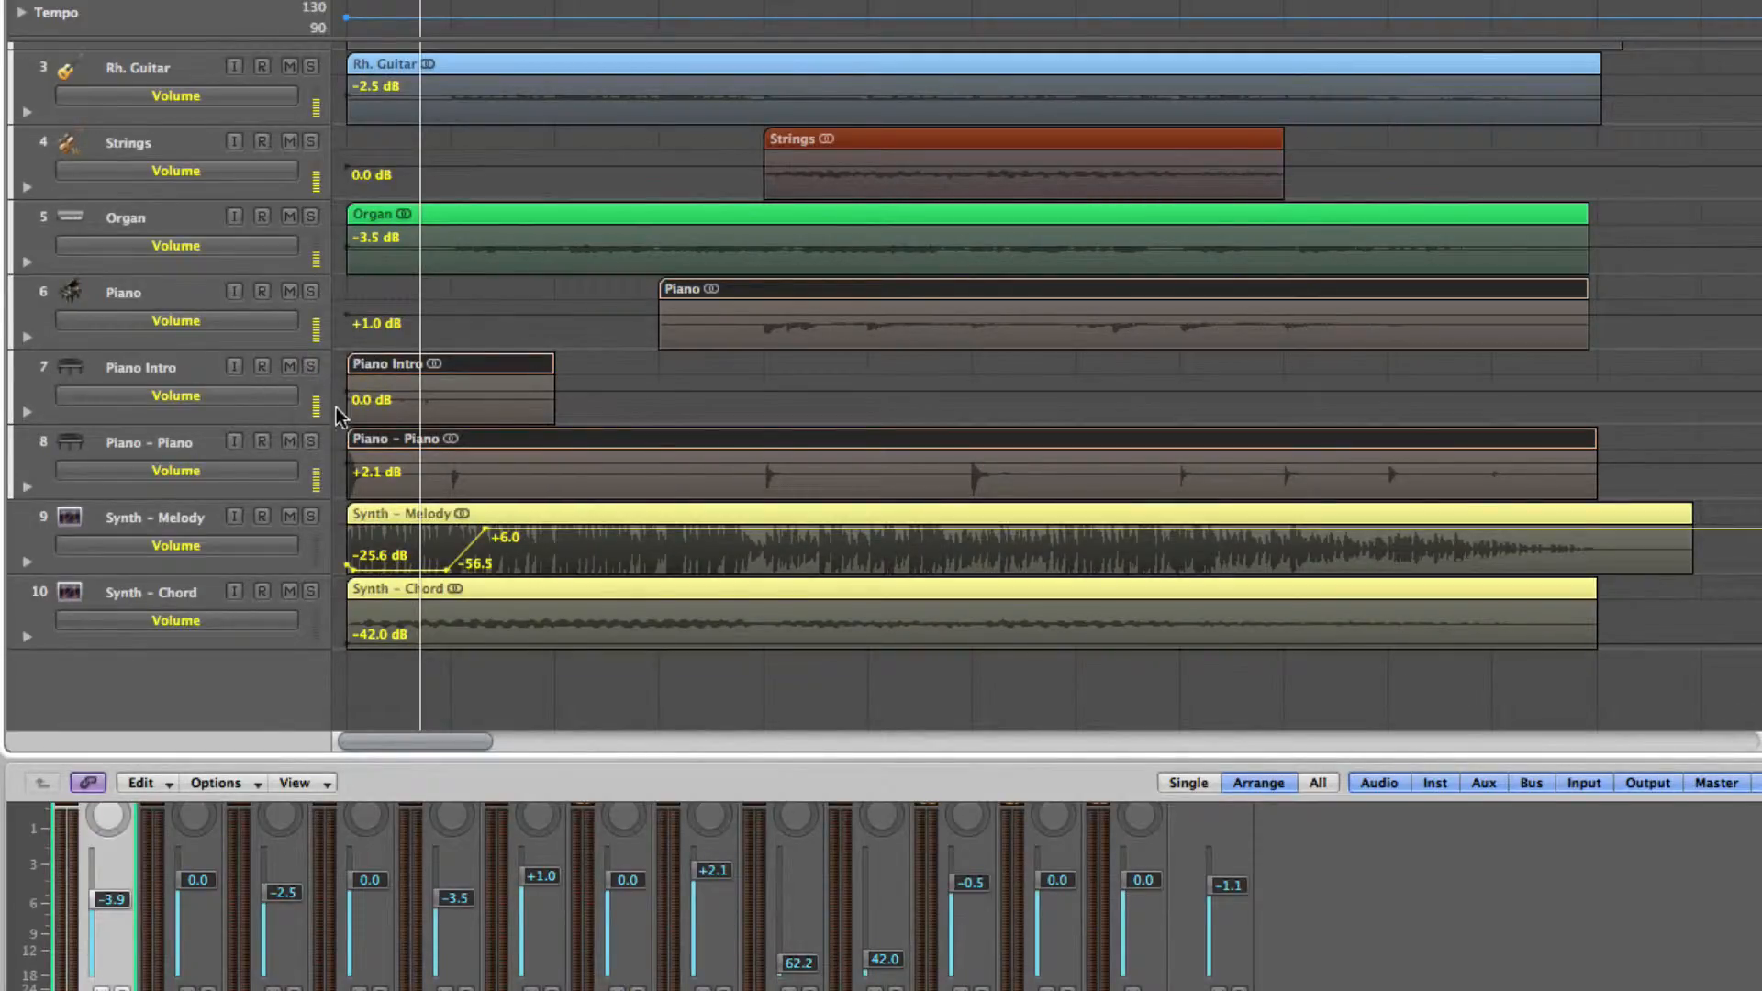
{"action": "left_click", "coordinate": [310, 367]}
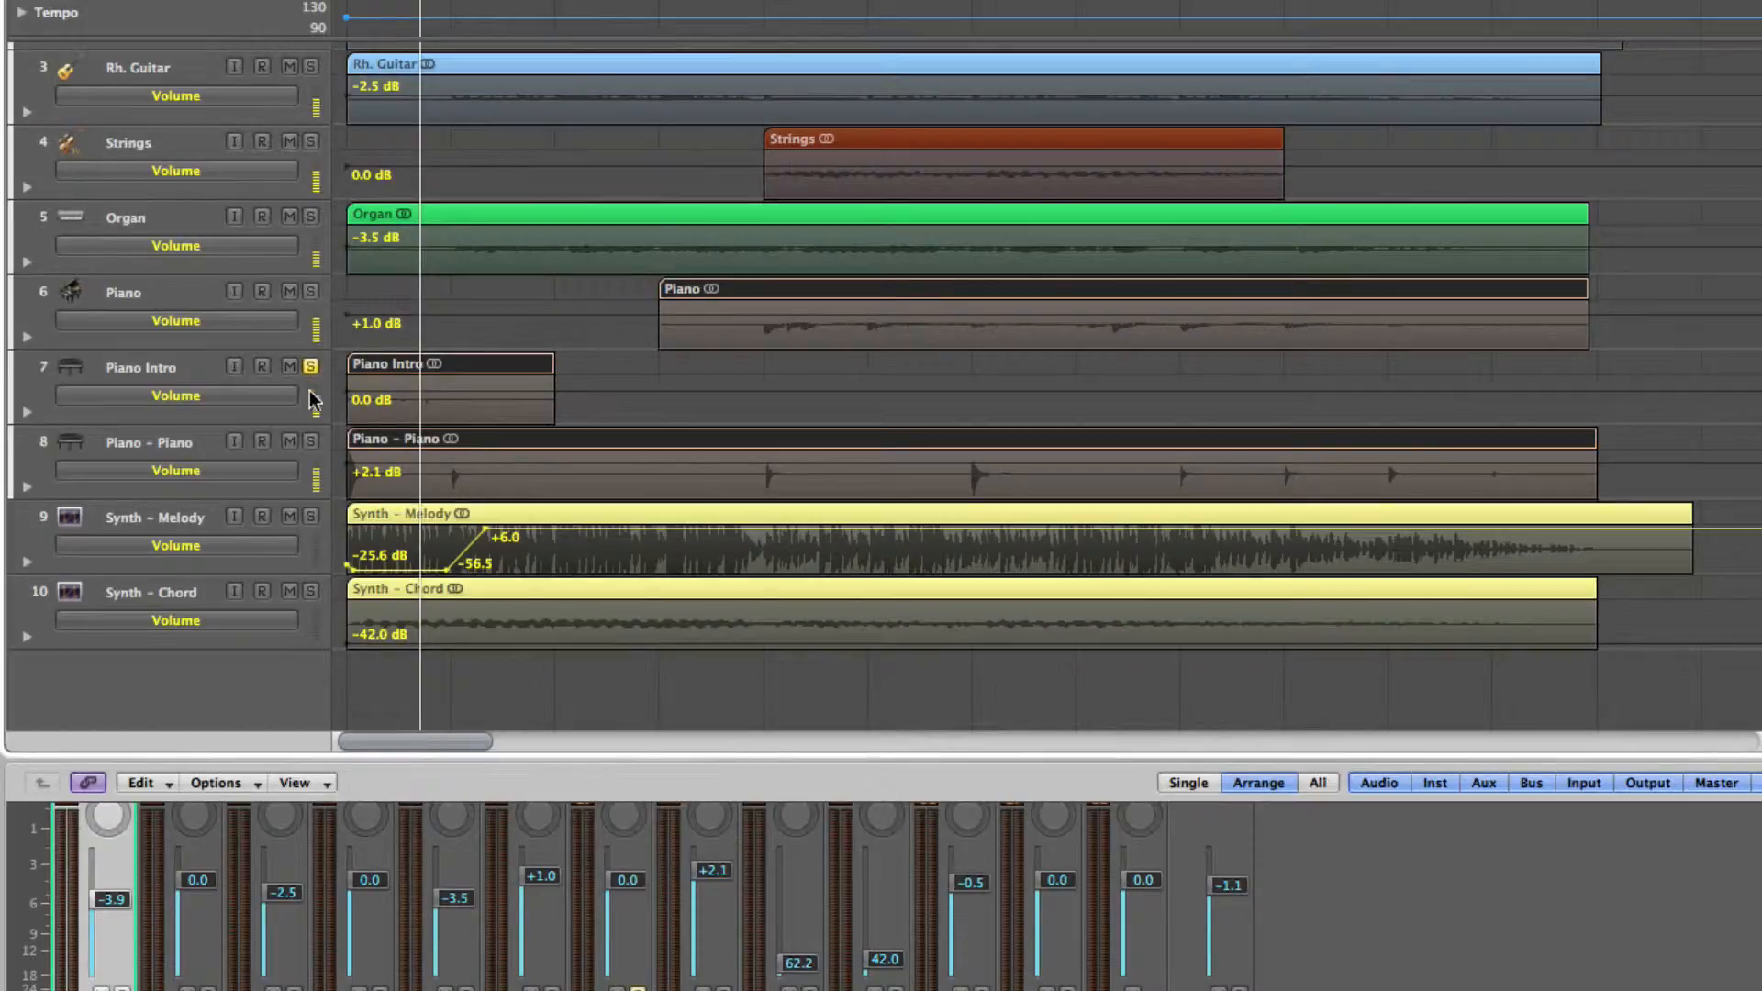
{"action": "left_click", "coordinate": [311, 517]}
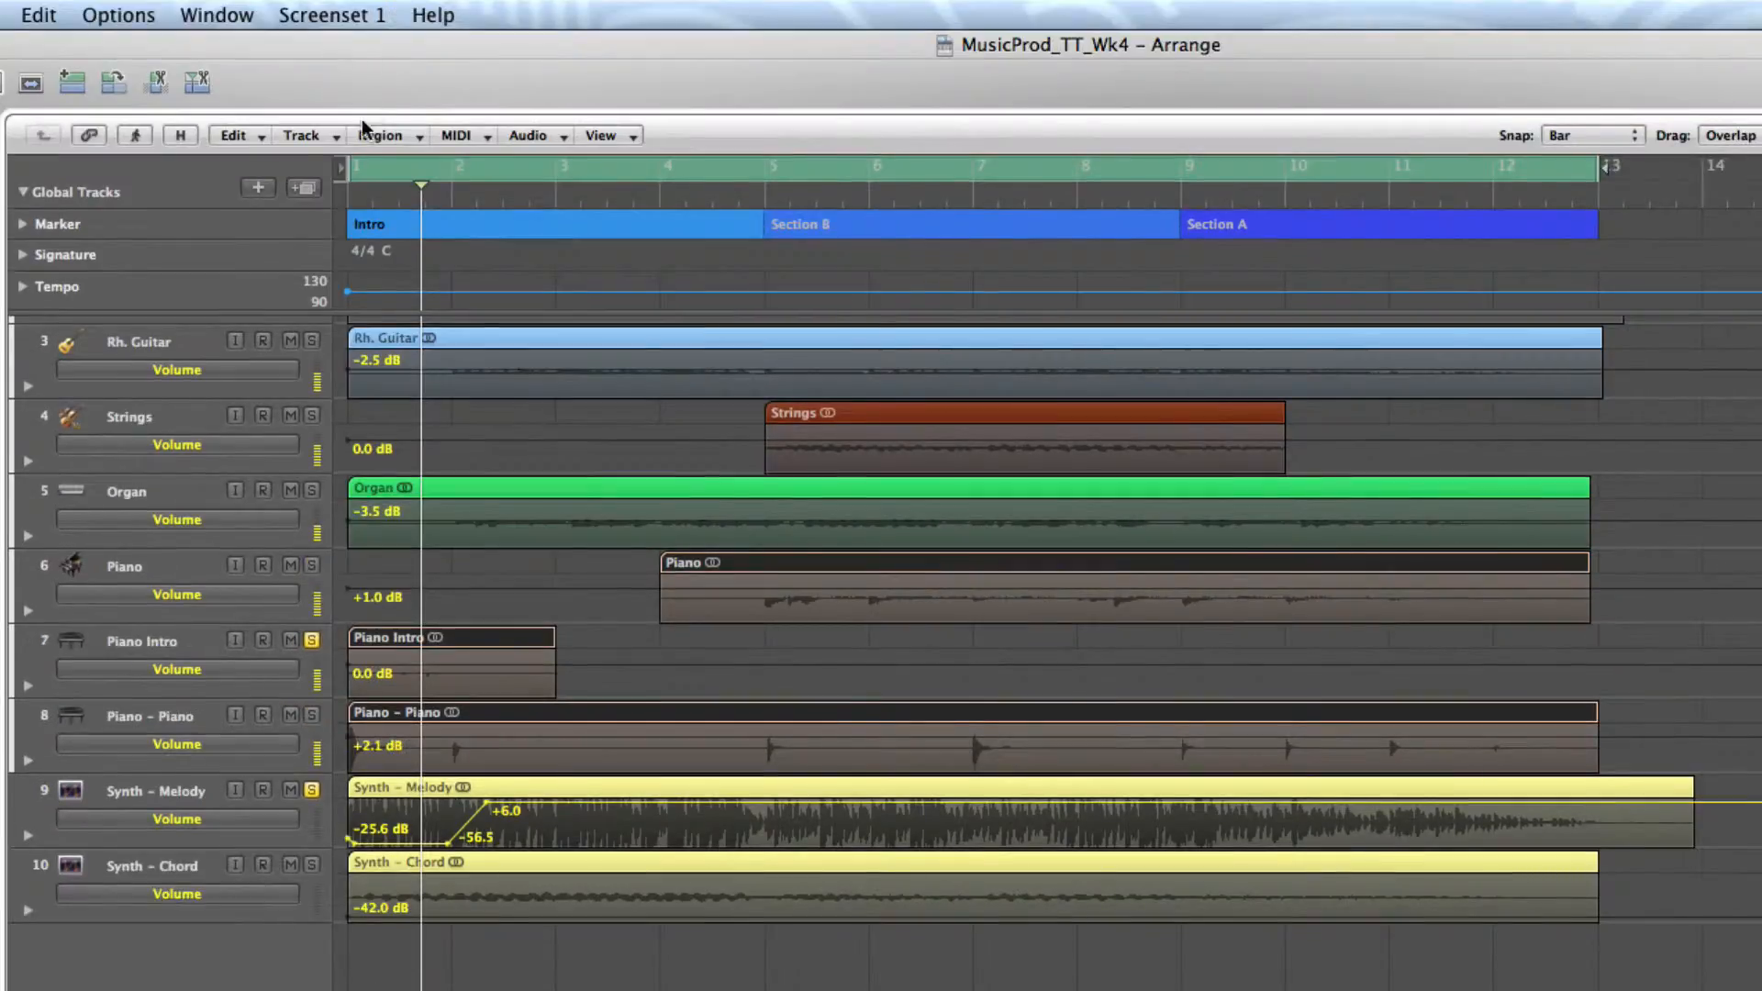
{"action": "left_click", "coordinate": [353, 188]}
{"action": "key", "text": "space"}
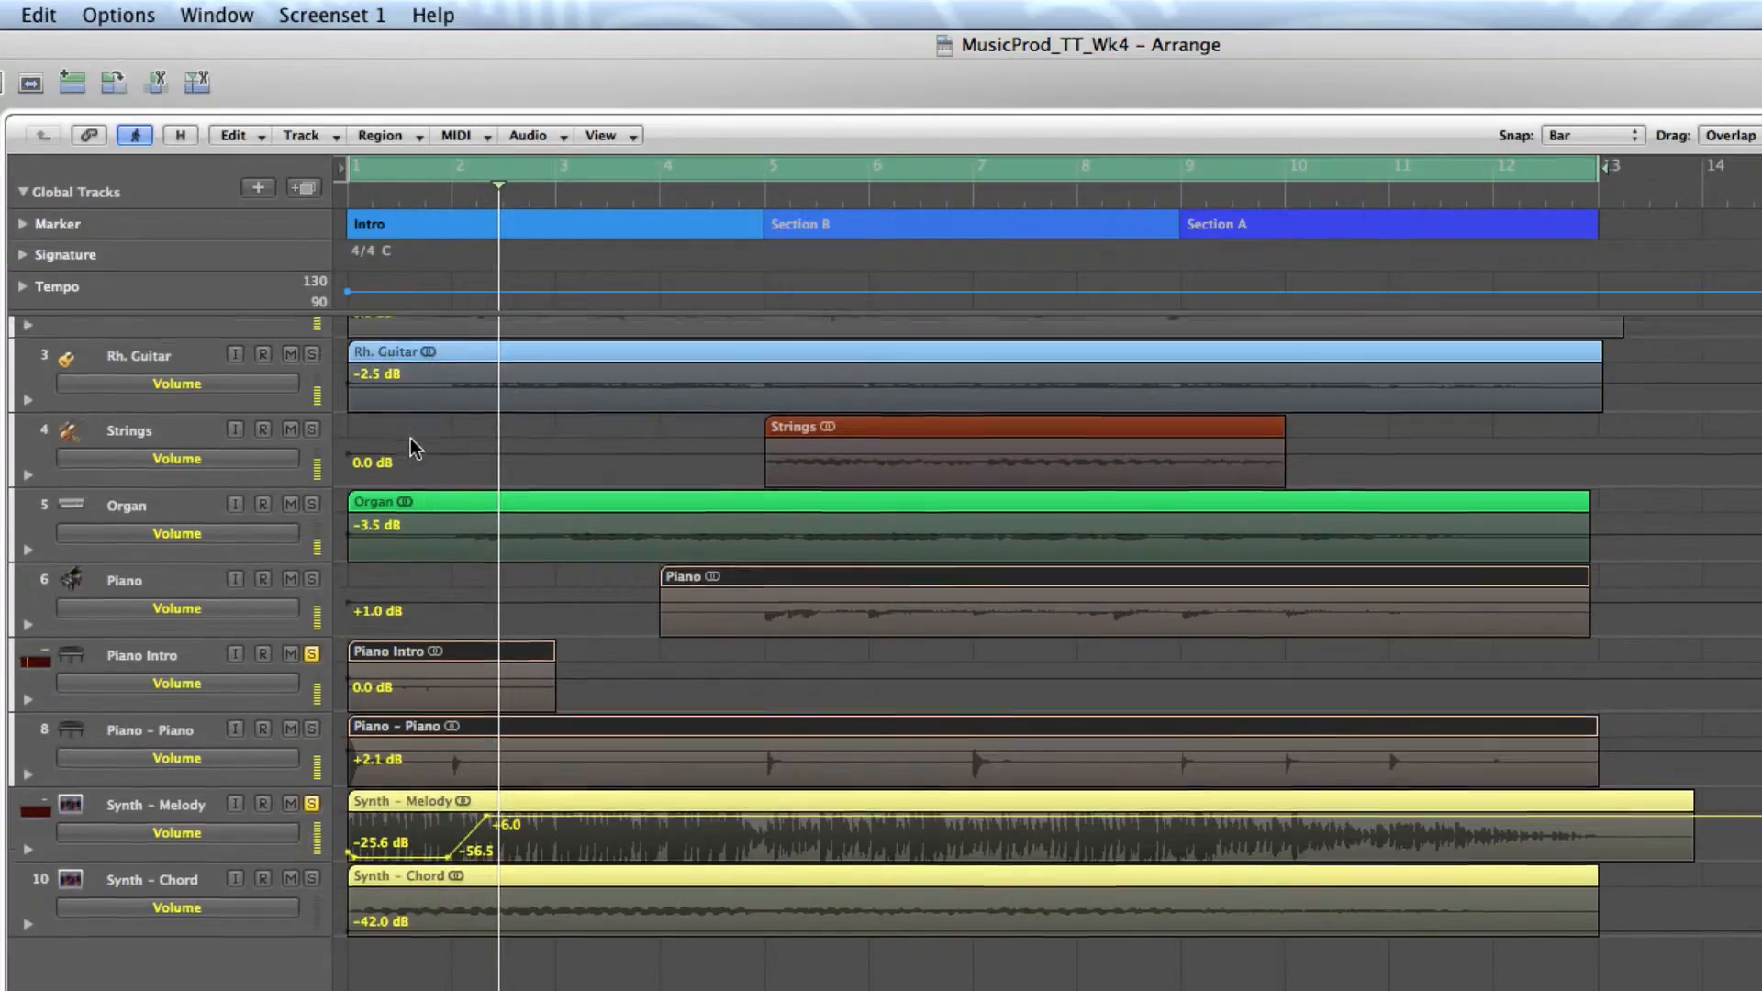
{"action": "scroll", "coordinate": [413, 445], "scroll_direction": "up", "scroll_amount": 3}
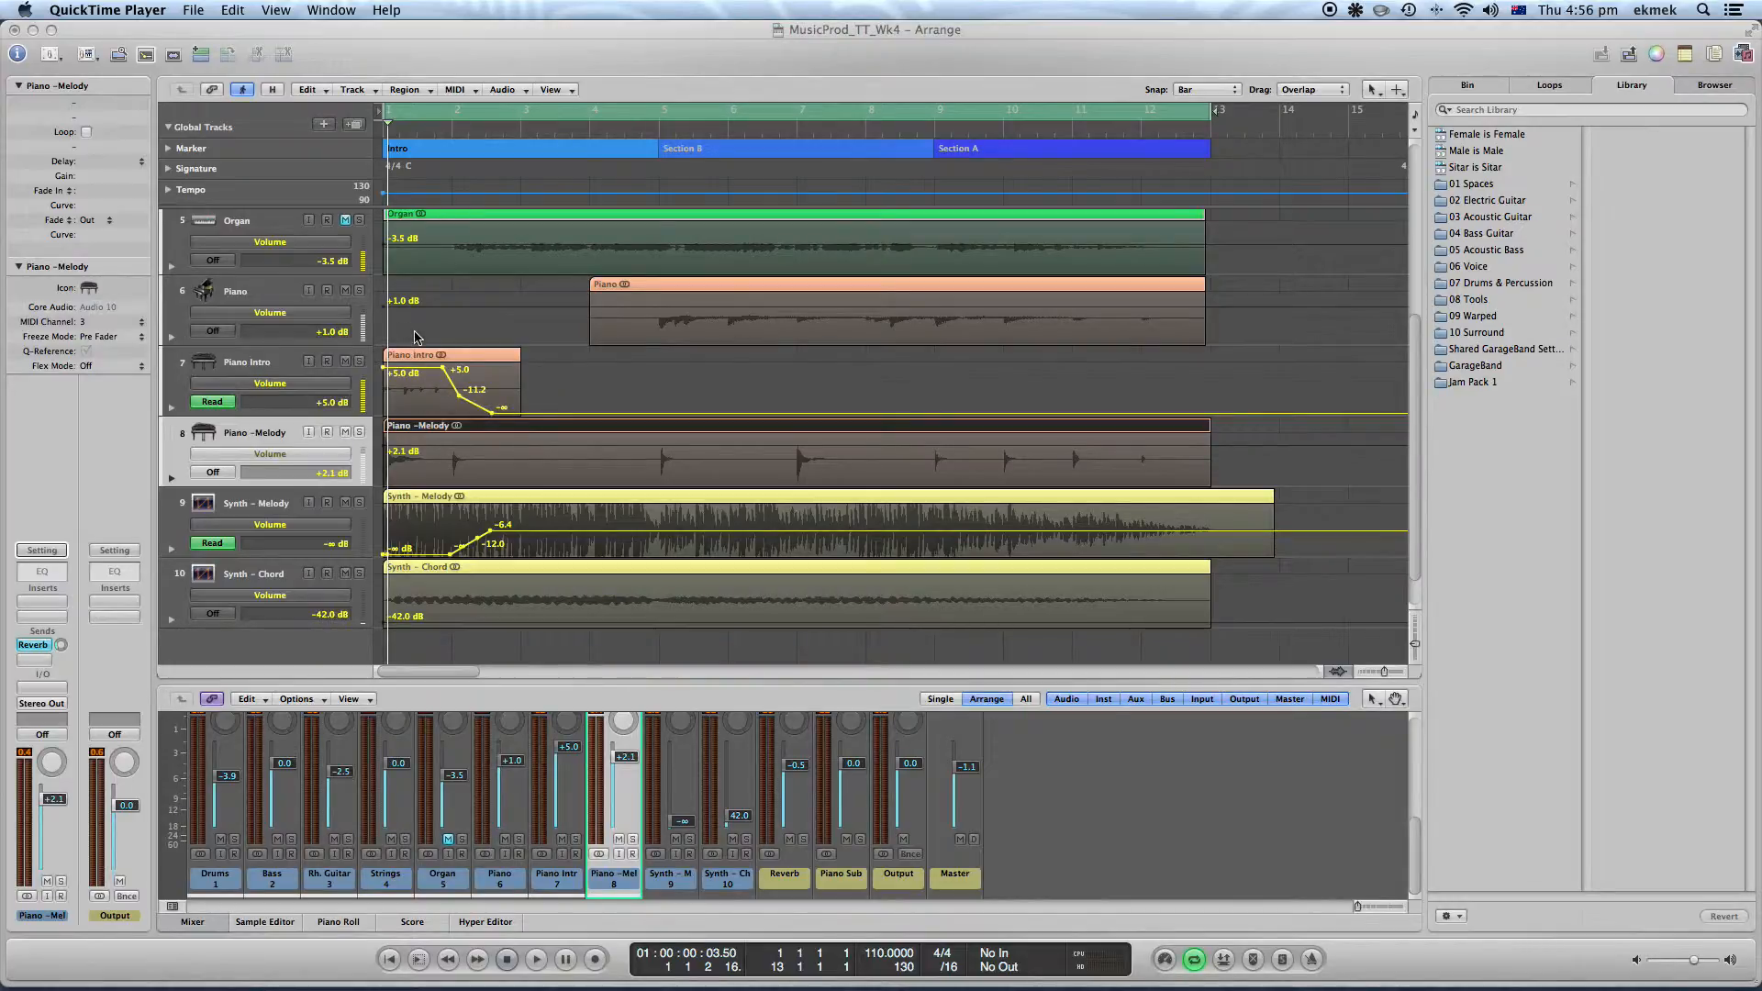
- Play the Intro from bar 1 through the Piano Intro fade-out and Synth – Melody fade-in, then stop
{"action": "left_click", "coordinate": [392, 133]}
{"action": "key", "text": "space"}
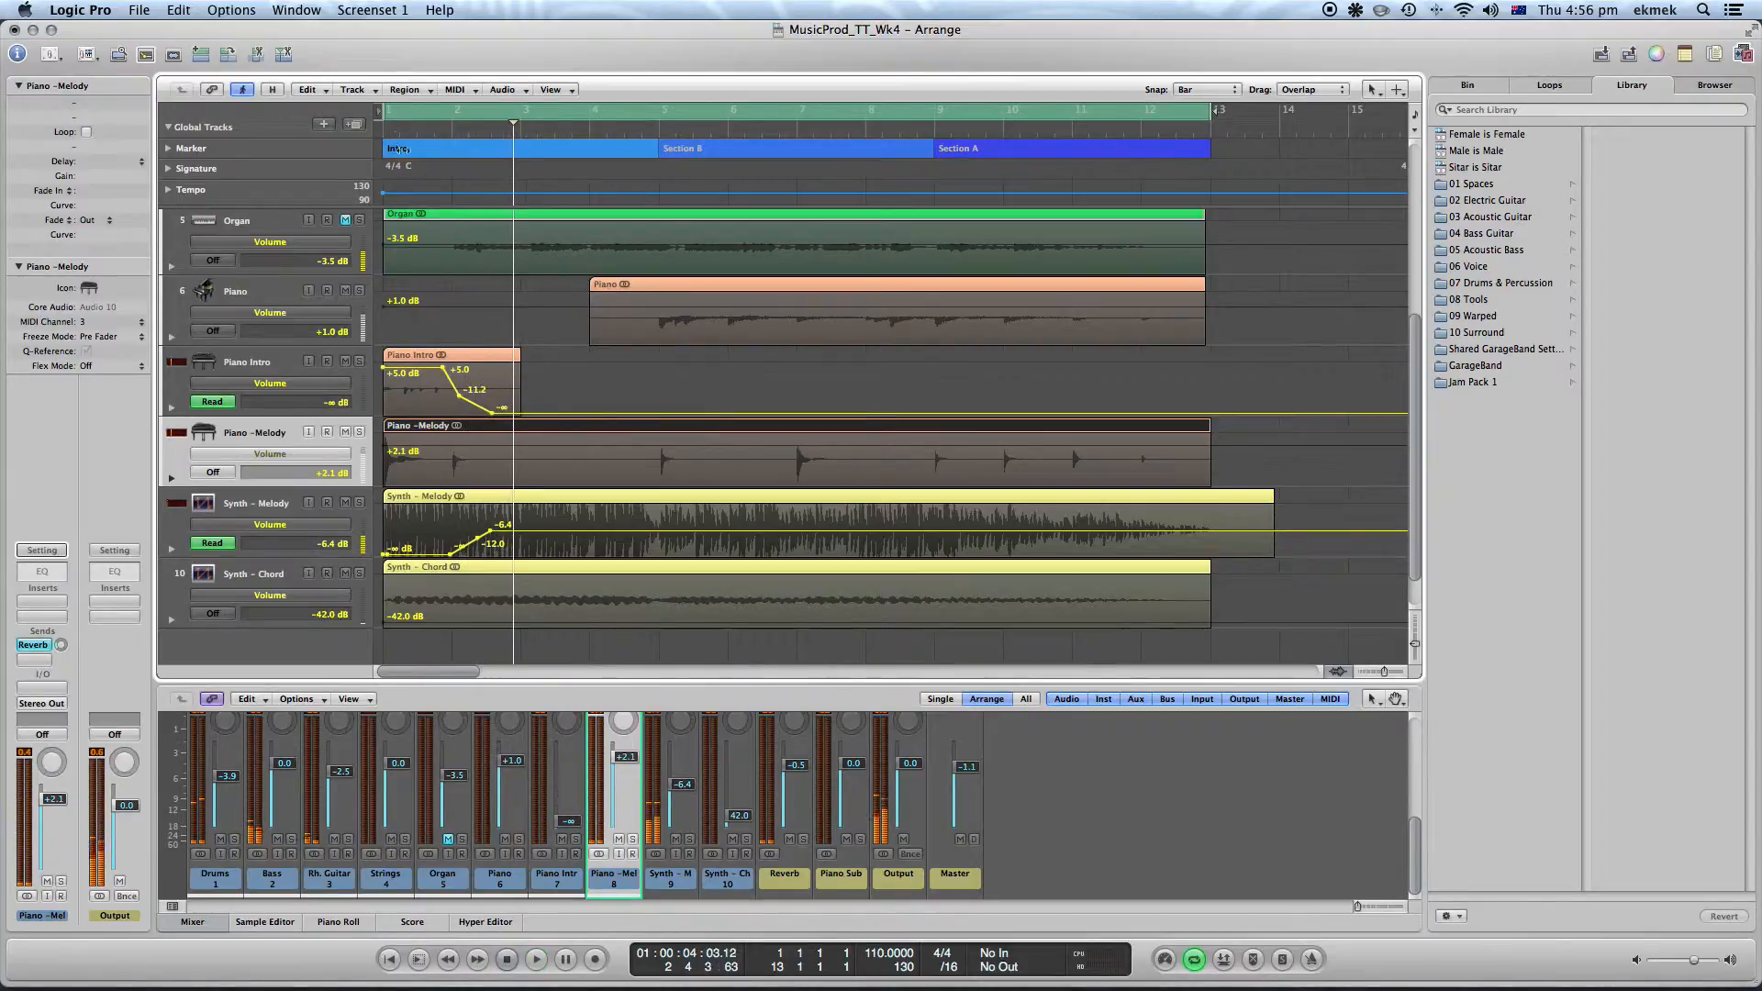
{"action": "key", "text": "space"}
- Solo the Piano Intro and Synth – Melody tracks and play their crossfade from bar 1
{"action": "left_click", "coordinate": [359, 361]}
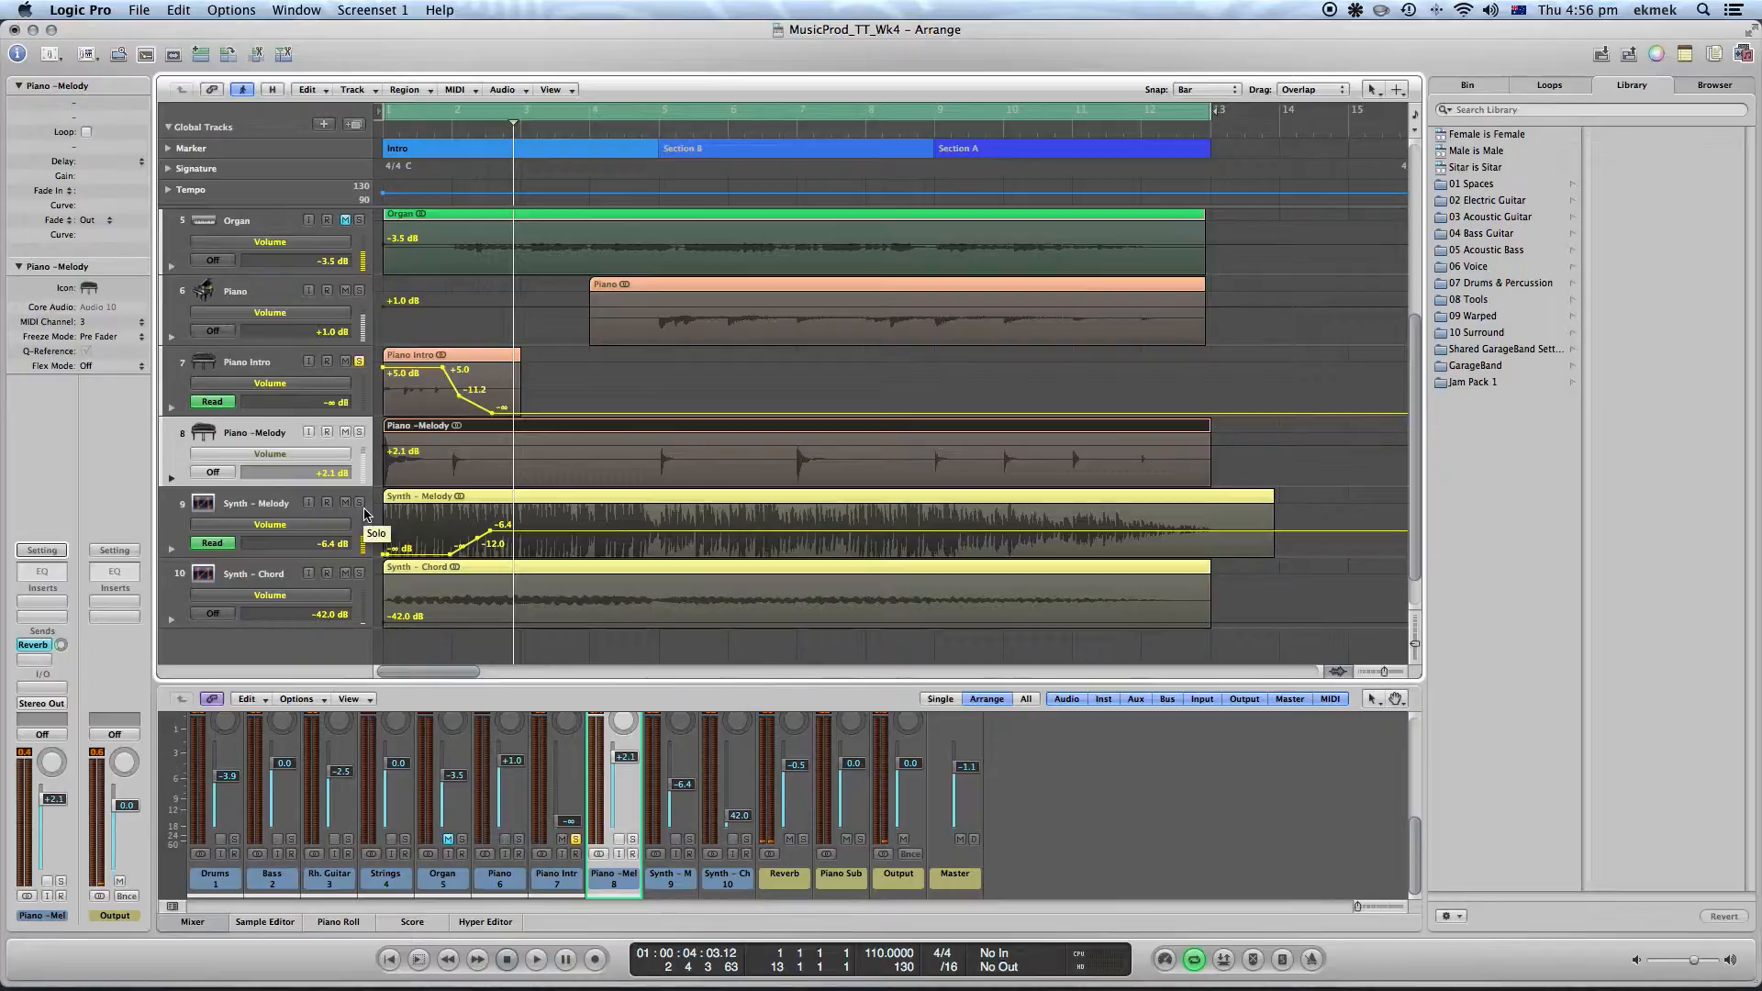
{"action": "left_click", "coordinate": [359, 503]}
{"action": "left_click", "coordinate": [388, 113]}
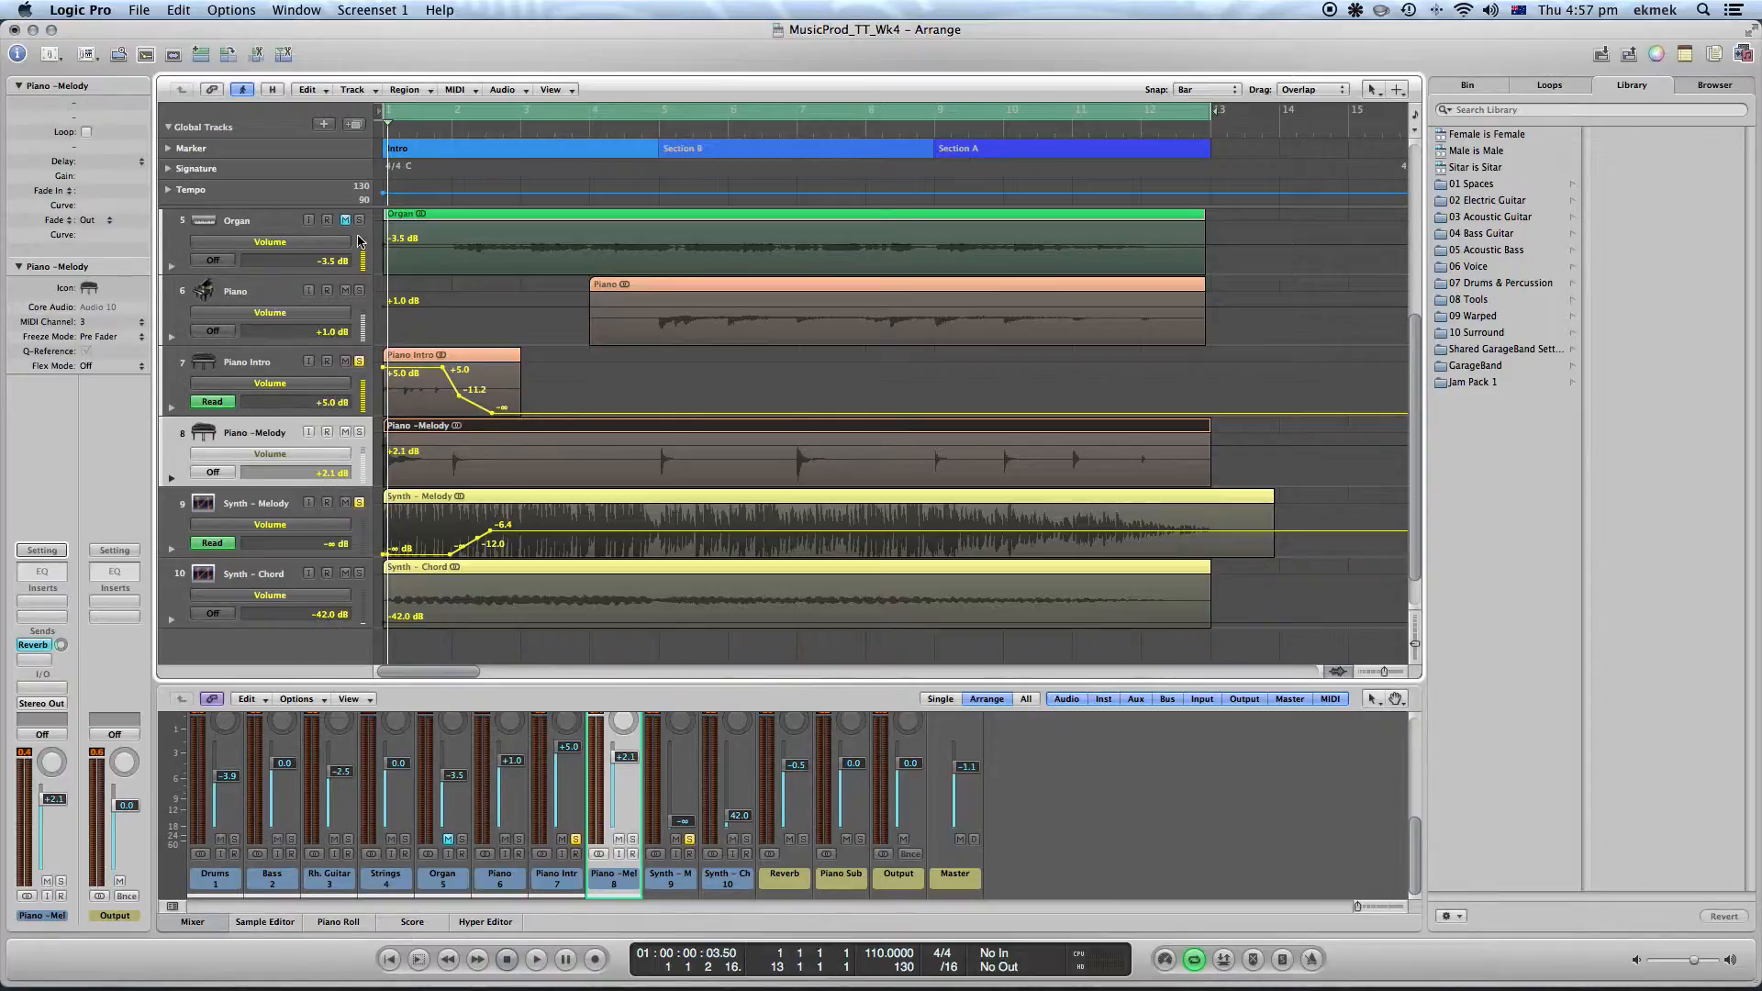
{"action": "key", "text": "space"}
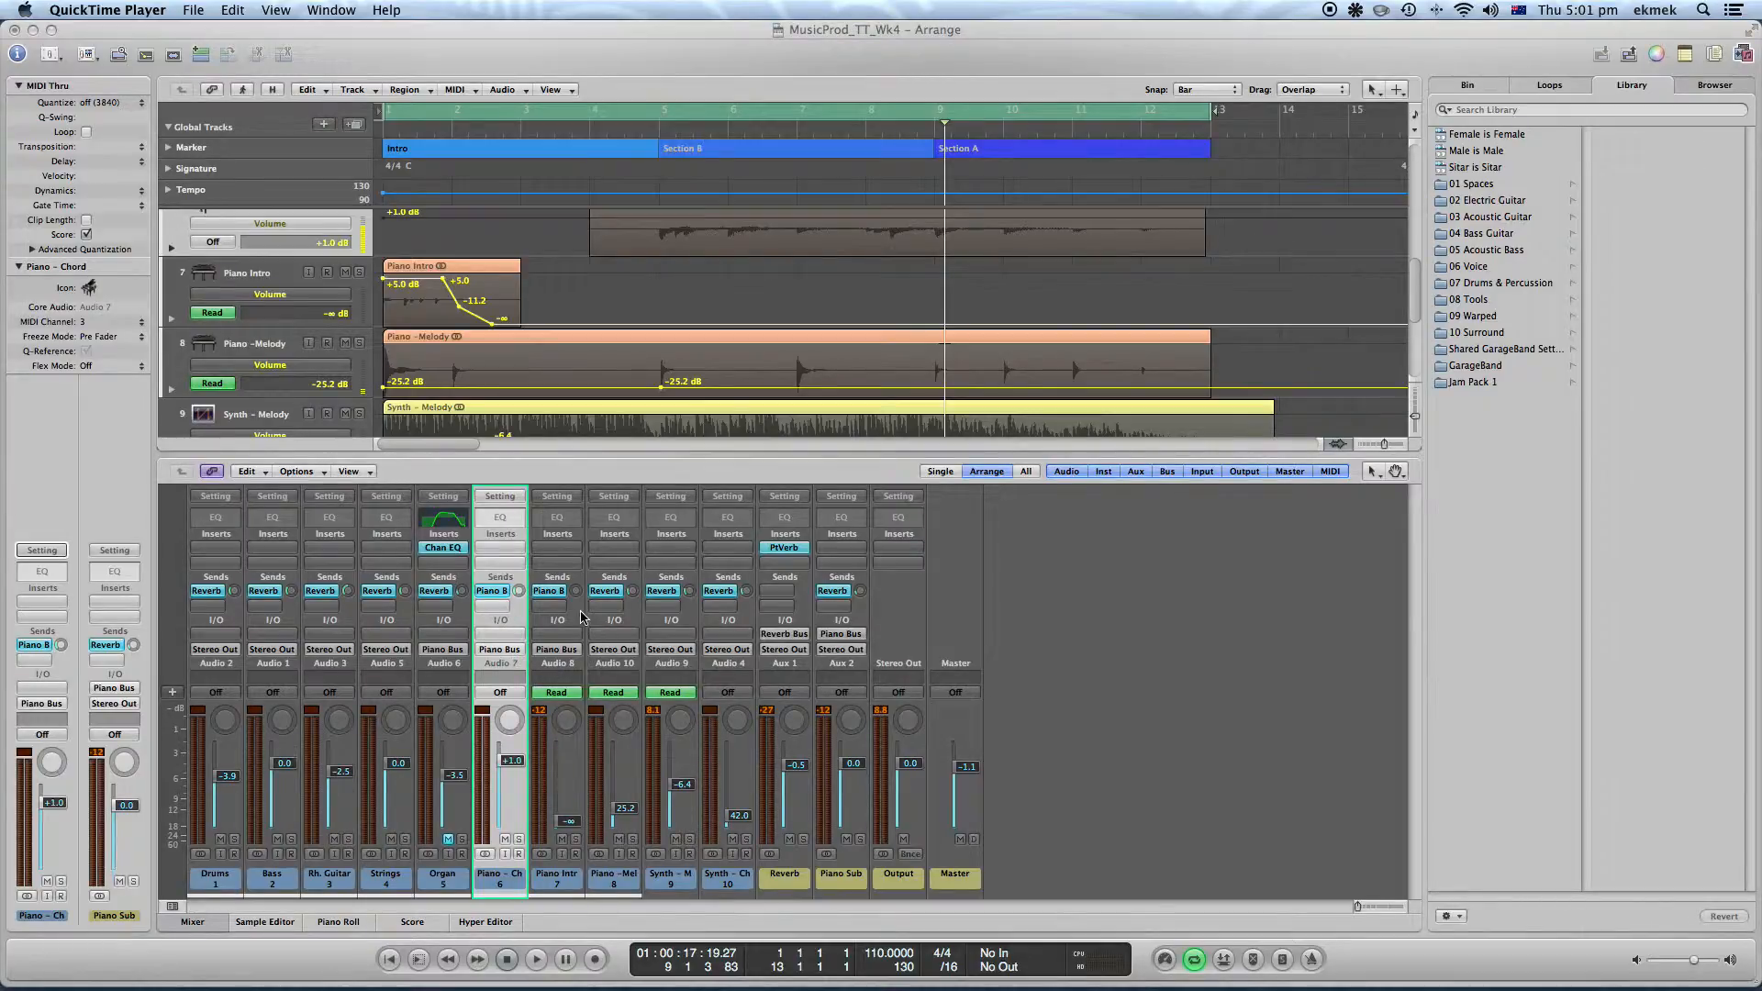
- Set the Piano – Chord channel's automation mode to Write and dismiss the warning
{"action": "left_click", "coordinate": [557, 695]}
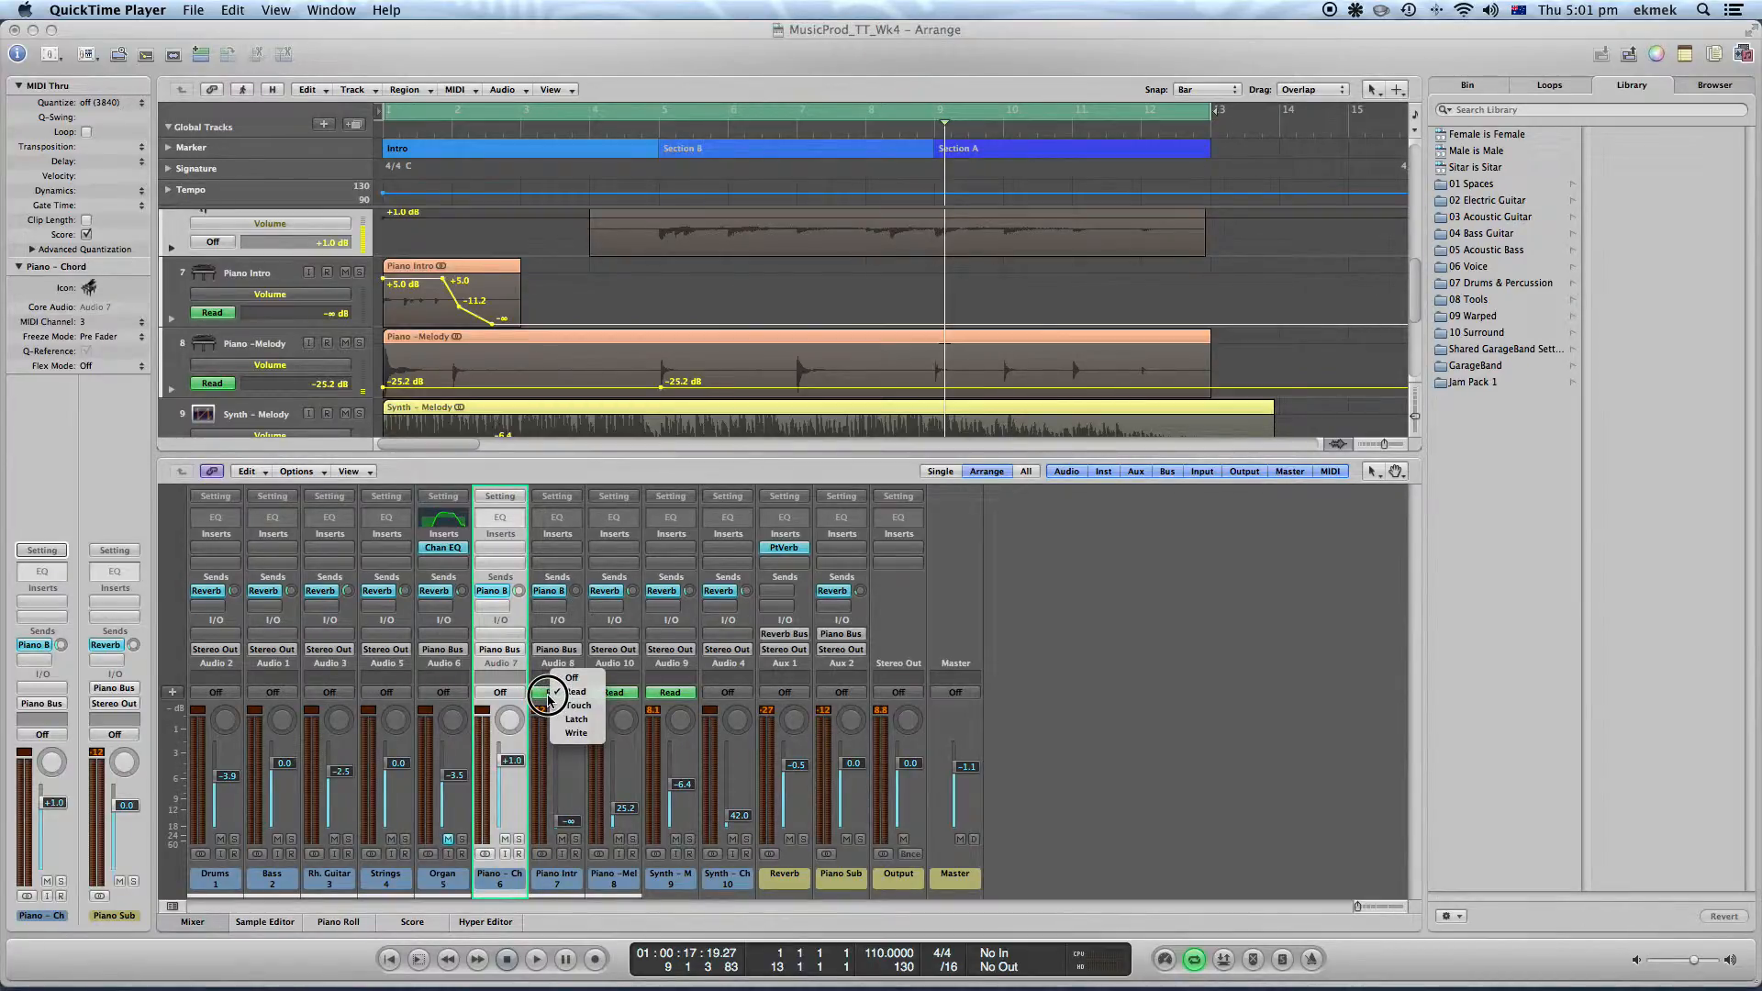
{"action": "left_click", "coordinate": [504, 696]}
{"action": "left_click", "coordinate": [500, 692]}
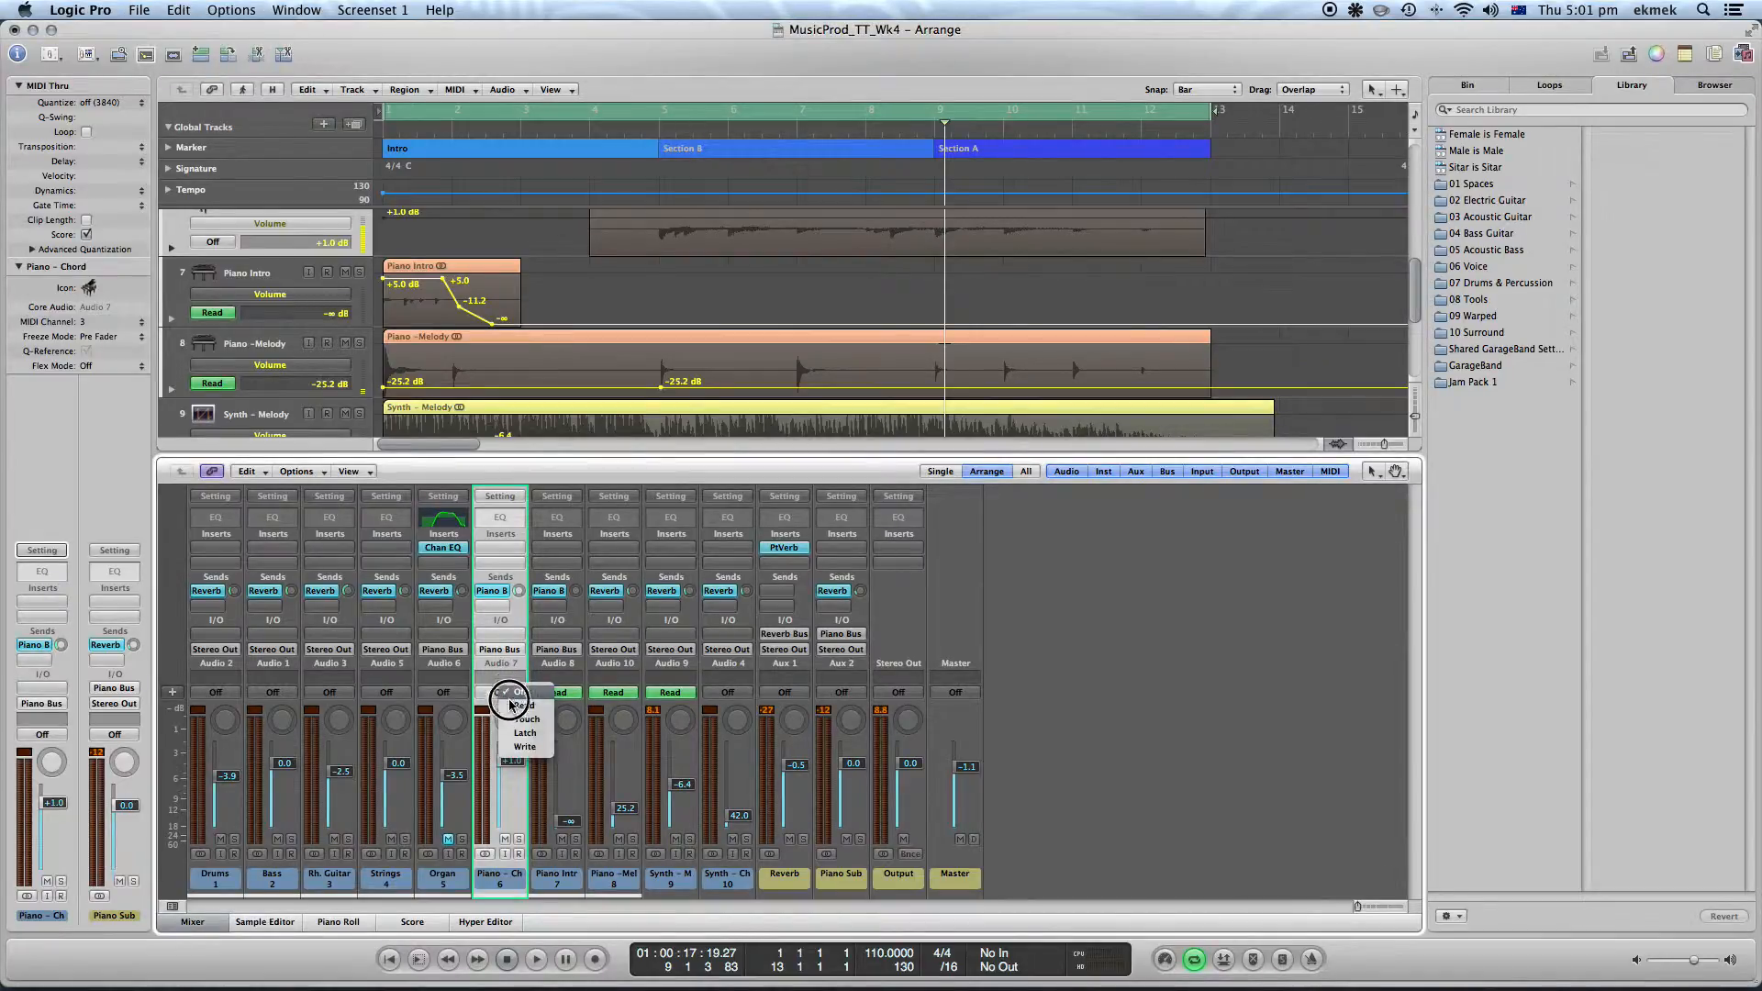
{"action": "left_click", "coordinate": [518, 748]}
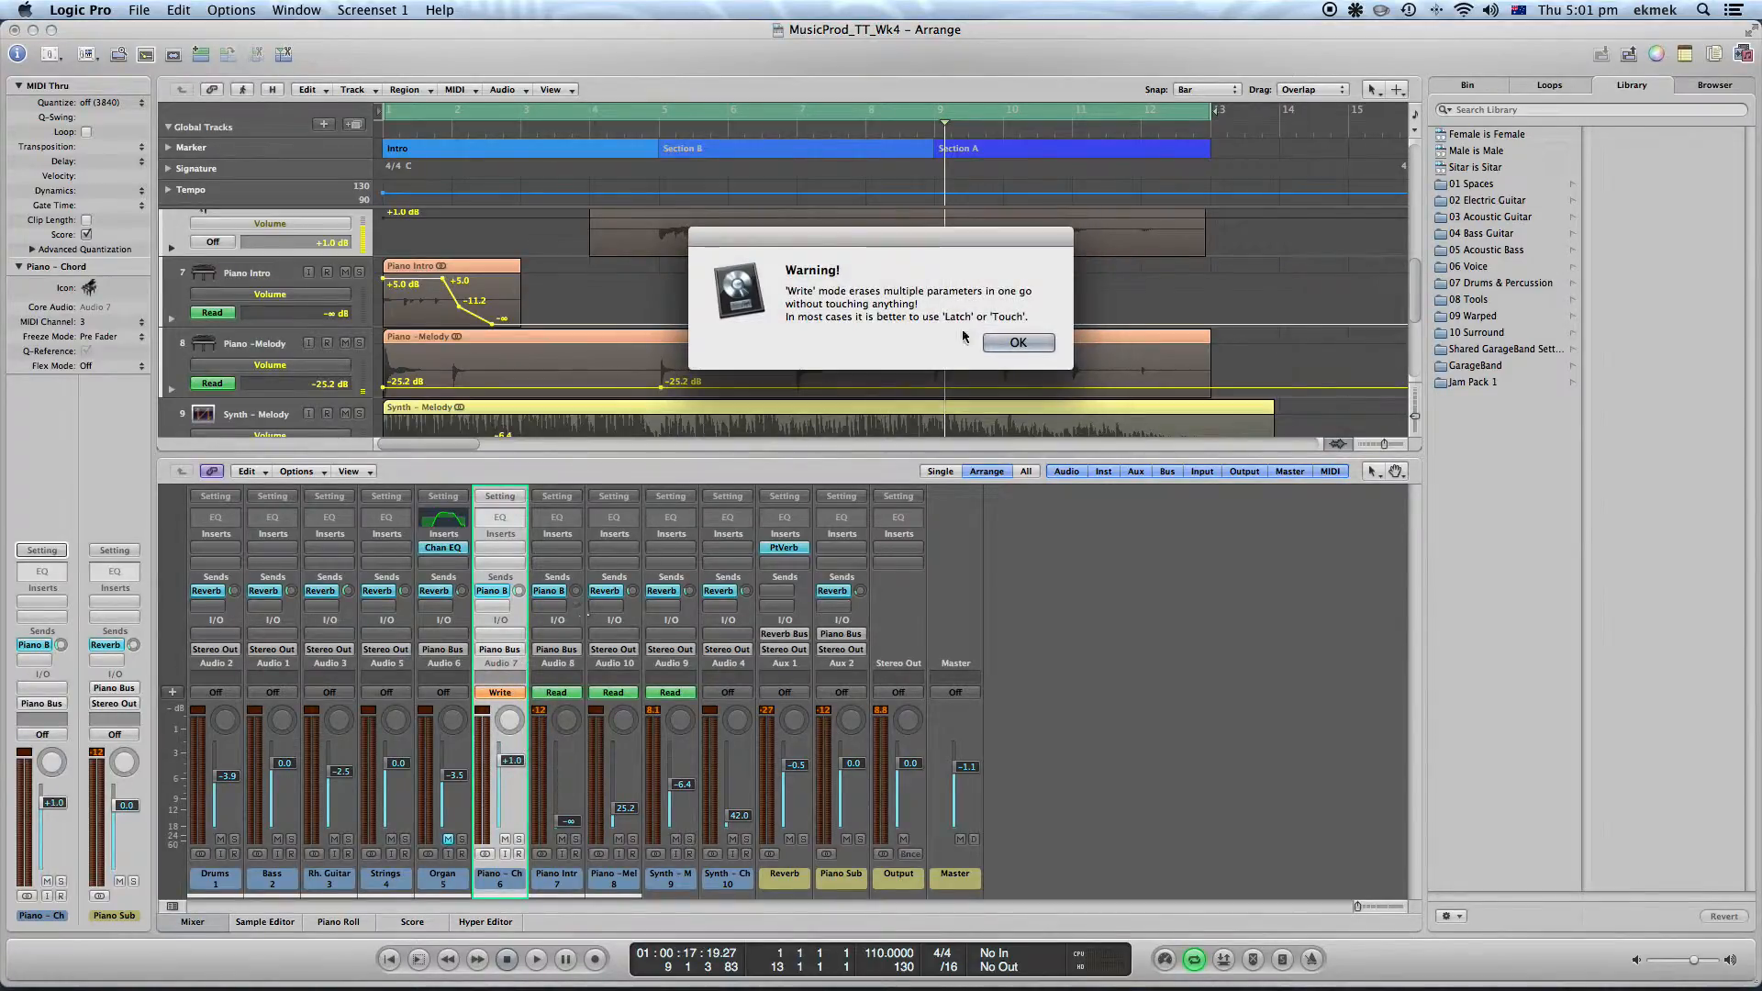
{"action": "left_click", "coordinate": [1020, 346]}
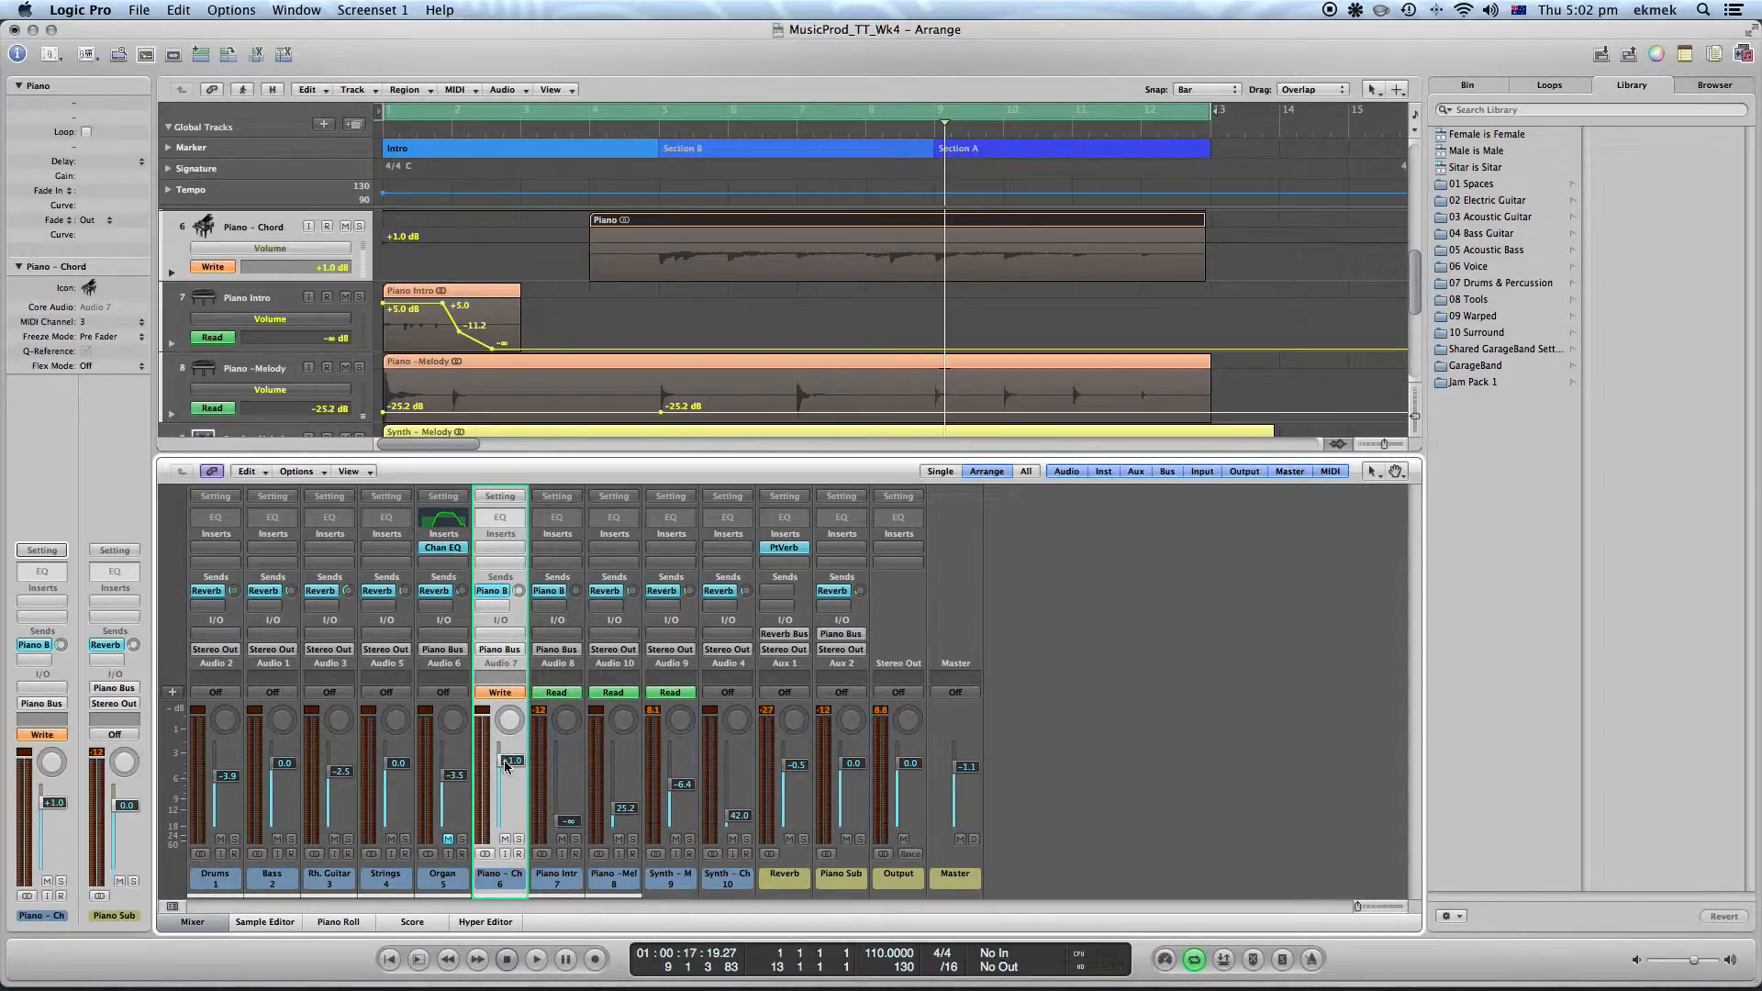
- Return the Piano – Chord channel's automation mode to Off
{"action": "left_click", "coordinate": [500, 692]}
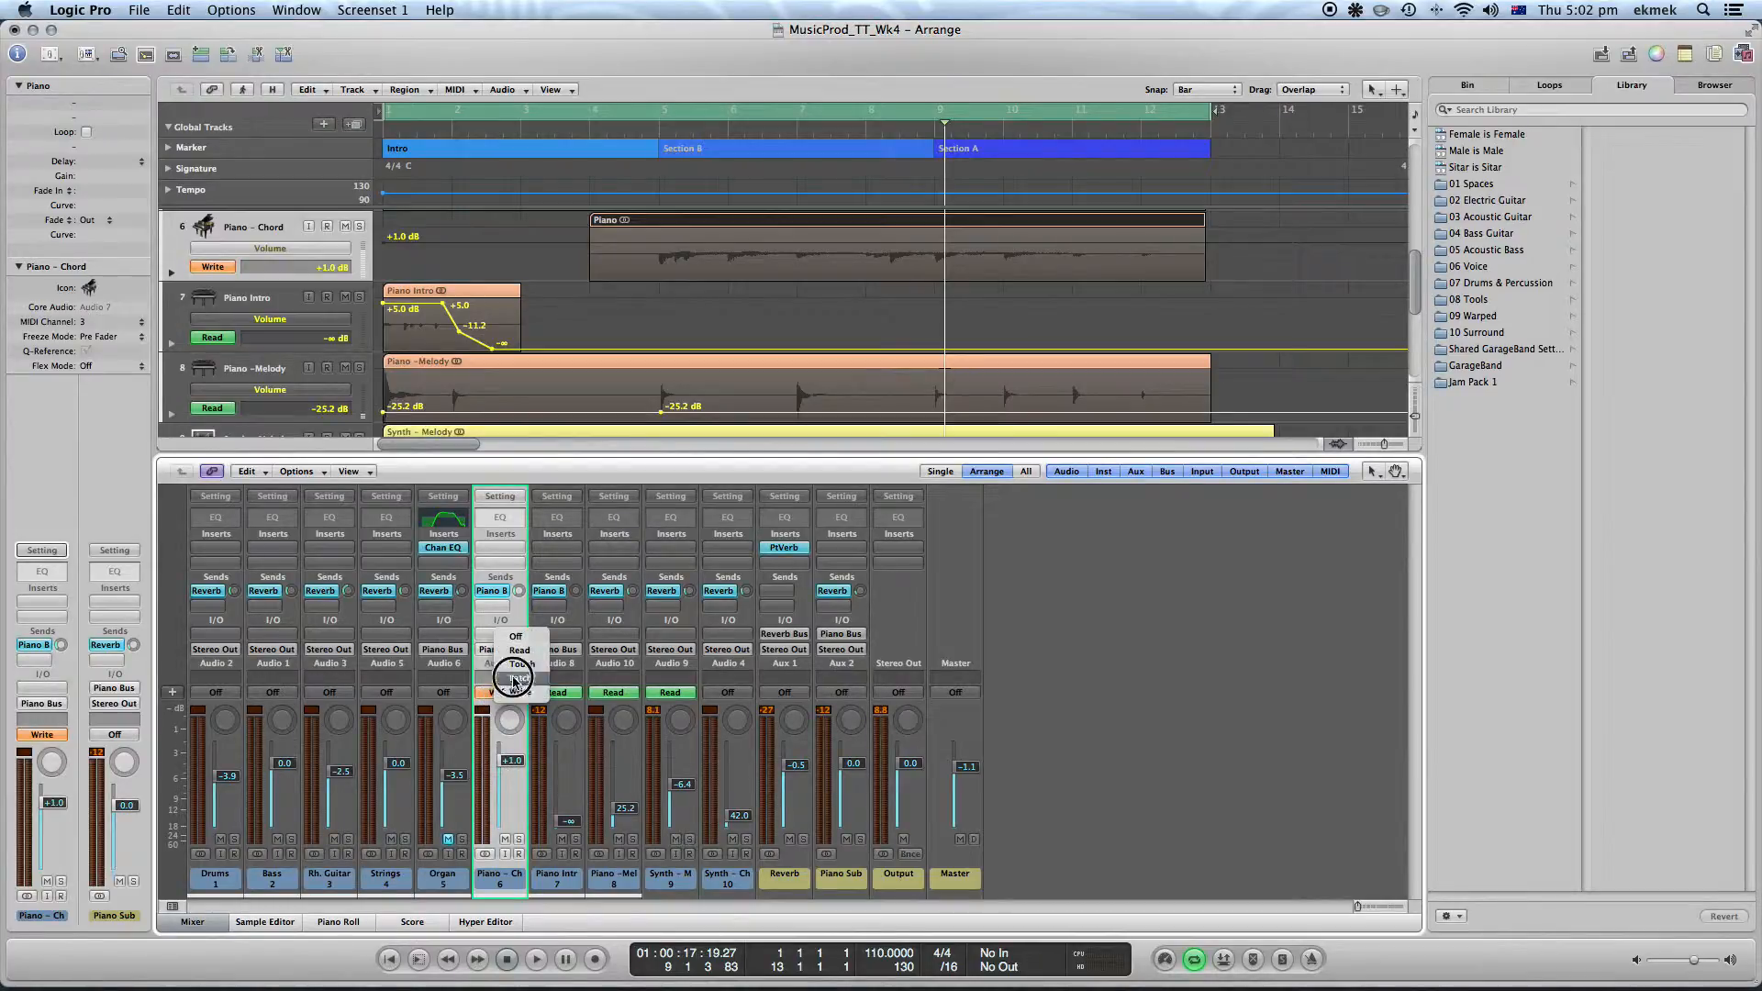
{"action": "left_click", "coordinate": [519, 639]}
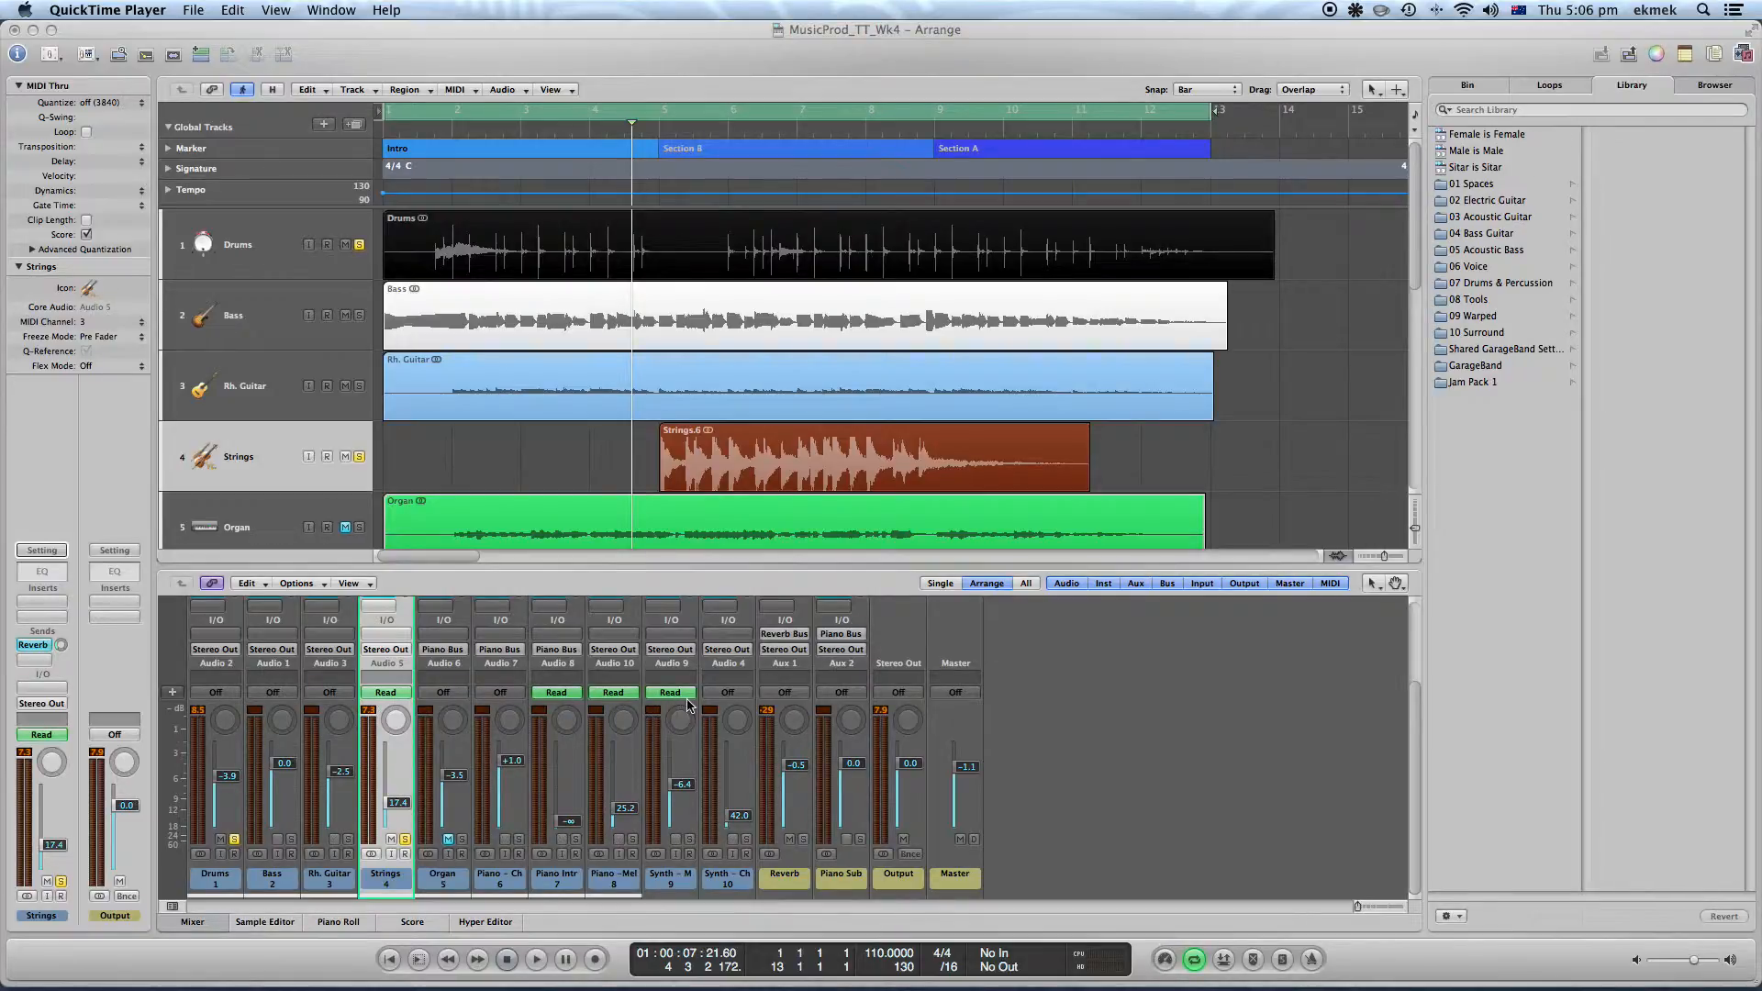
{"action": "left_click", "coordinate": [387, 693]}
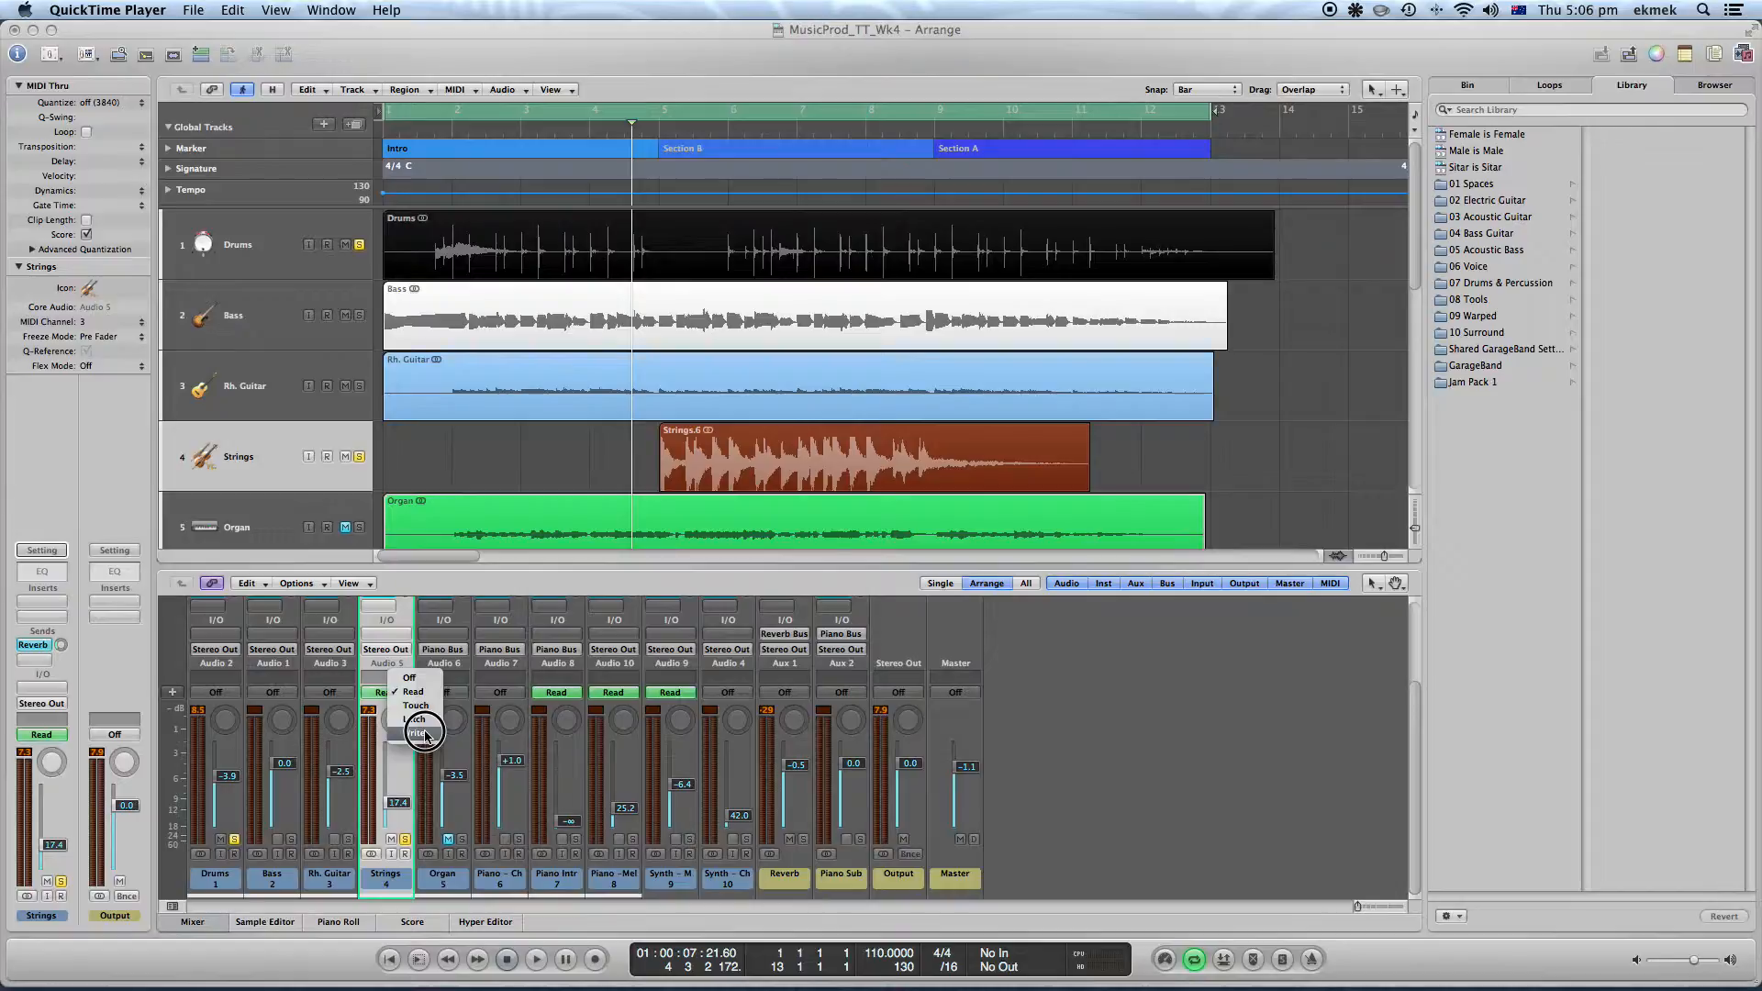
{"action": "left_click", "coordinate": [375, 697]}
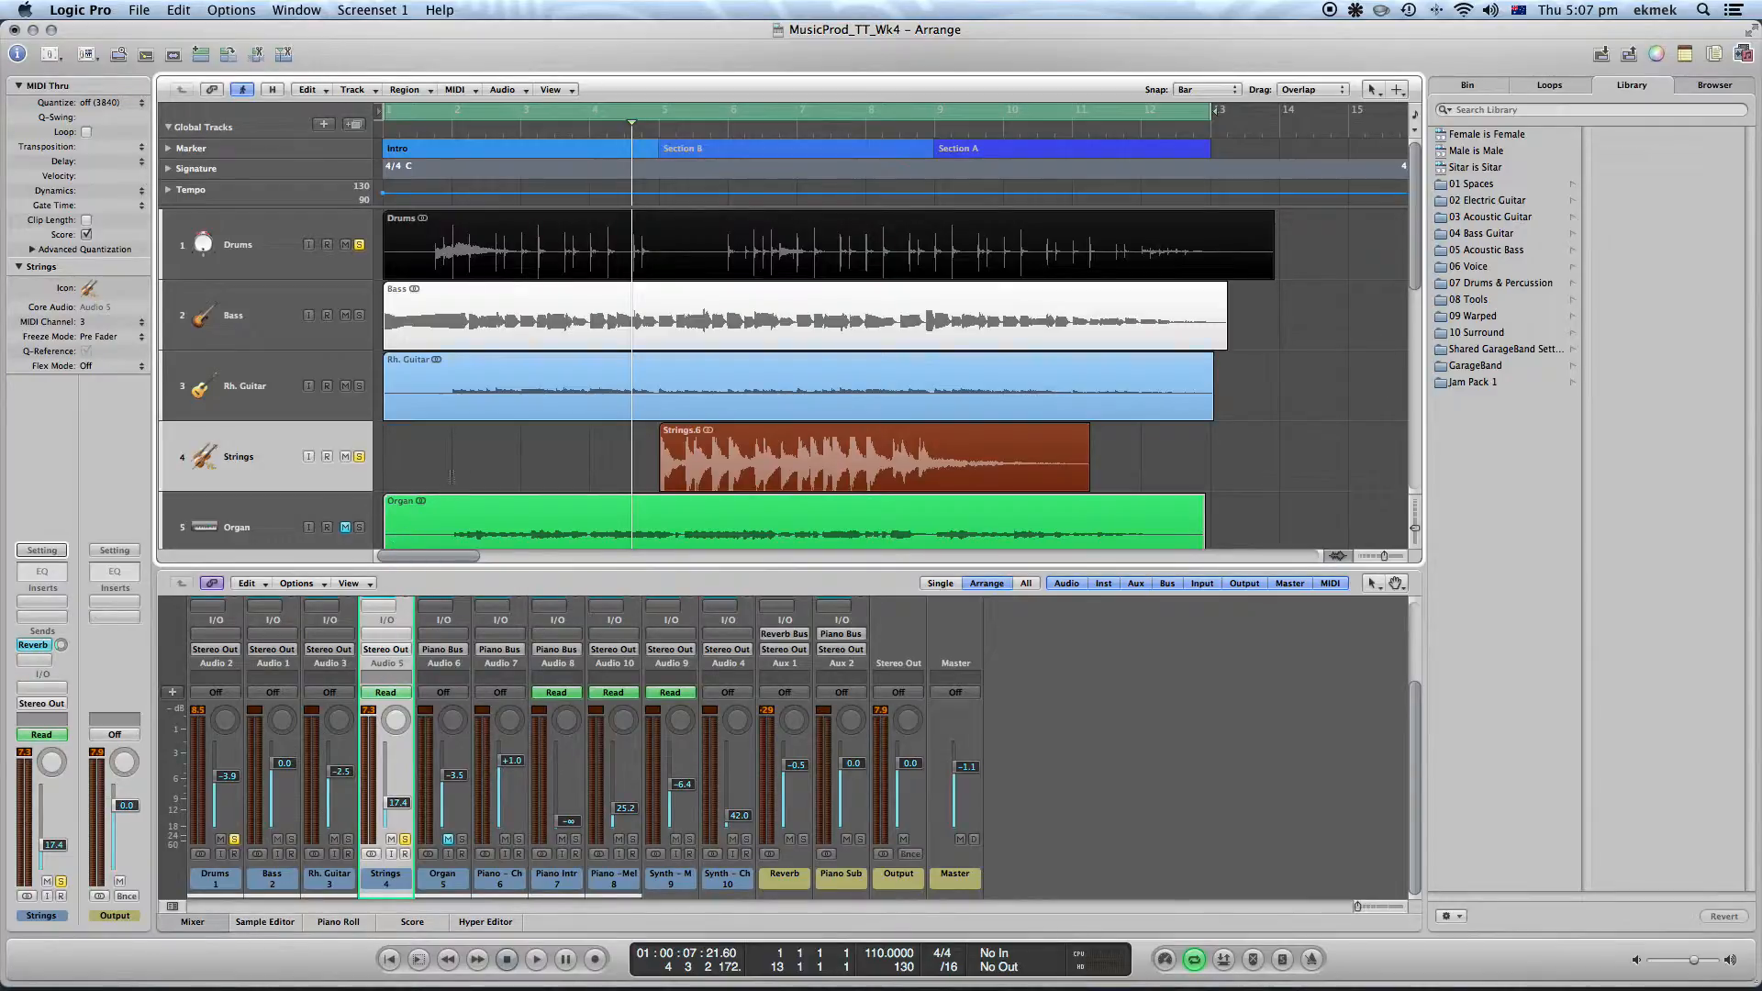
- Select the Strings track and play the soloed drums and strings from just before Section B
{"action": "left_click", "coordinate": [272, 245]}
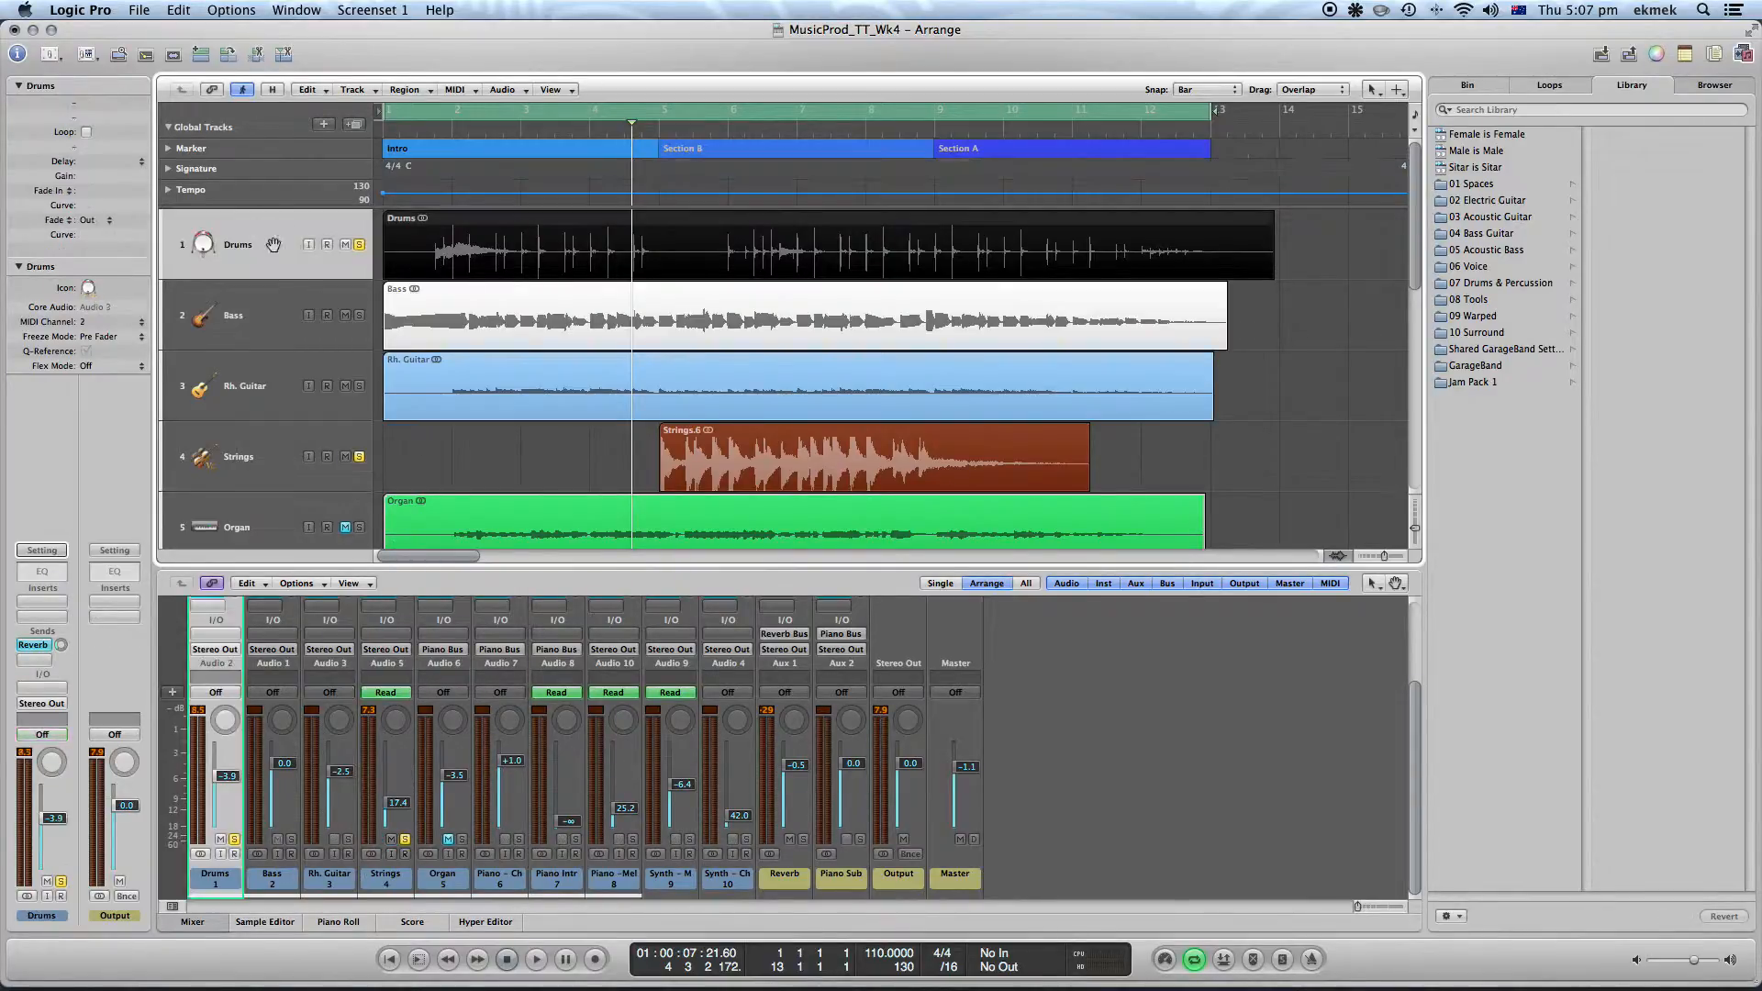
{"action": "left_click", "coordinate": [270, 448]}
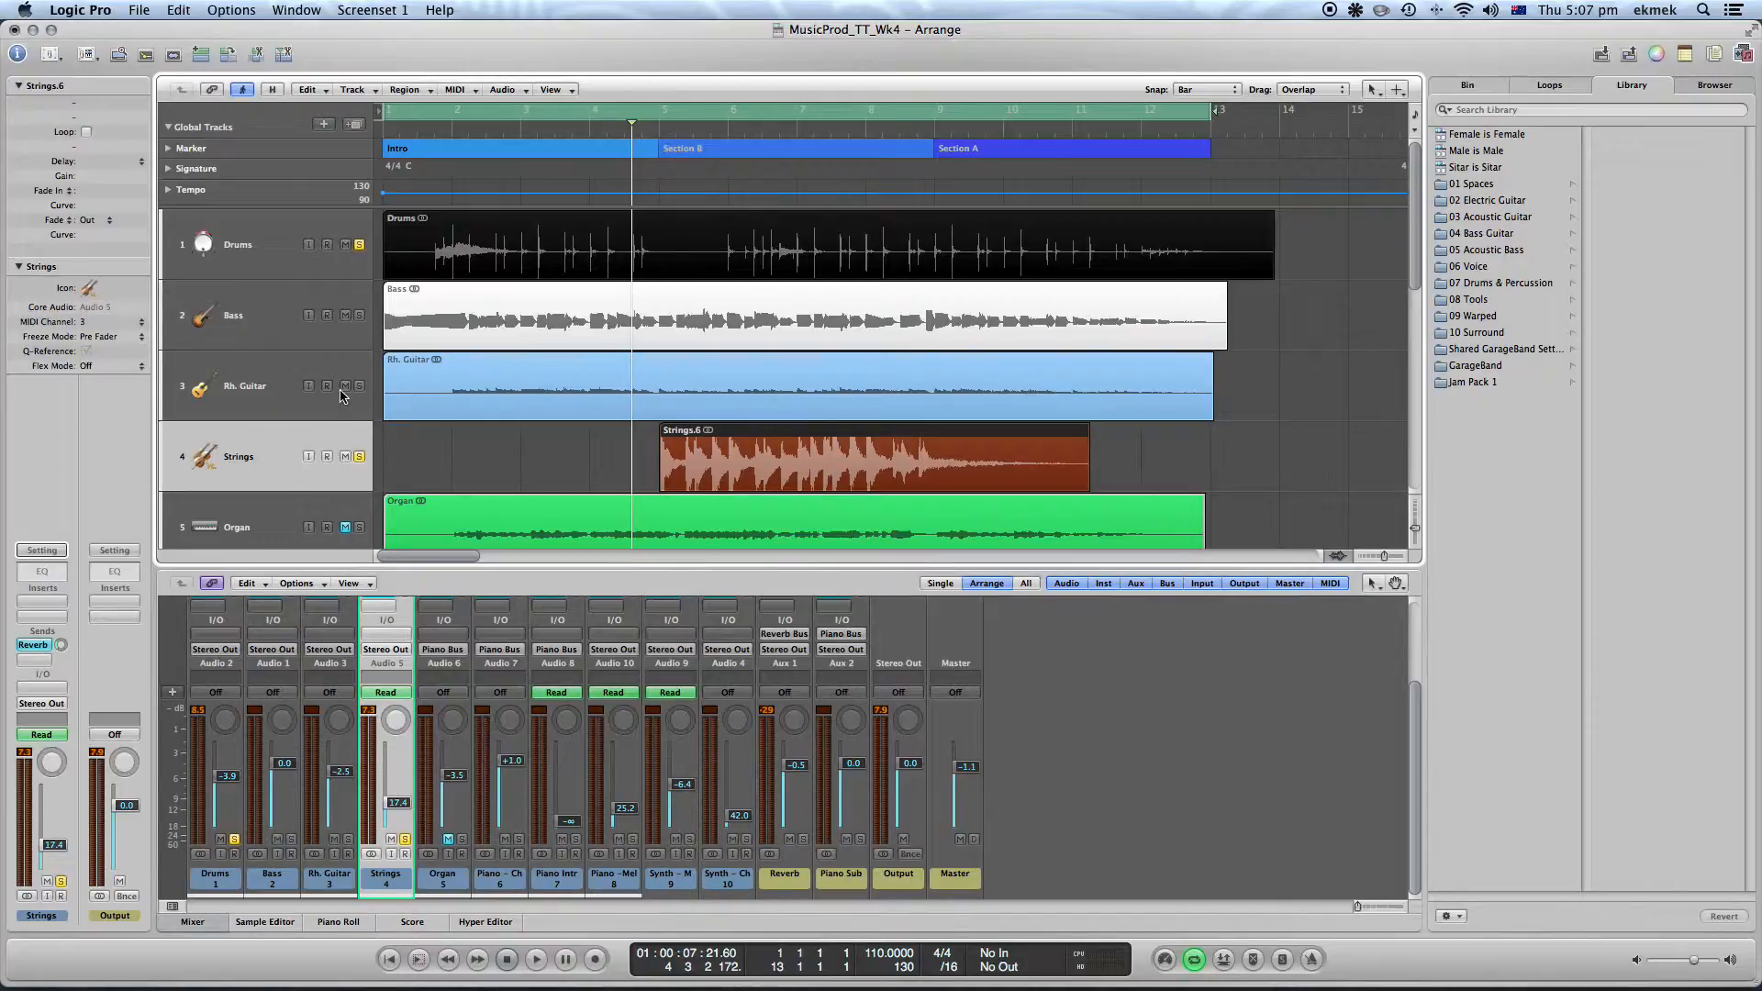
{"action": "key", "text": "space"}
{"action": "left_click", "coordinate": [648, 135]}
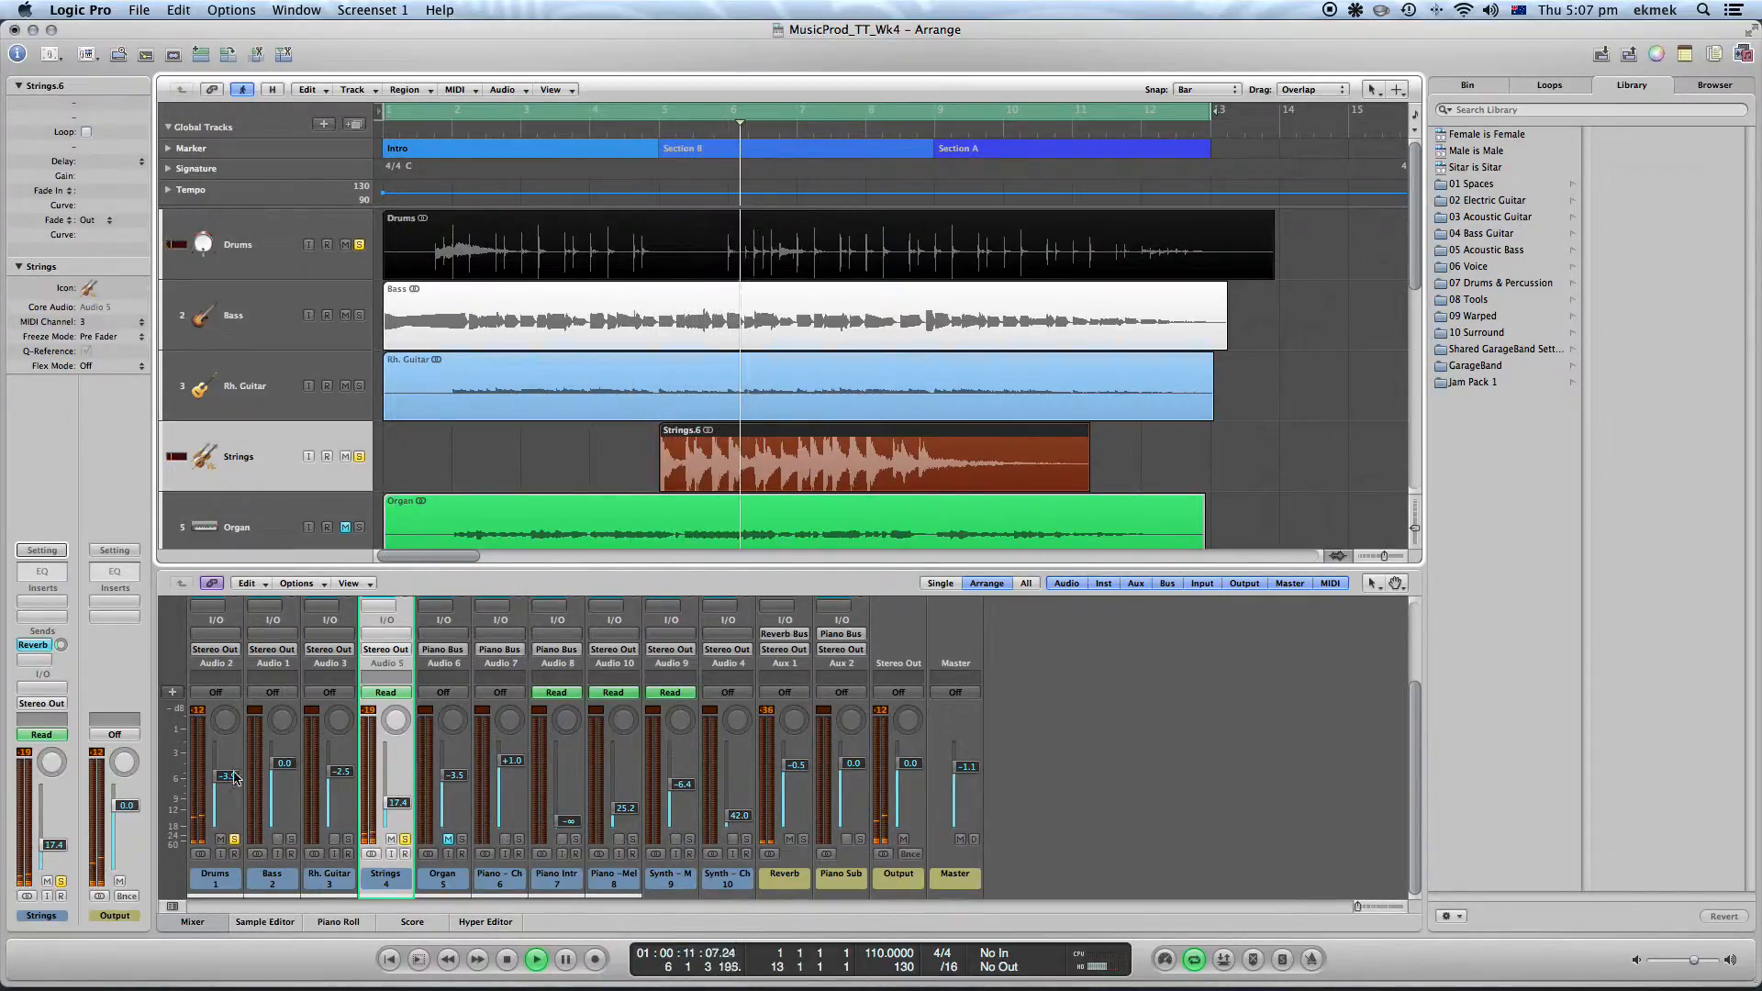
- Adjust the Drums channel's volume to -3.8 dB during playback and stop the song
{"action": "mouse_move", "coordinate": [227, 776]}
{"action": "left_mouse_down"}
{"action": "mouse_move", "coordinate": [229, 752]}
{"action": "mouse_move", "coordinate": [217, 776]}
{"action": "left_mouse_up"}
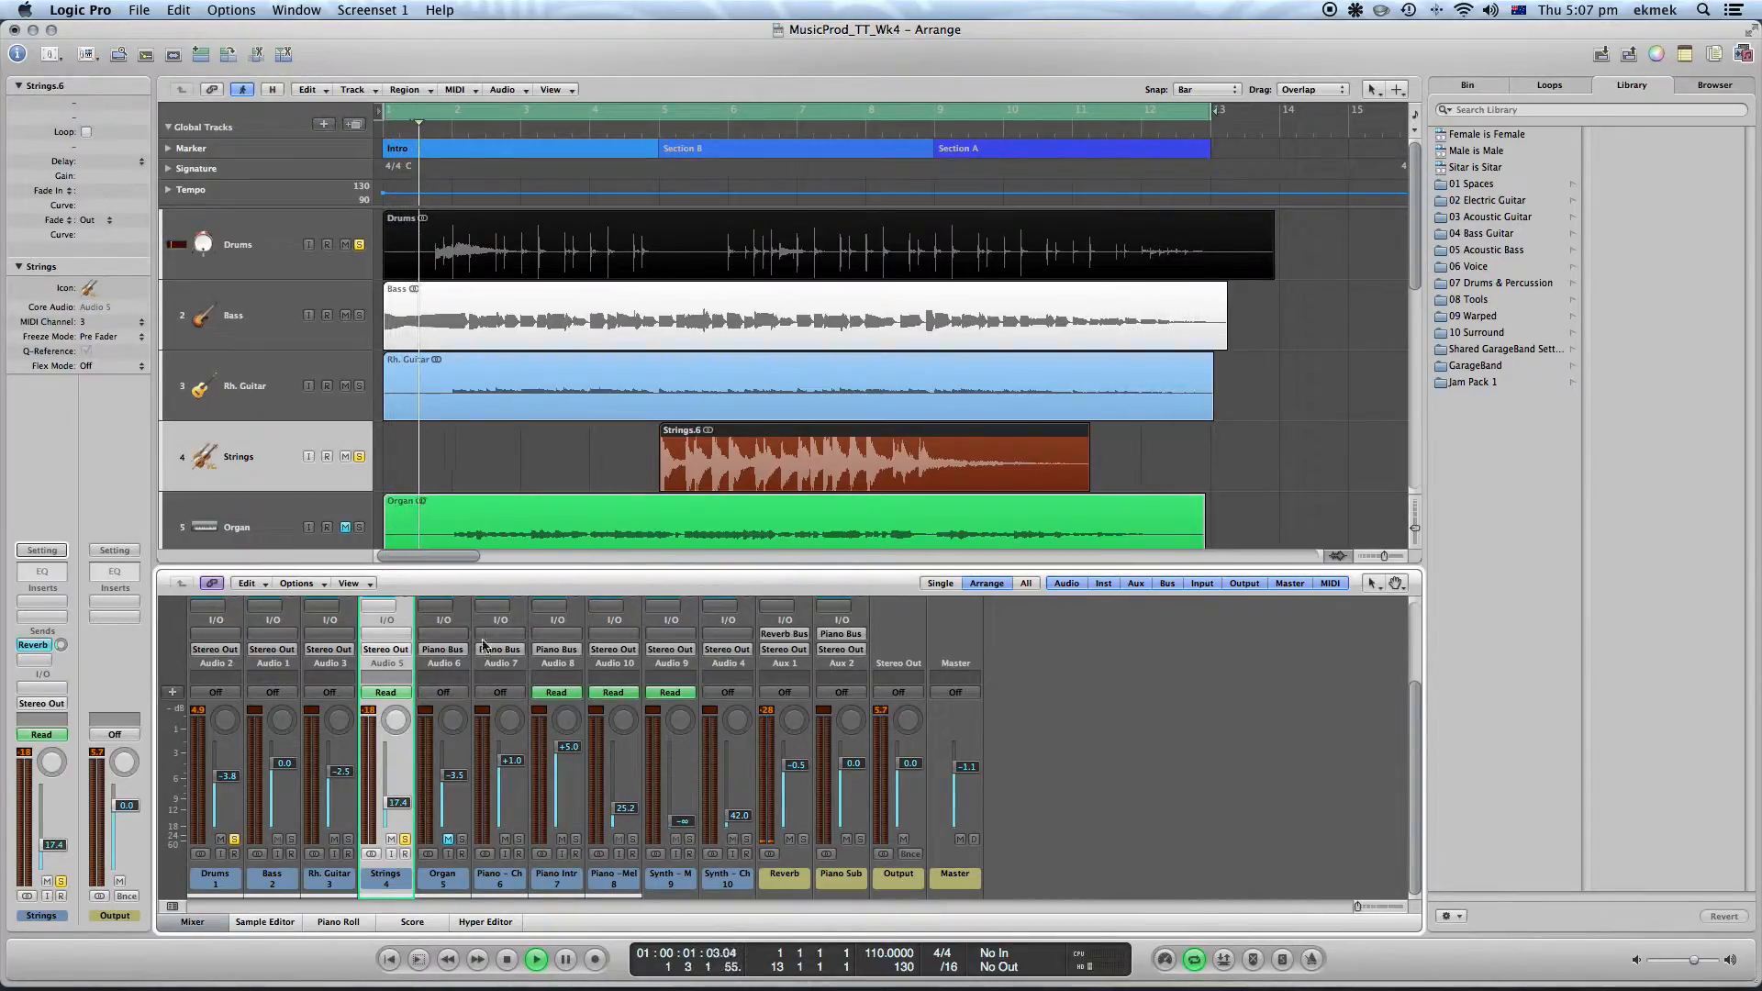
{"action": "left_click", "coordinate": [506, 960]}
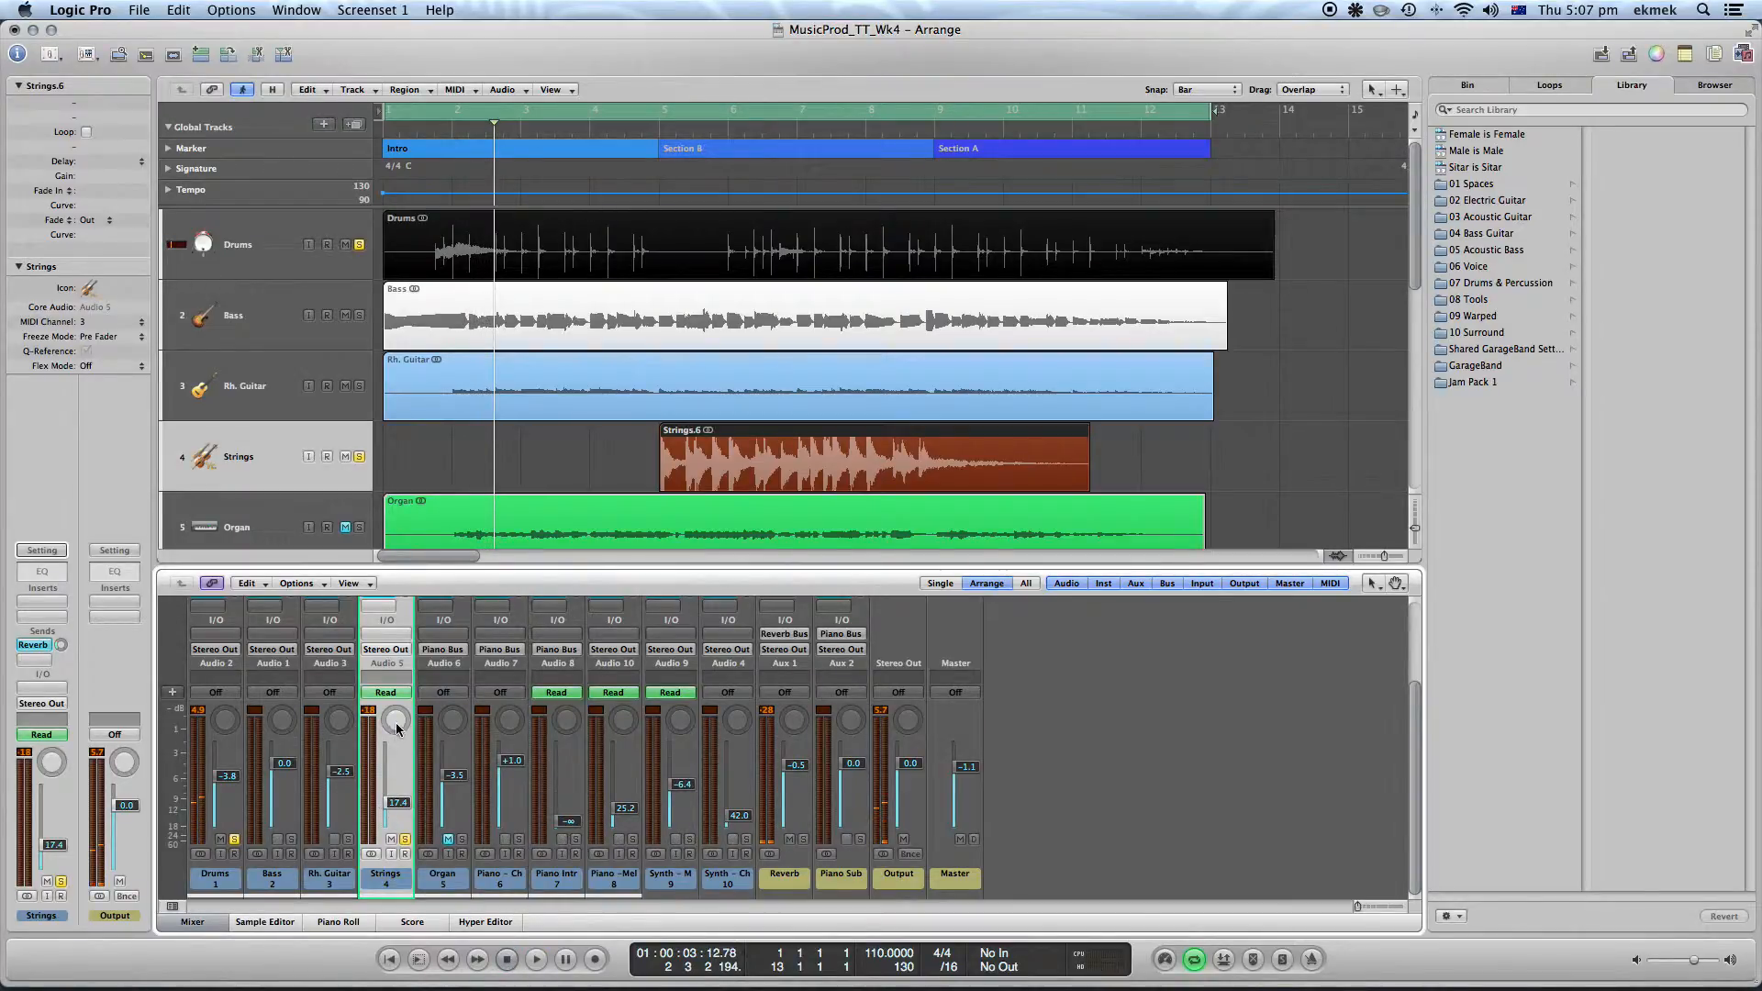
- Try the Latch automation mode on the Strings channel and turn its automation off
{"action": "left_click_drag", "start_coordinate": [394, 699], "coordinate": [413, 725]}
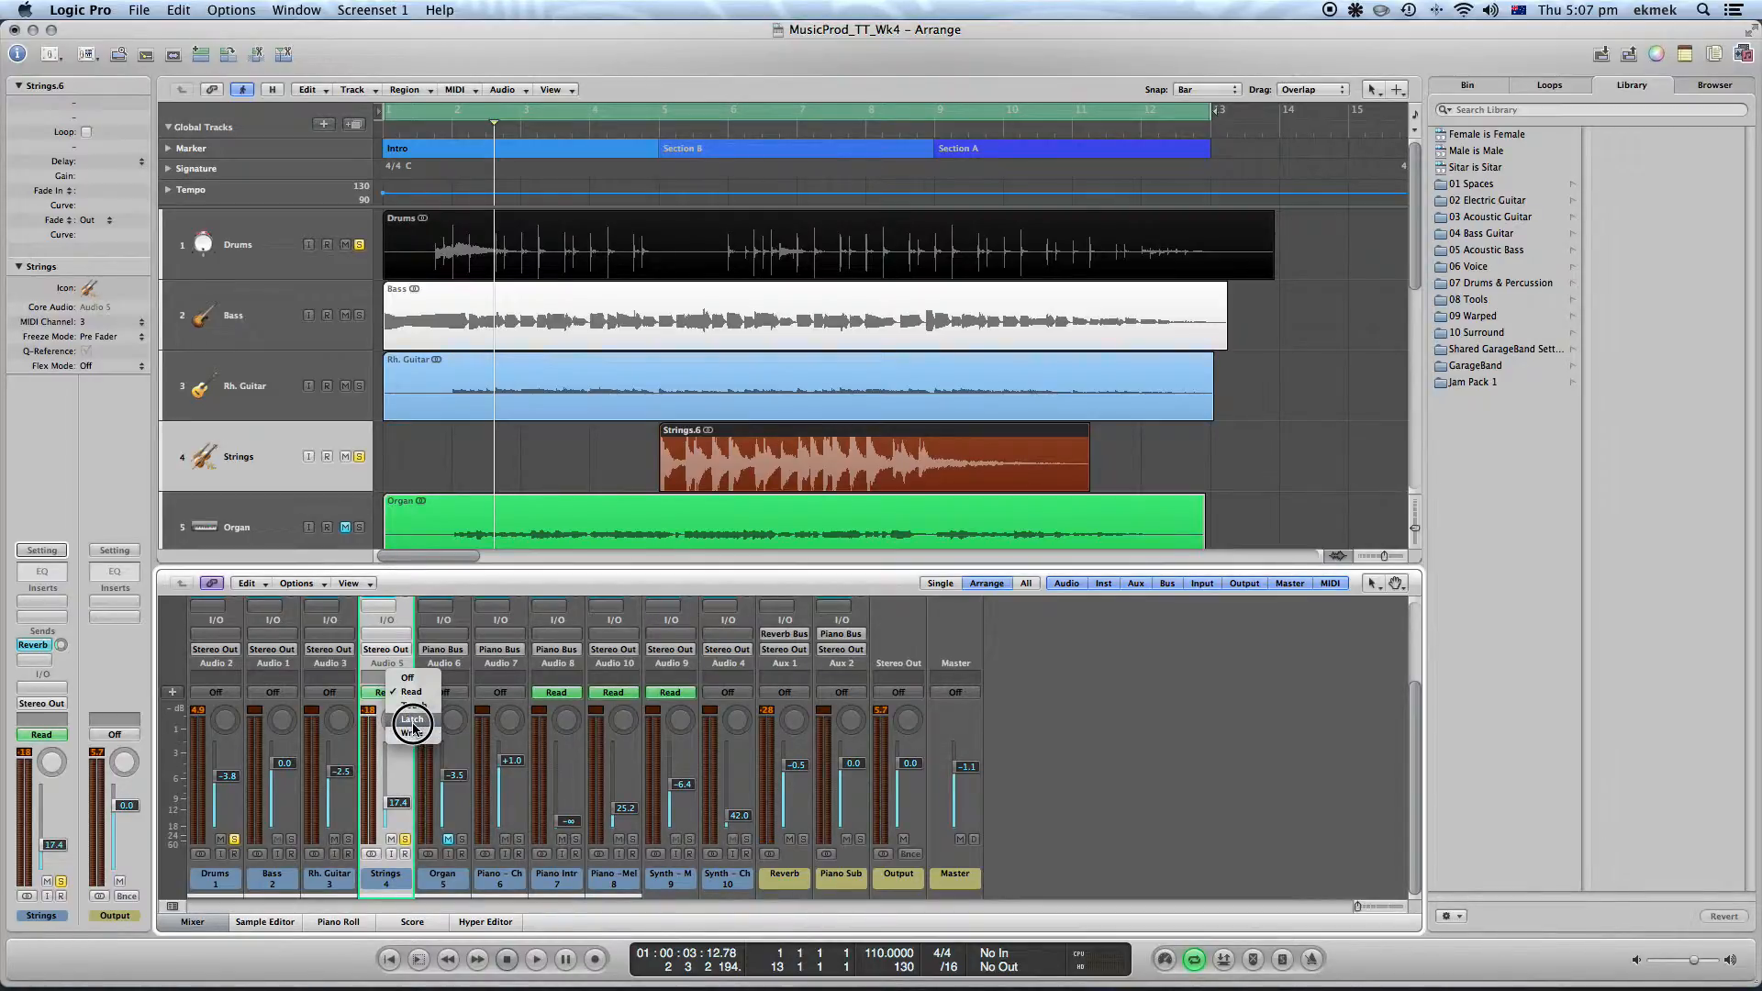
{"action": "left_click_drag", "start_coordinate": [413, 728], "coordinate": [415, 728]}
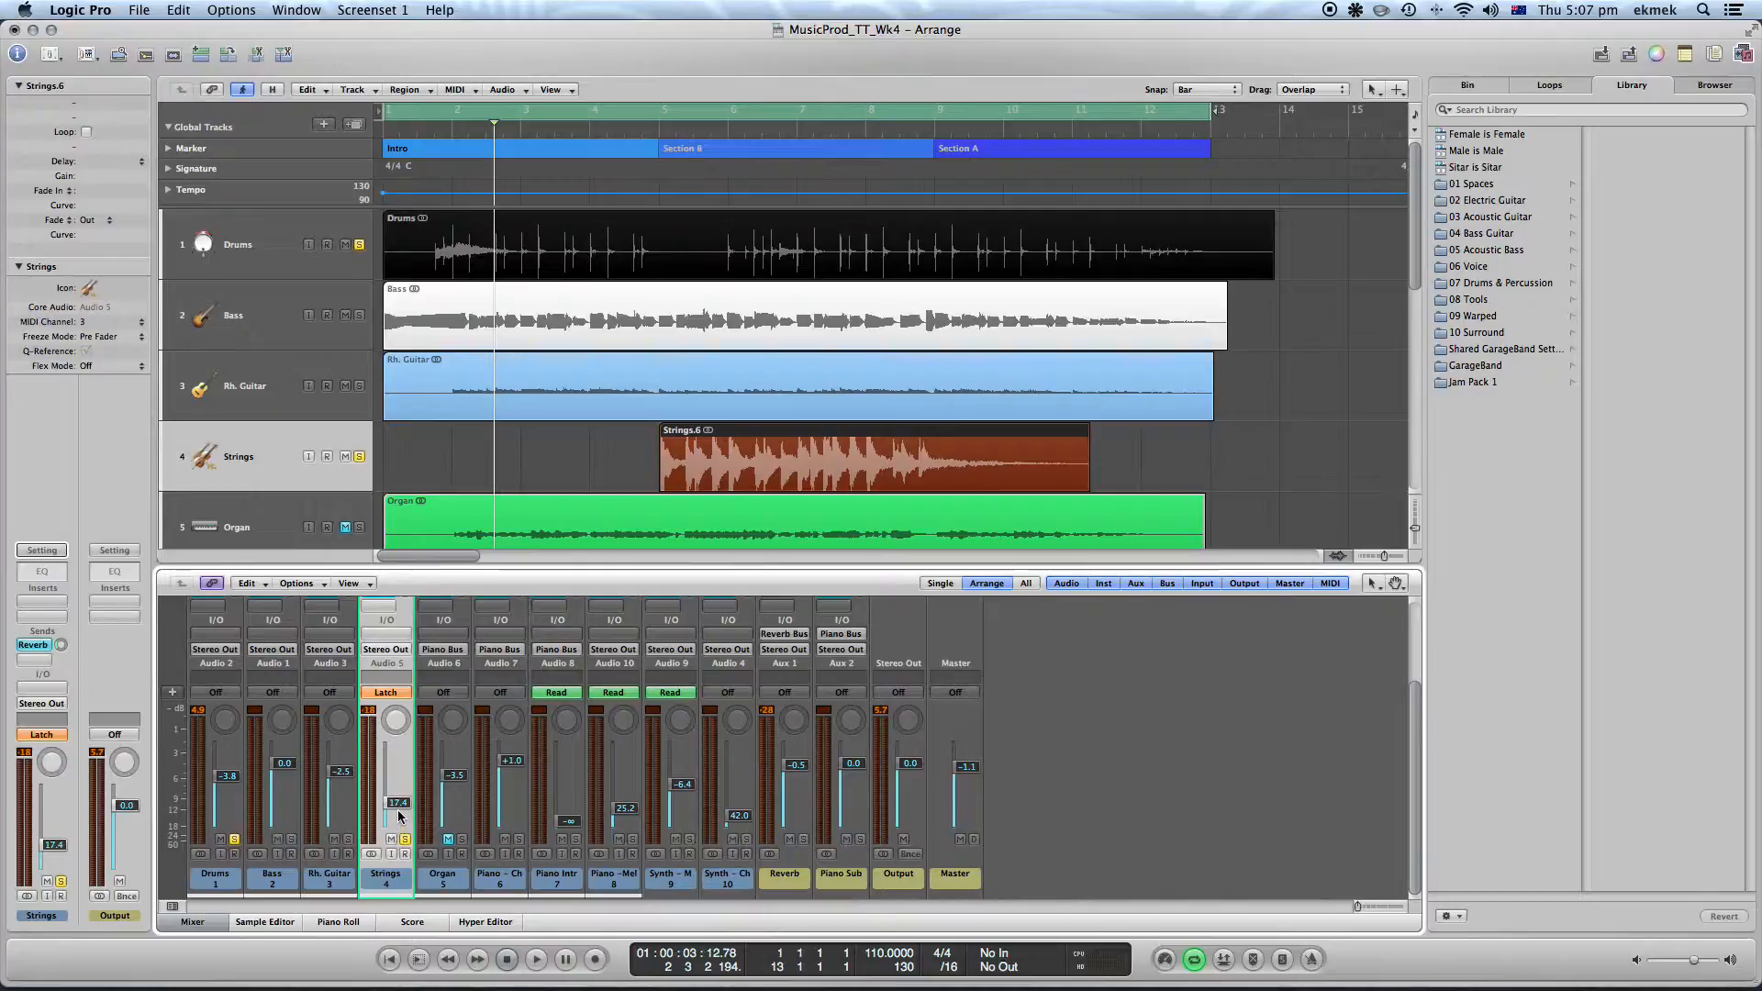
{"action": "left_click", "coordinate": [385, 692]}
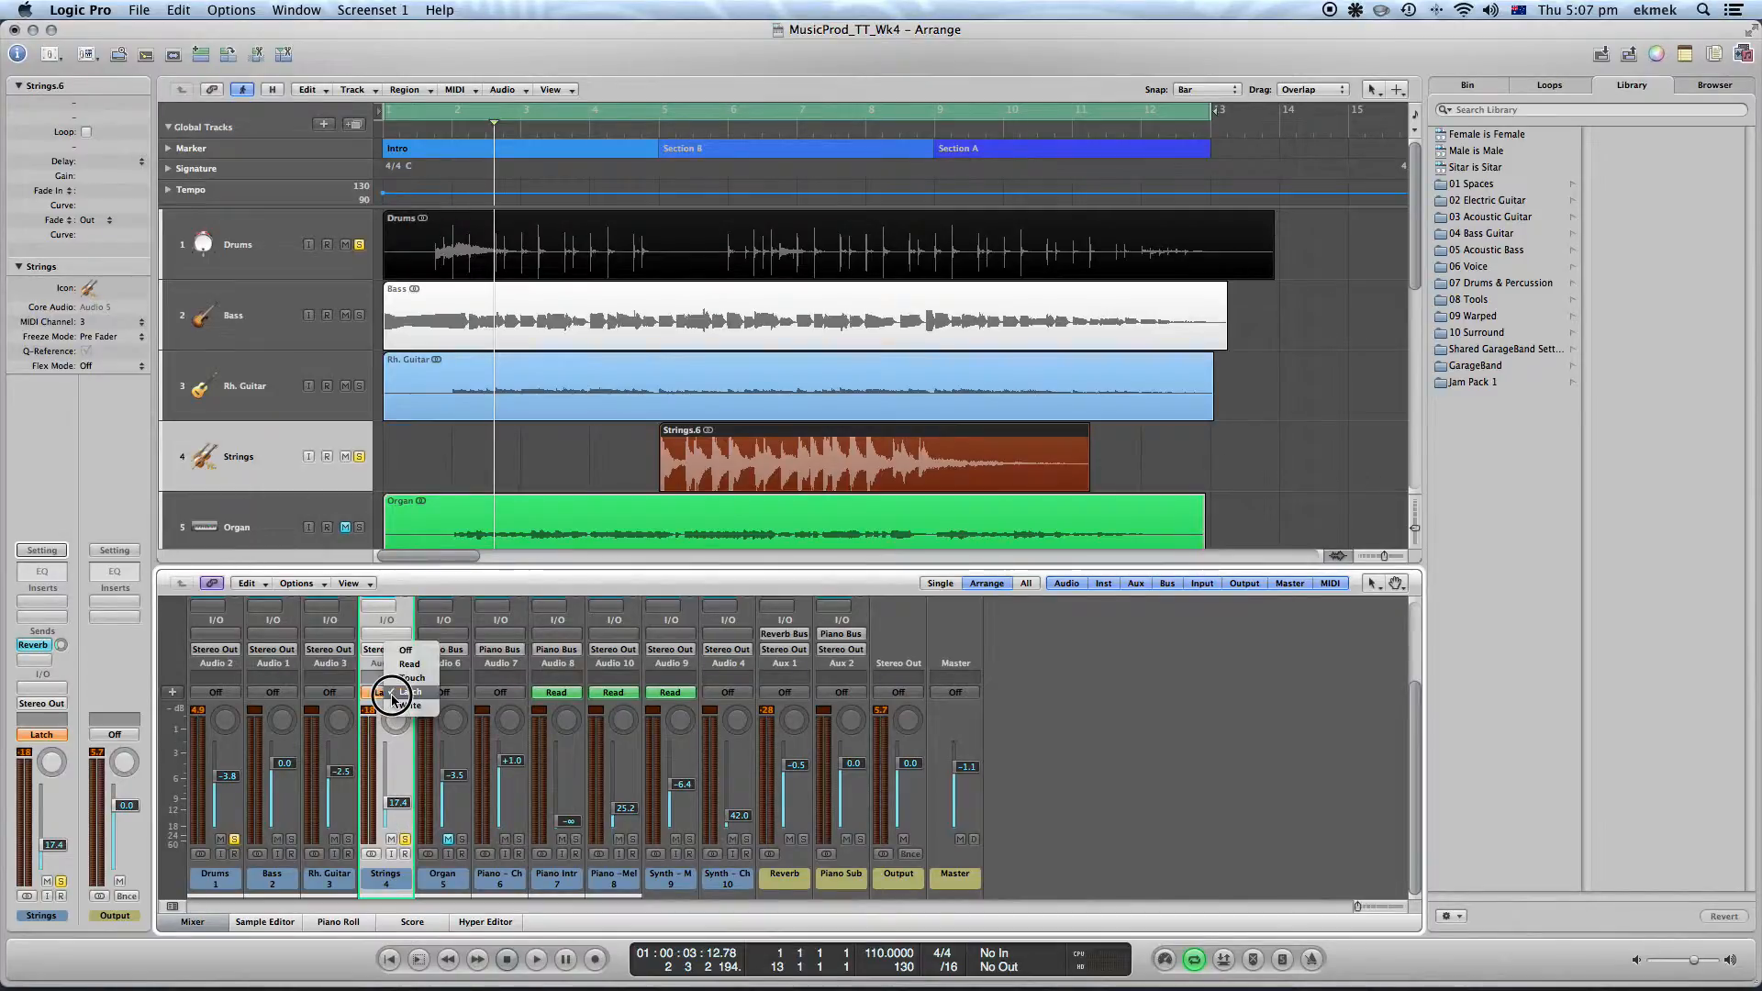
{"action": "left_click", "coordinate": [390, 647]}
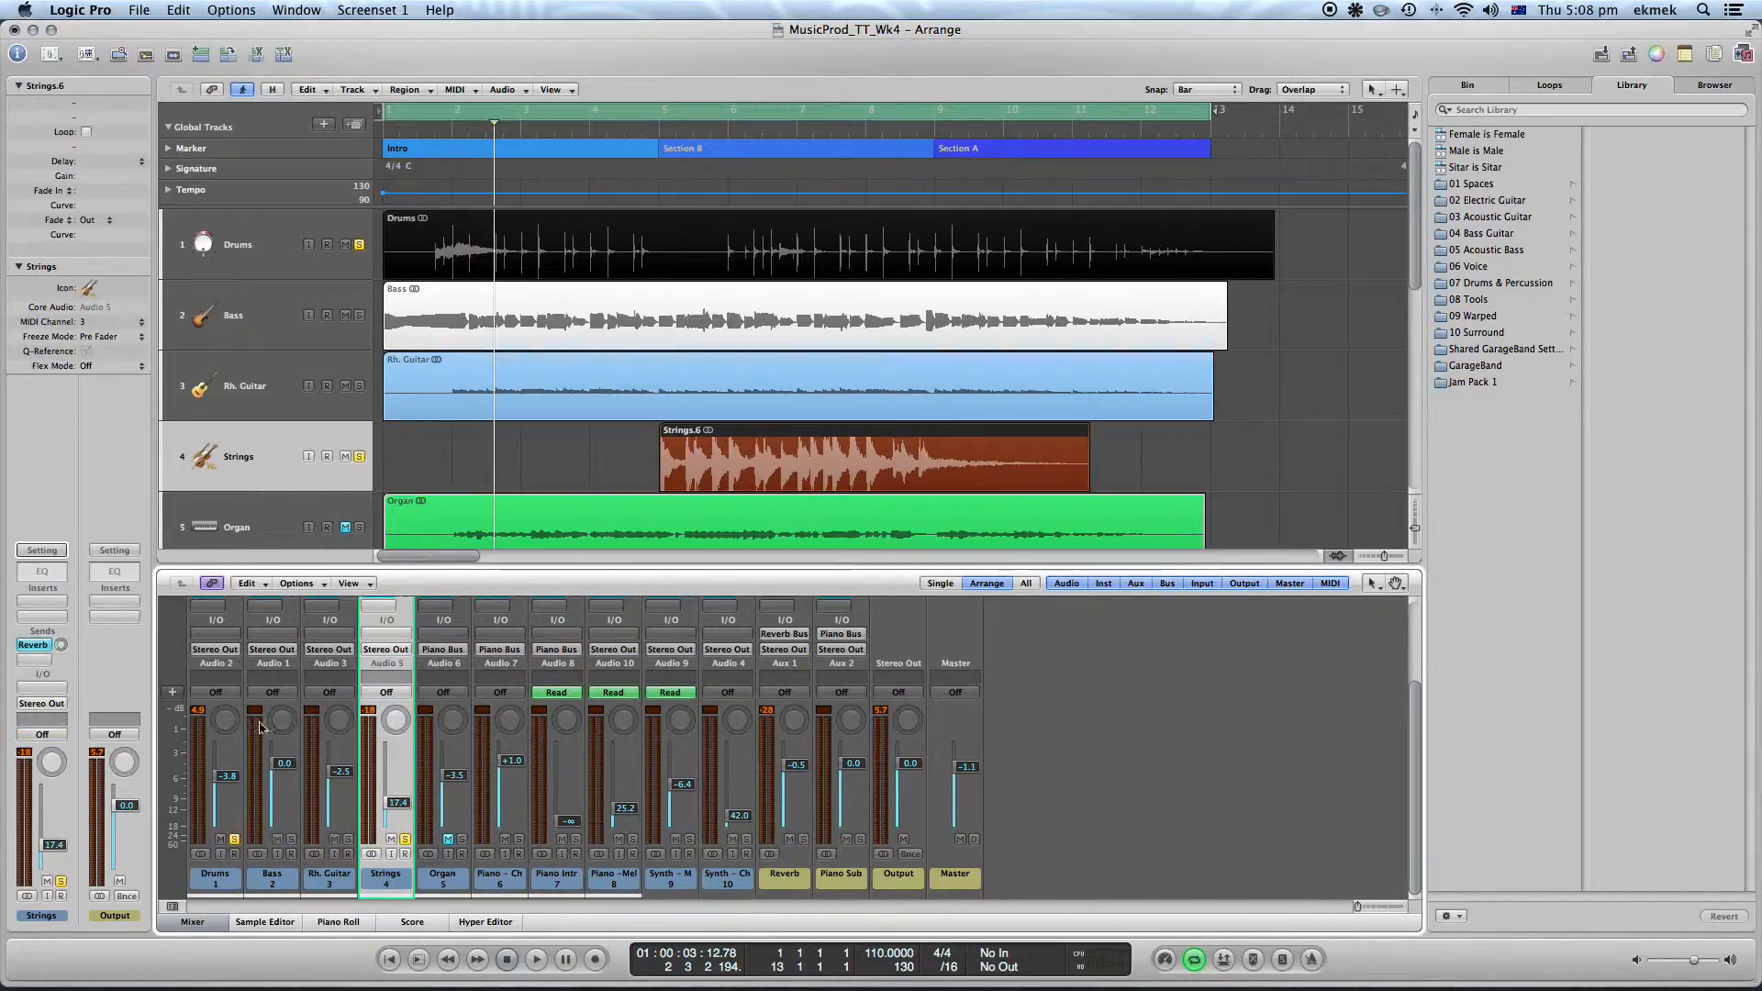
- Set the Drums channel's automation mode to Write and start playback in the Intro
{"action": "left_click", "coordinate": [232, 694]}
{"action": "left_click", "coordinate": [245, 732]}
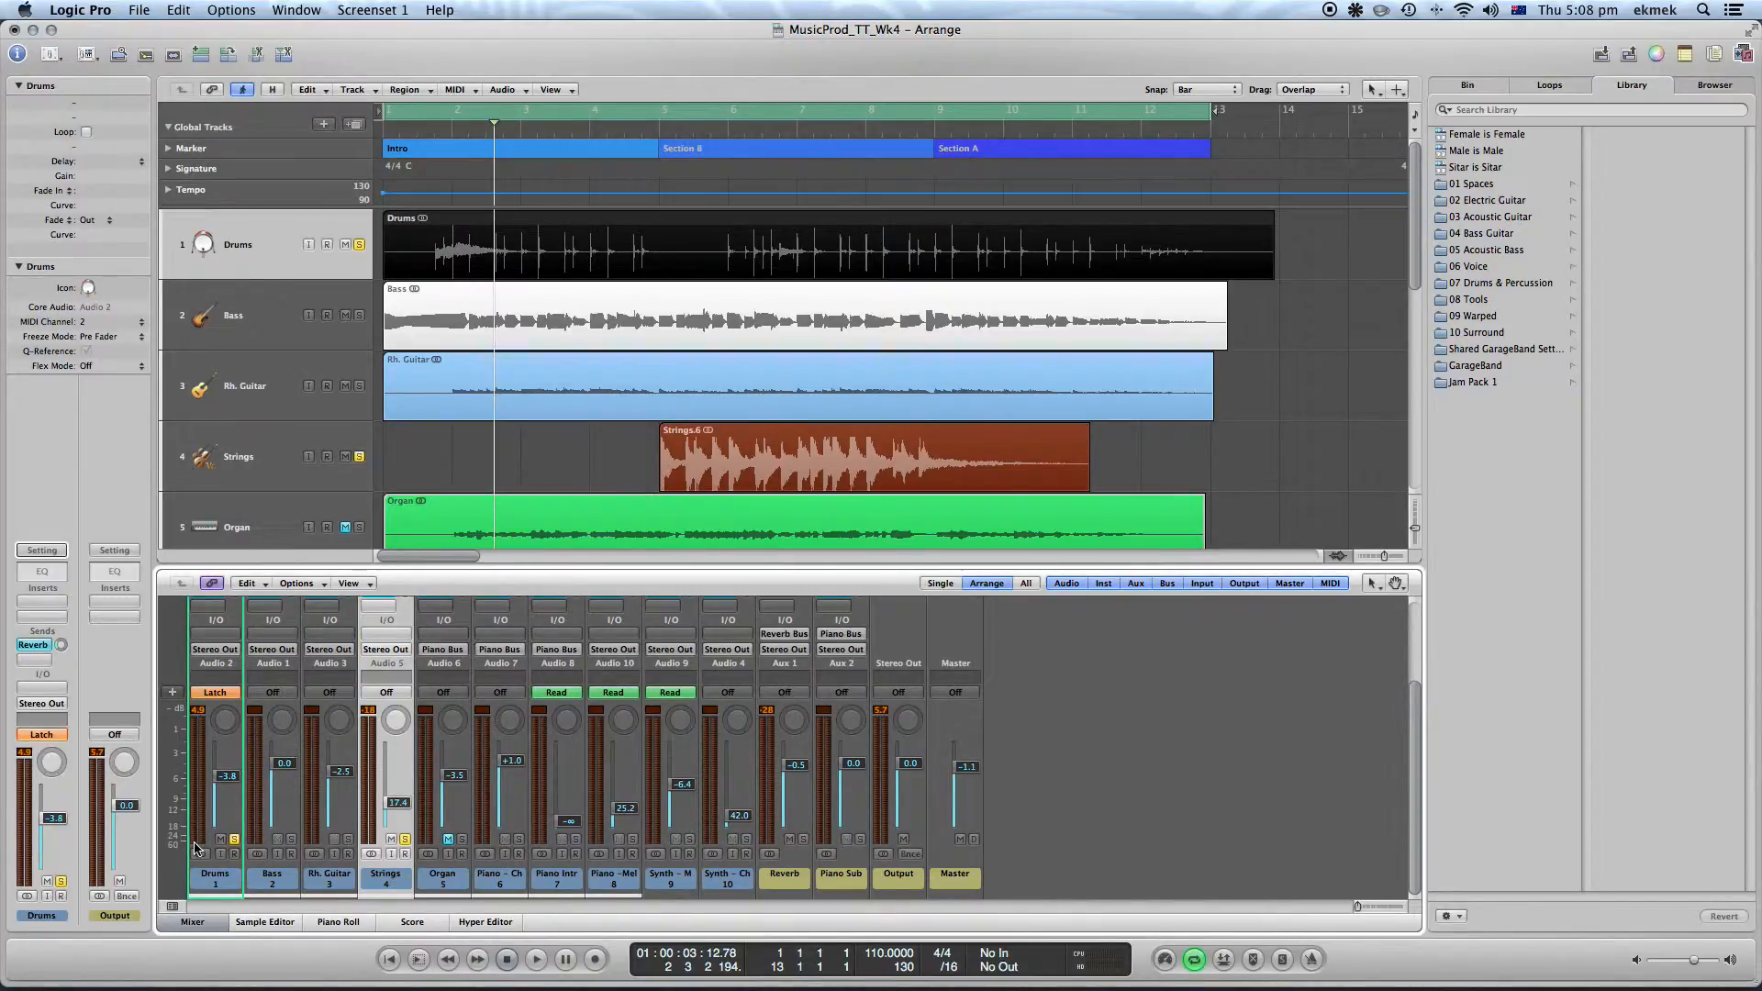
{"action": "left_click", "coordinate": [586, 123]}
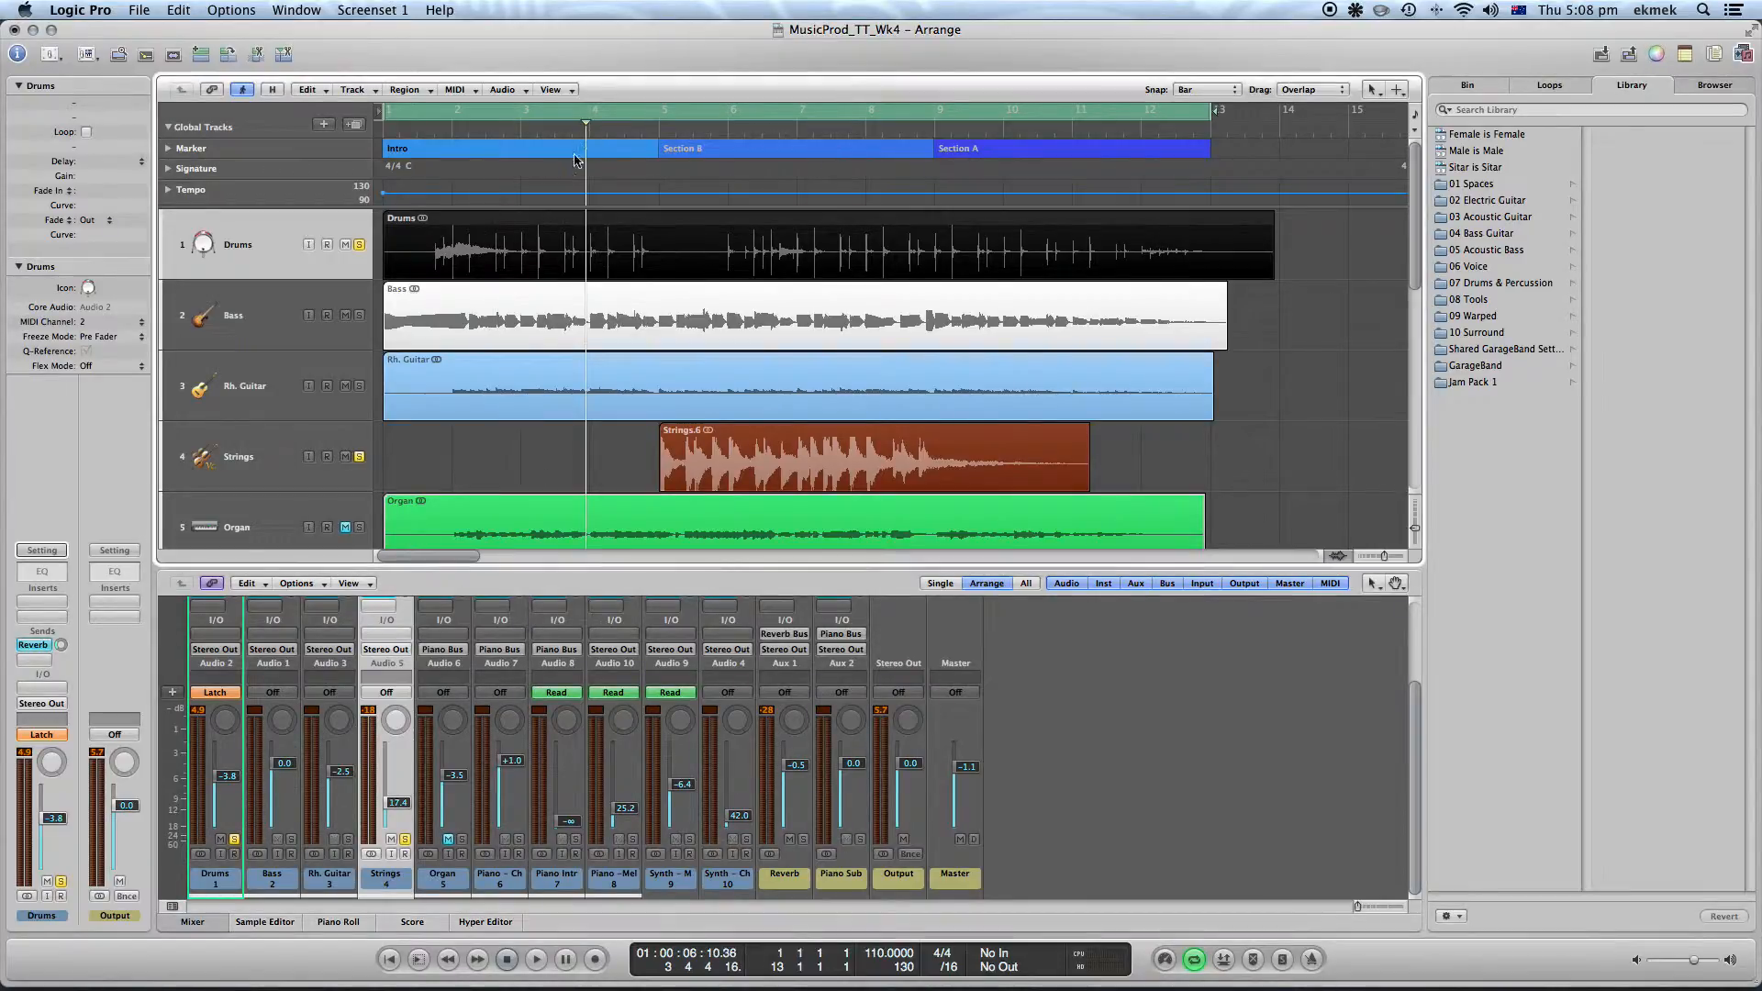
{"action": "left_click", "coordinate": [215, 692]}
{"action": "left_click", "coordinate": [218, 709]}
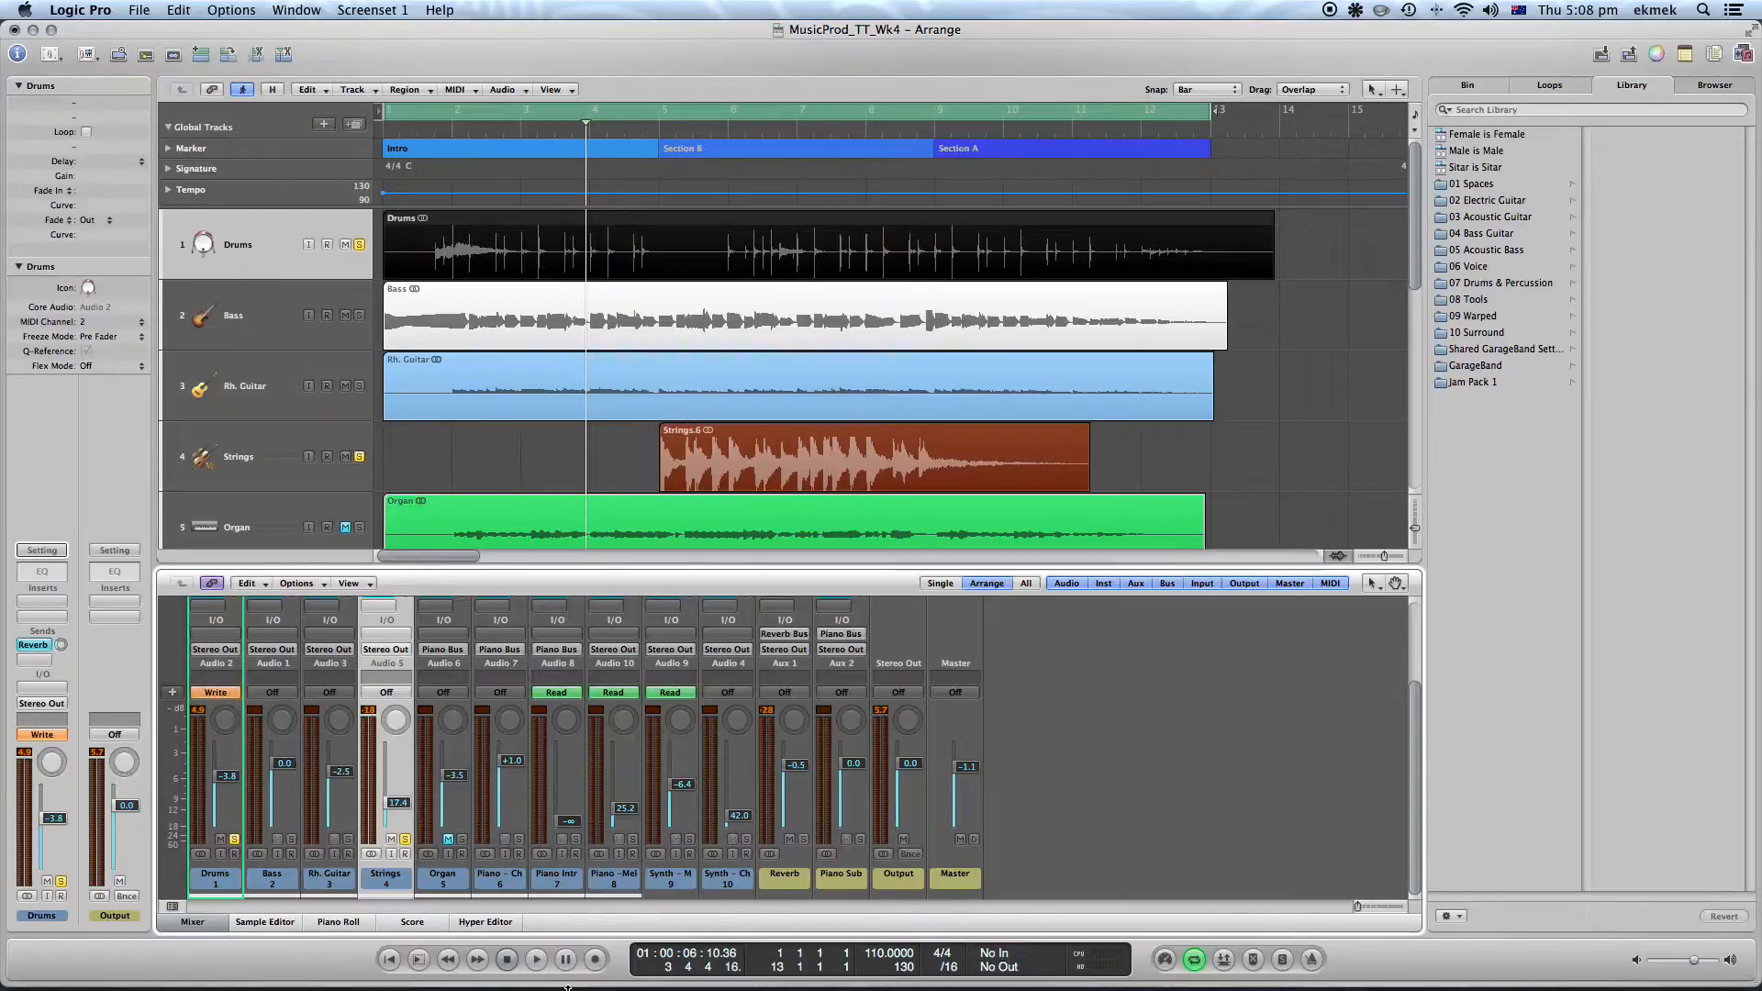
{"action": "left_click", "coordinate": [536, 959]}
{"action": "left_click", "coordinate": [234, 692]}
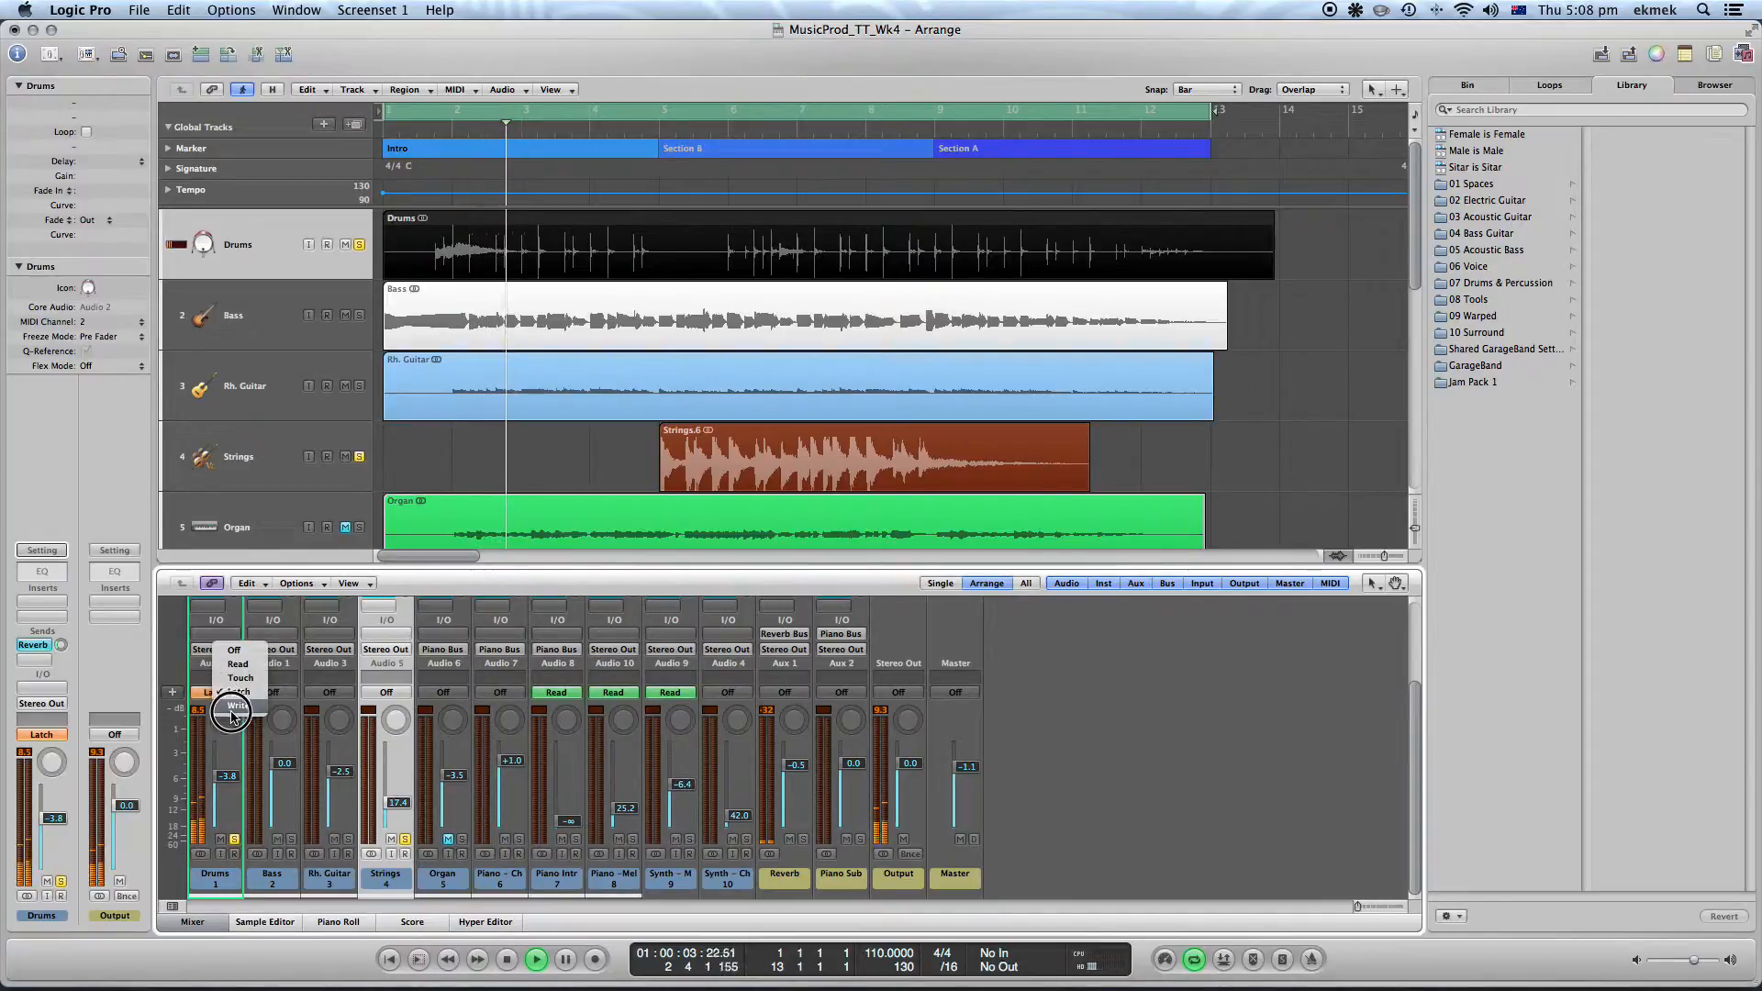
{"action": "left_click", "coordinate": [236, 679]}
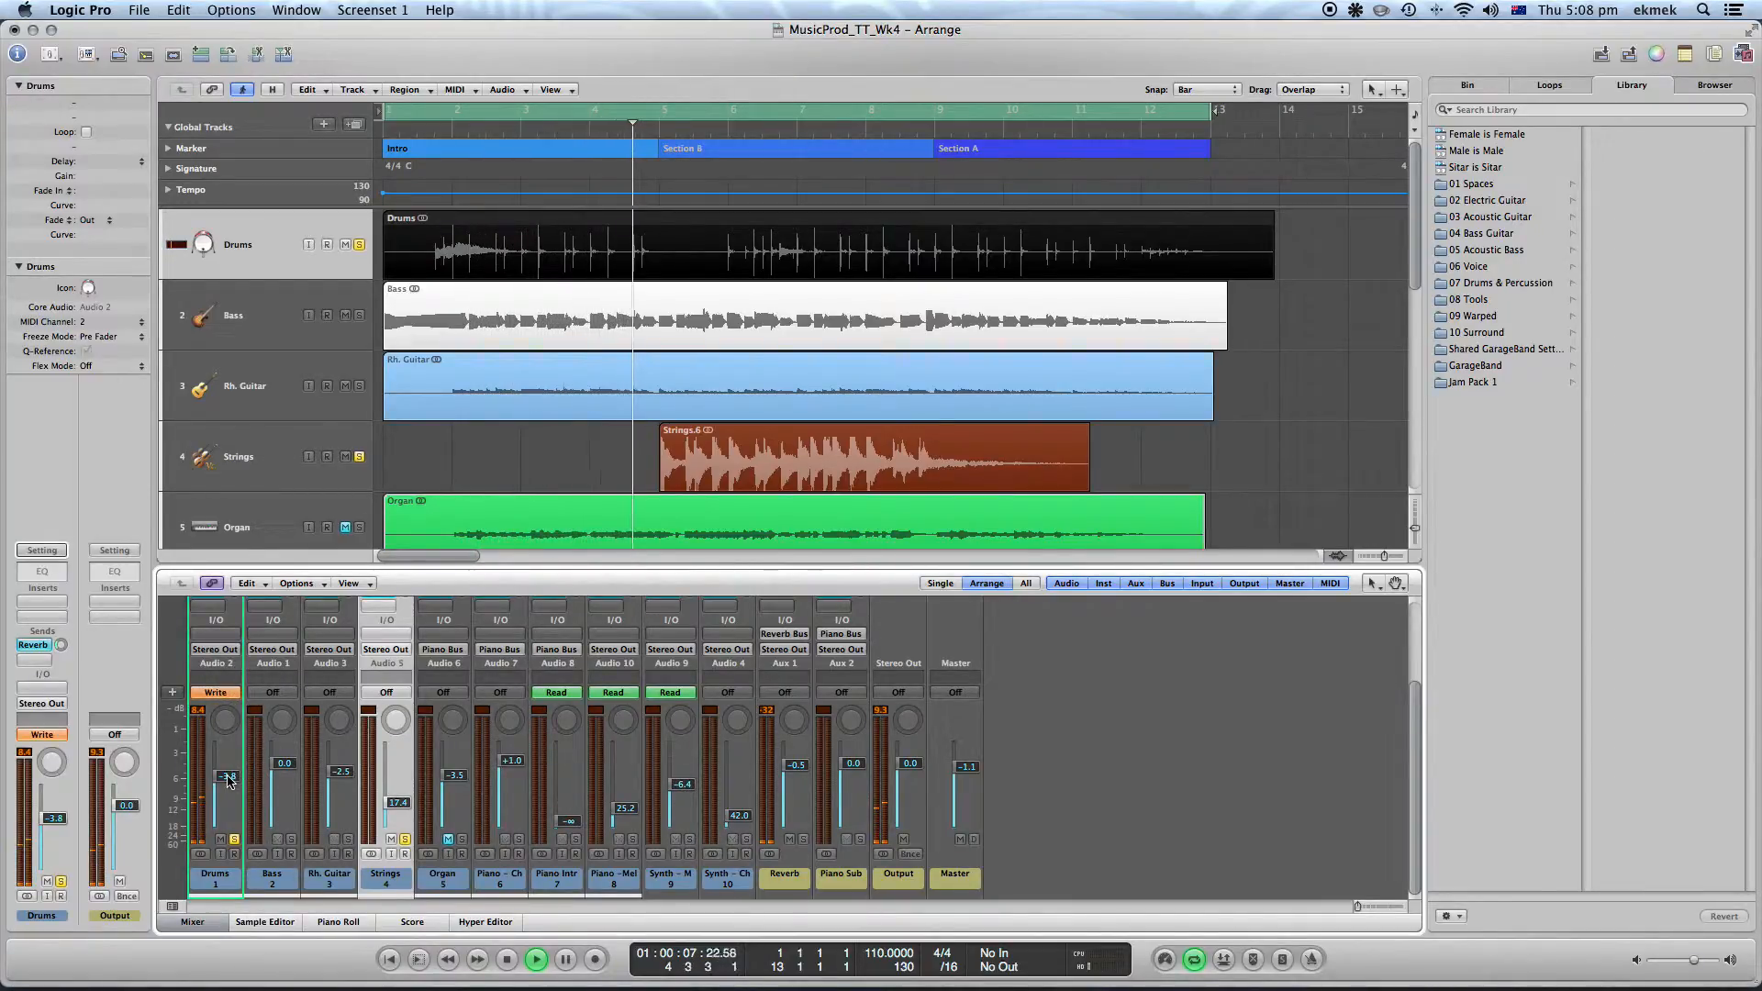
- Record a Drums volume fade down to about -33 dB through Section B and back up to about -4.9 dB, and stop playback
{"action": "mouse_move", "coordinate": [229, 780]}
{"action": "left_mouse_down"}
{"action": "mouse_move", "coordinate": [211, 876]}
{"action": "mouse_move", "coordinate": [236, 791]}
{"action": "left_mouse_up"}
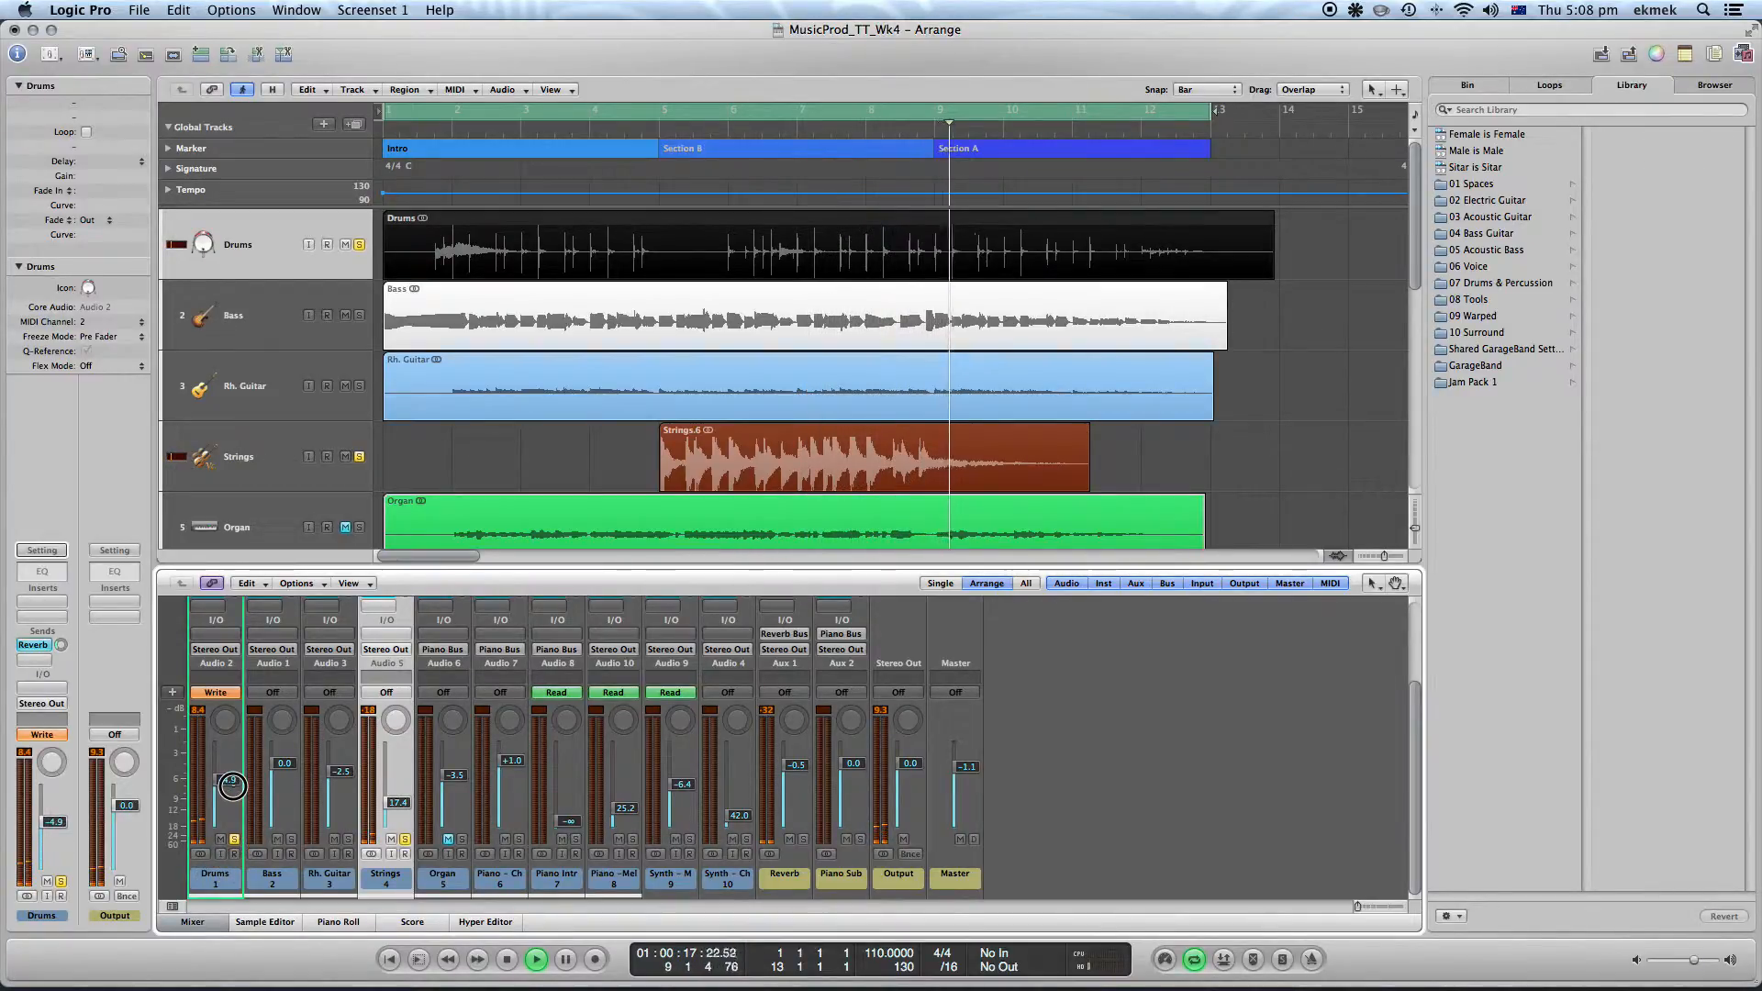
{"action": "right_click", "coordinate": [229, 821]}
{"action": "left_click", "coordinate": [507, 959]}
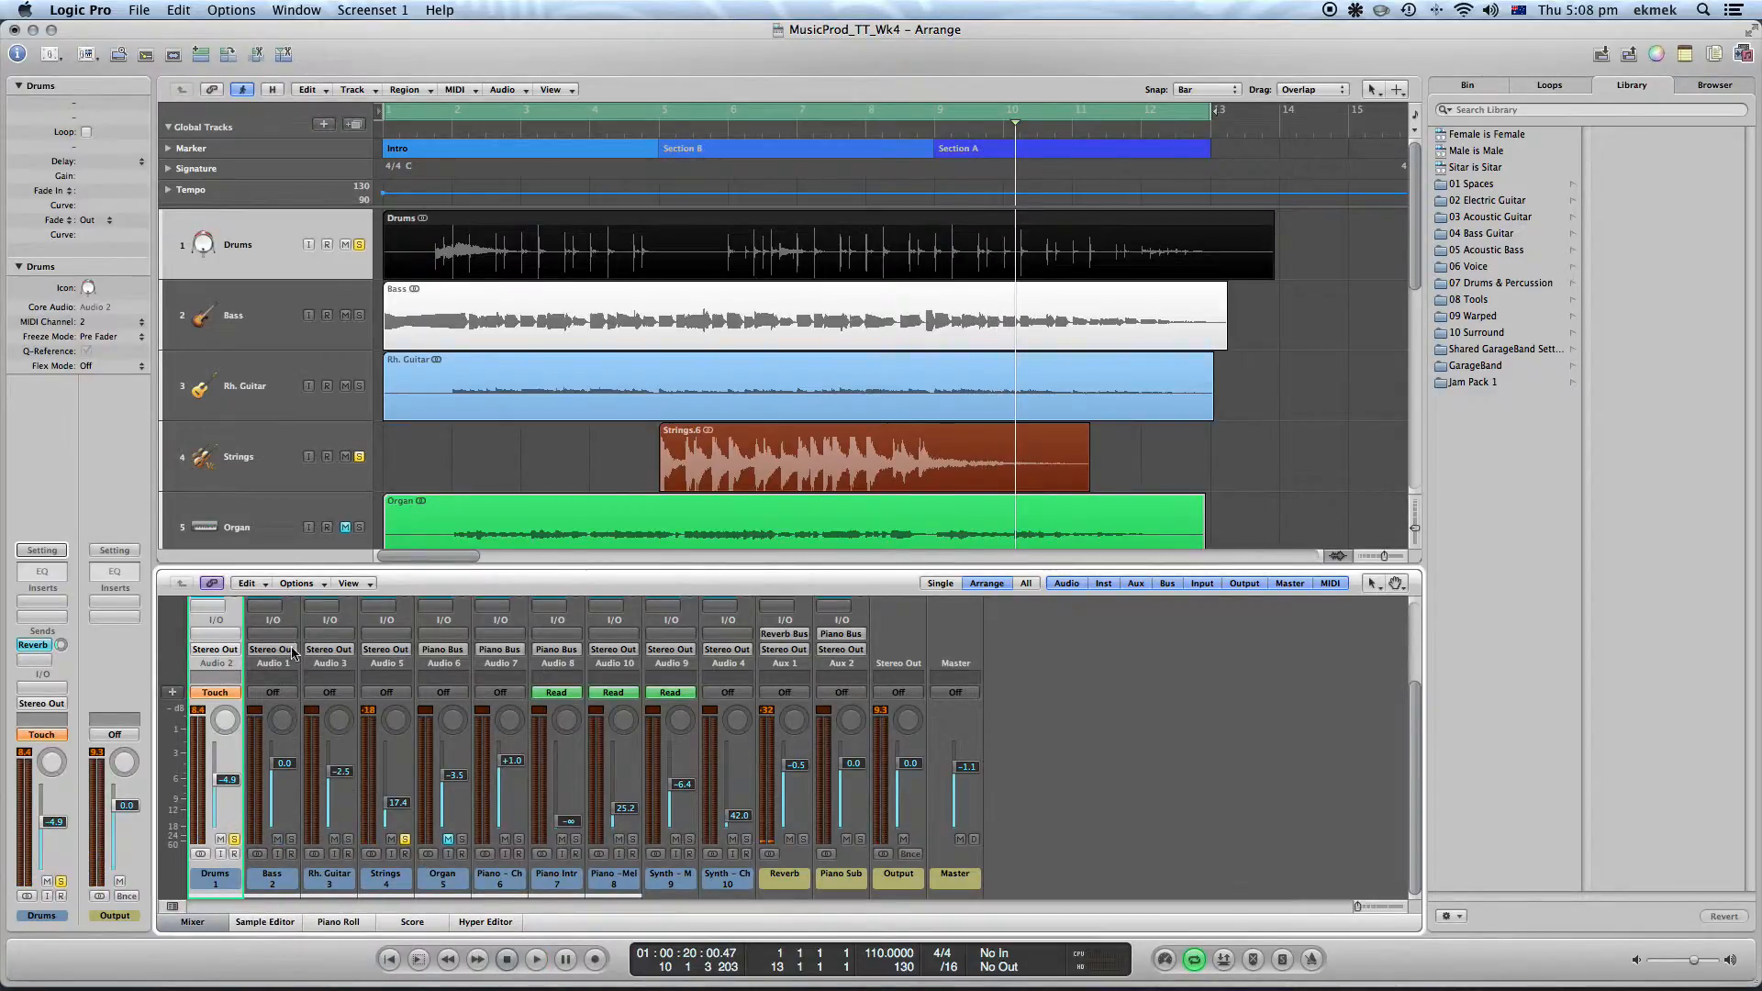
- Show the track automation and enlarge the tracks vertically to inspect the Drums volume curve across Section B
{"action": "left_click", "coordinate": [148, 57]}
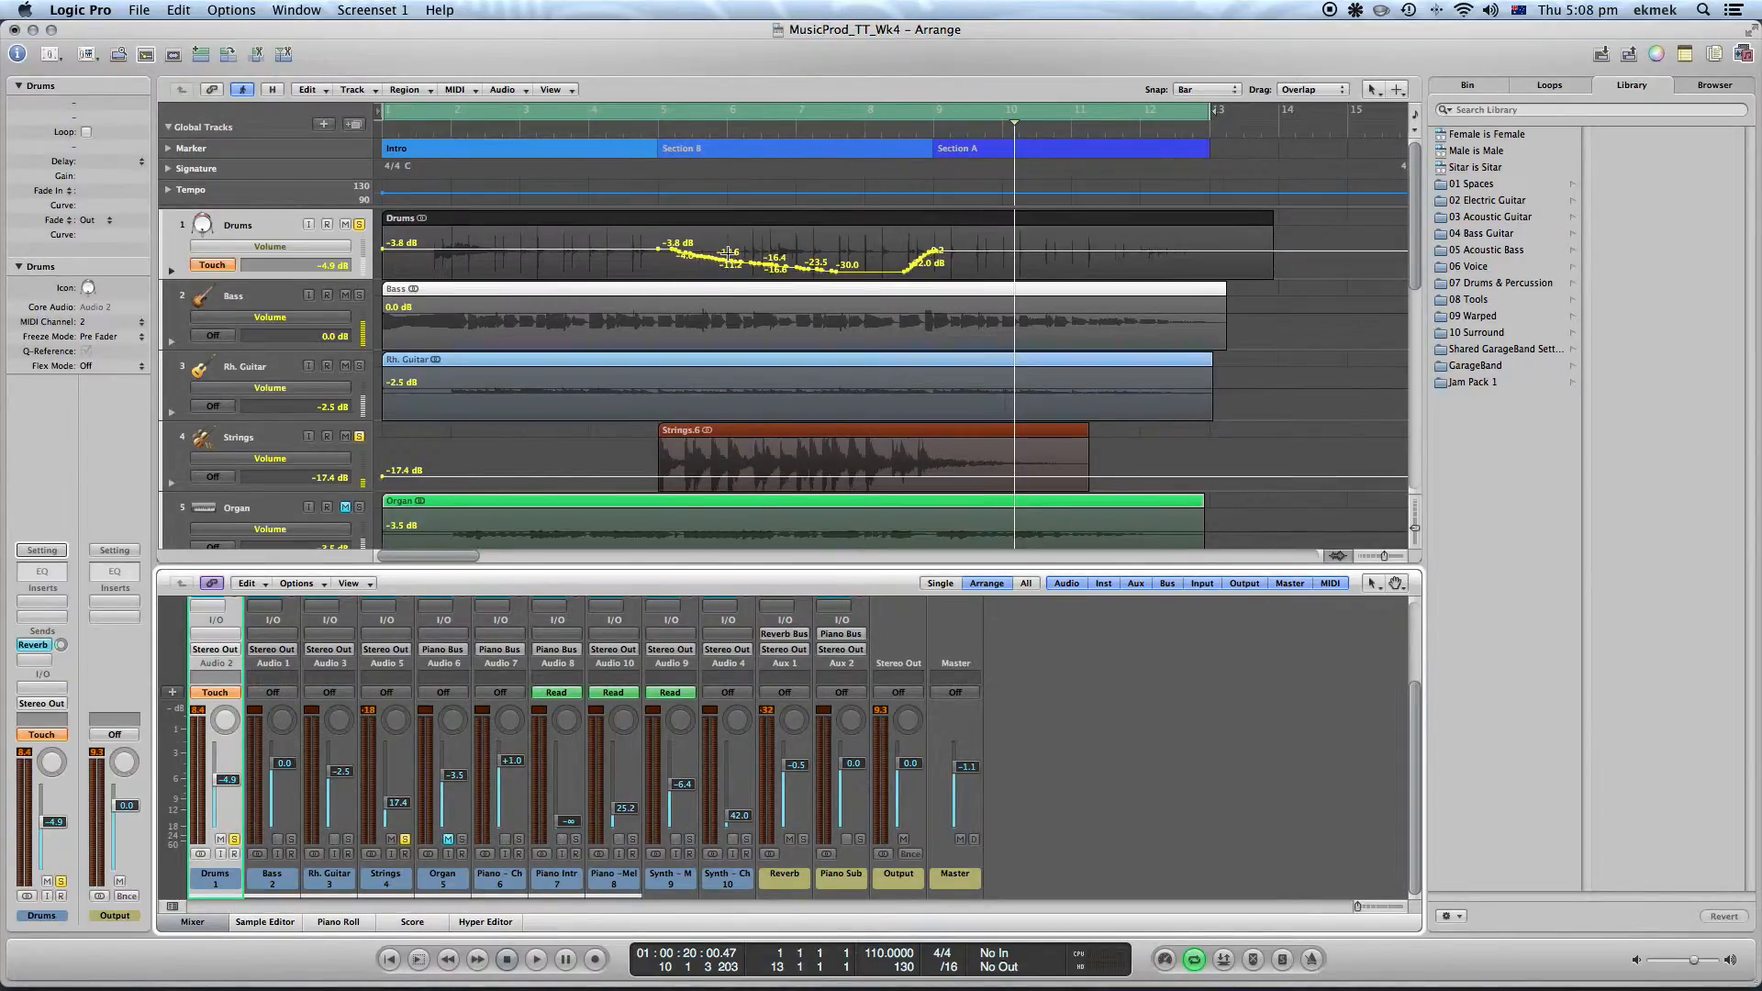
{"action": "scroll", "coordinate": [728, 260], "scroll_direction": "right", "scroll_amount": 2}
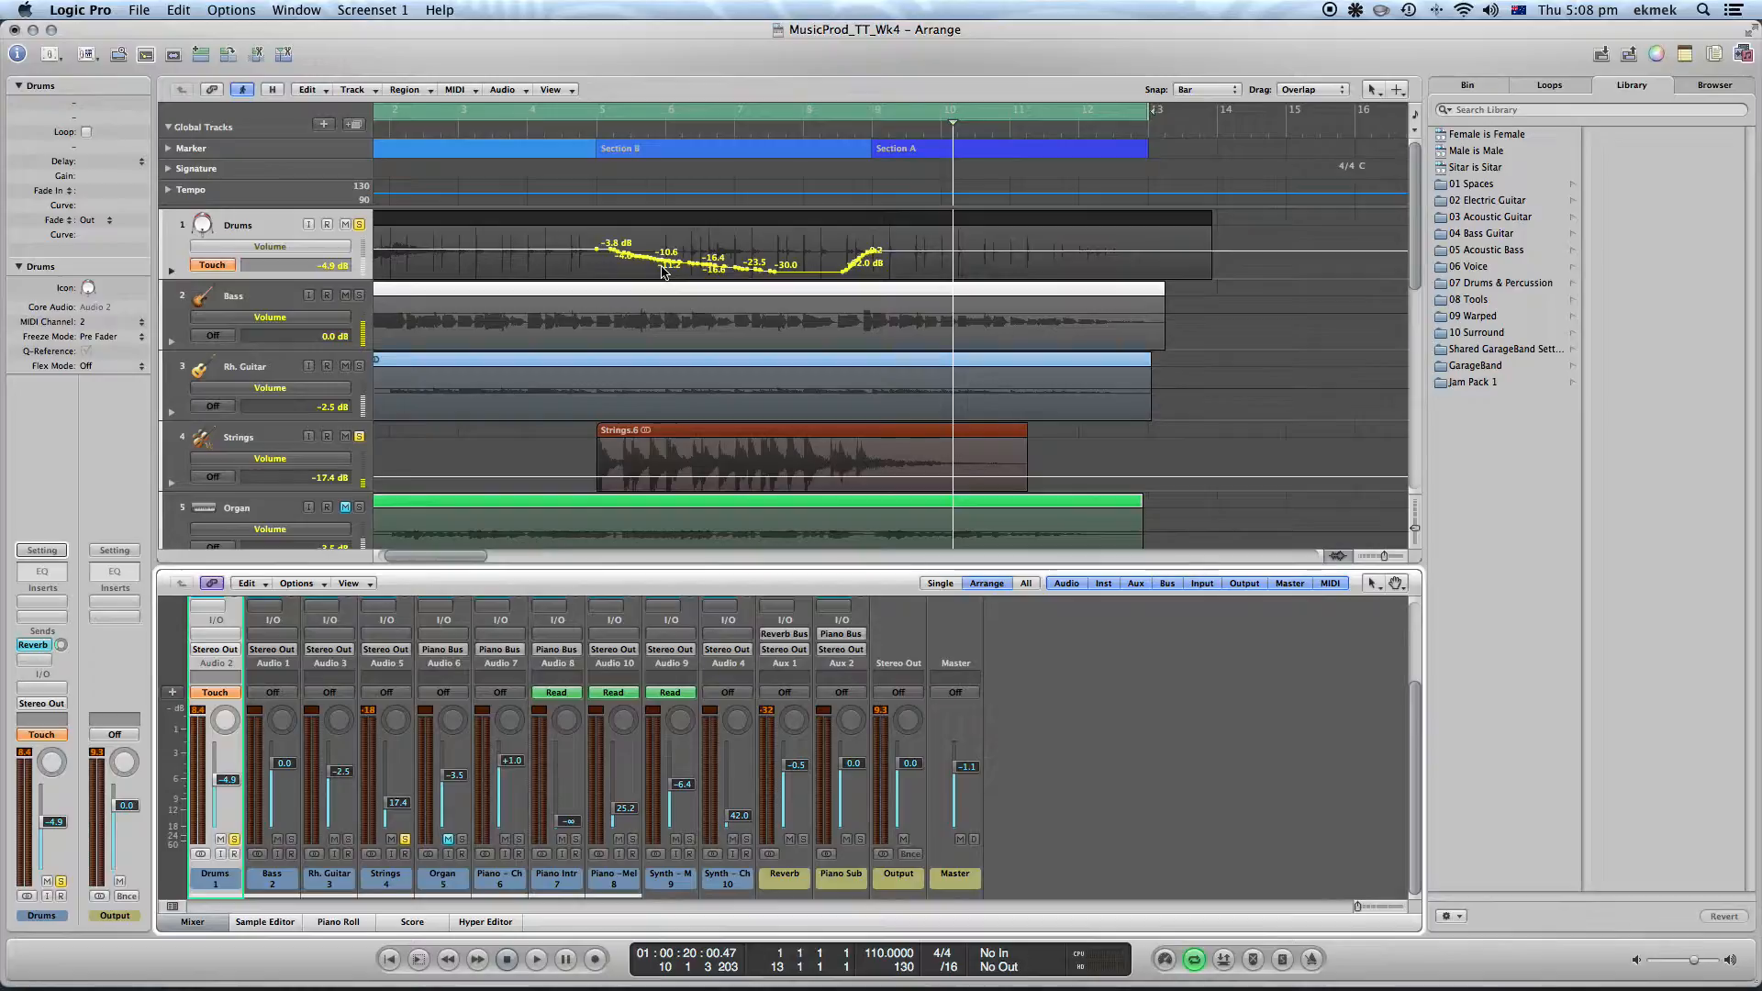
{"action": "key", "text": "ctrl+Down"}
{"action": "key", "text": "ctrl+Down"}
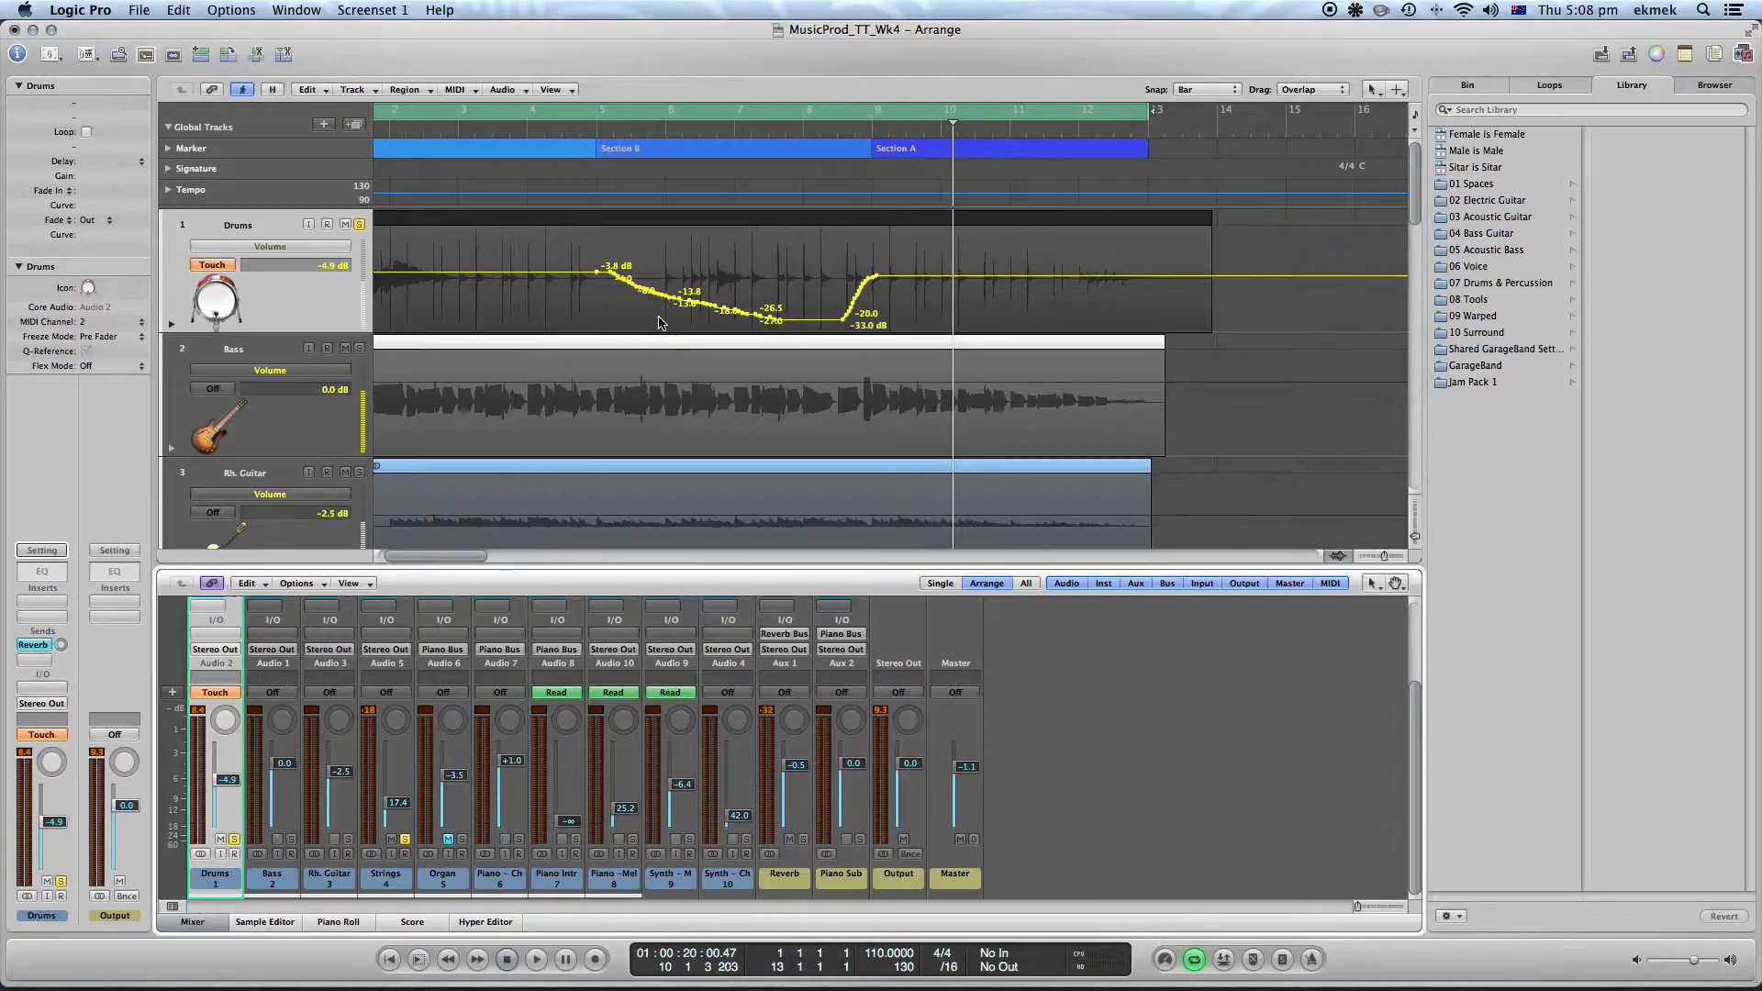
{"action": "left_click", "coordinate": [636, 288]}
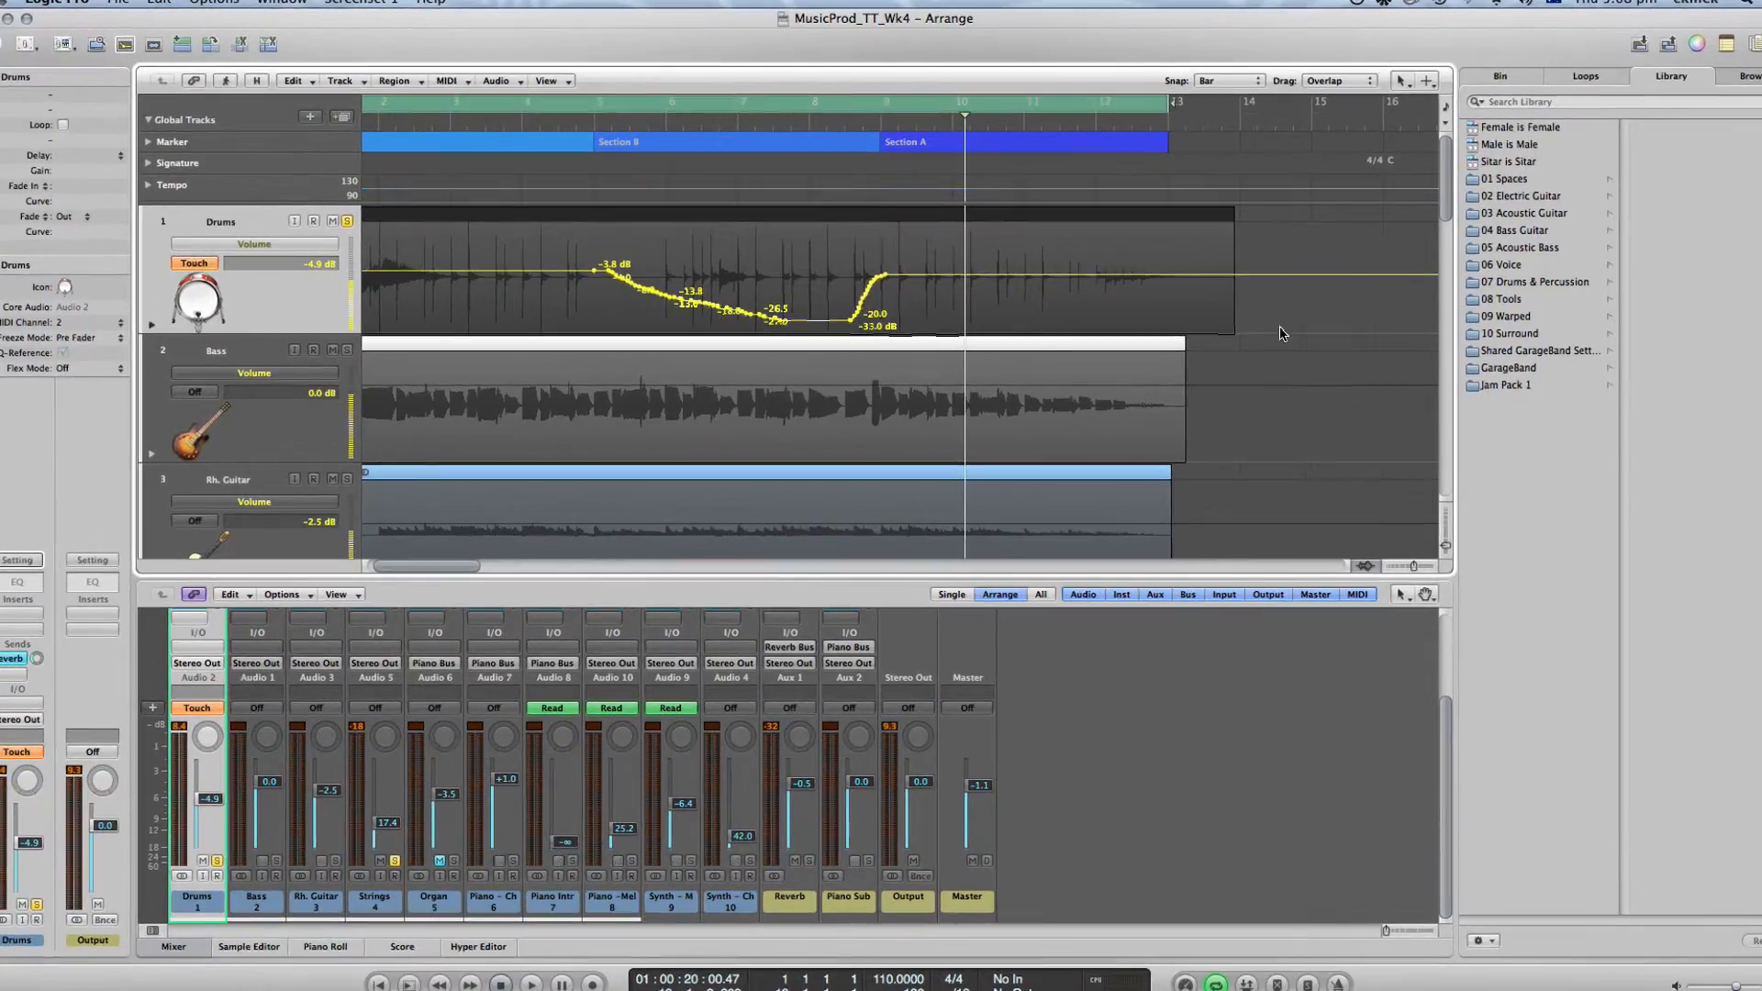
{"action": "scroll", "coordinate": [1268, 379], "scroll_direction": "right", "scroll_amount": 2}
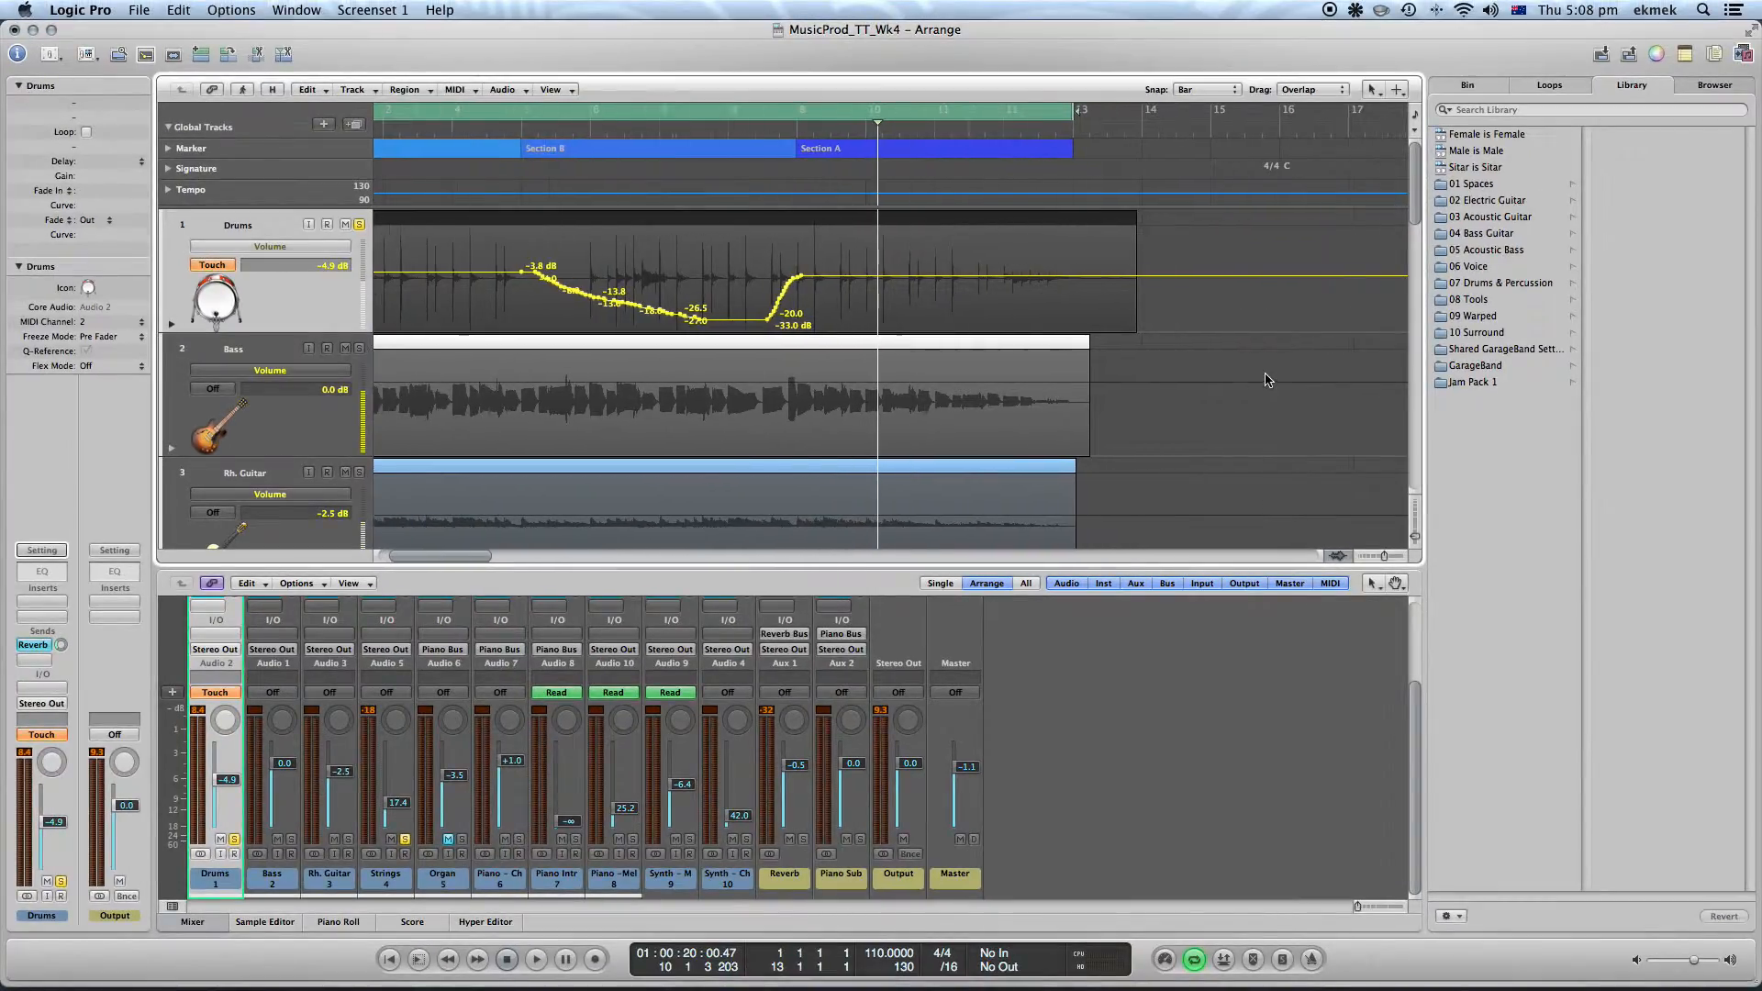
{"action": "scroll", "coordinate": [1268, 379], "scroll_direction": "left", "scroll_amount": 4}
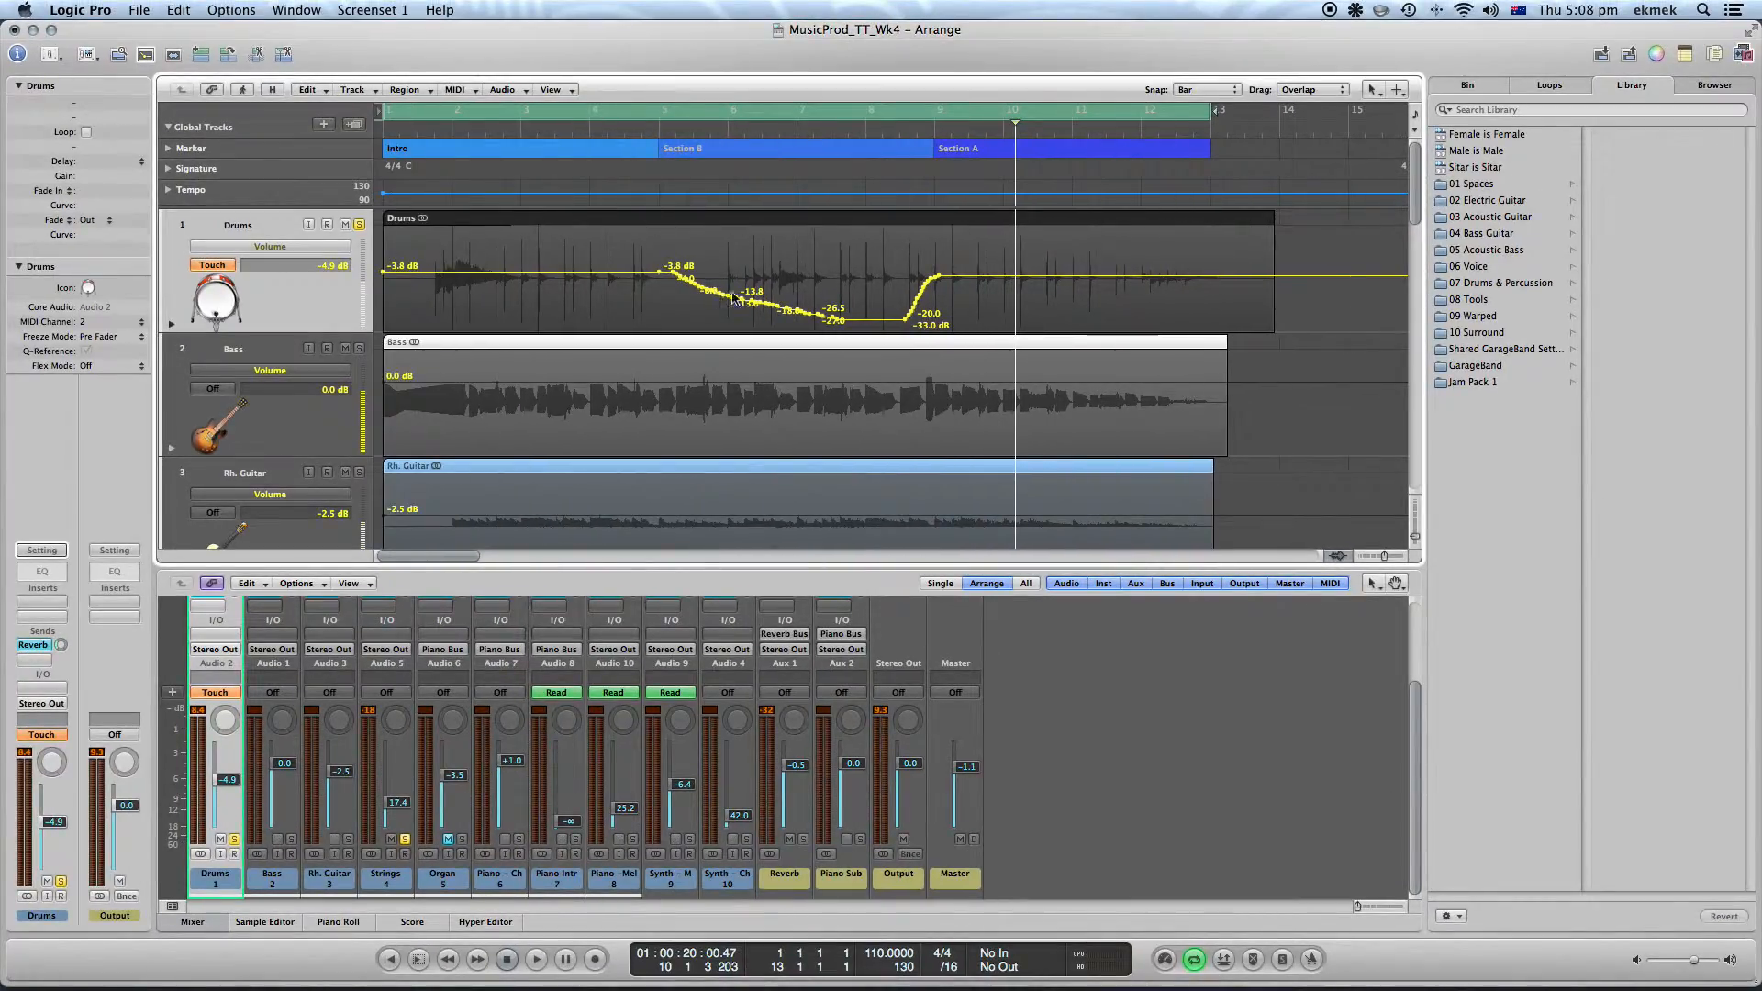
- Add two points to the flat low part of the Drums volume curve near bar 8 and place the earlier one at about -25.7 dB
{"action": "left_click", "coordinate": [886, 323]}
{"action": "left_click", "coordinate": [873, 321]}
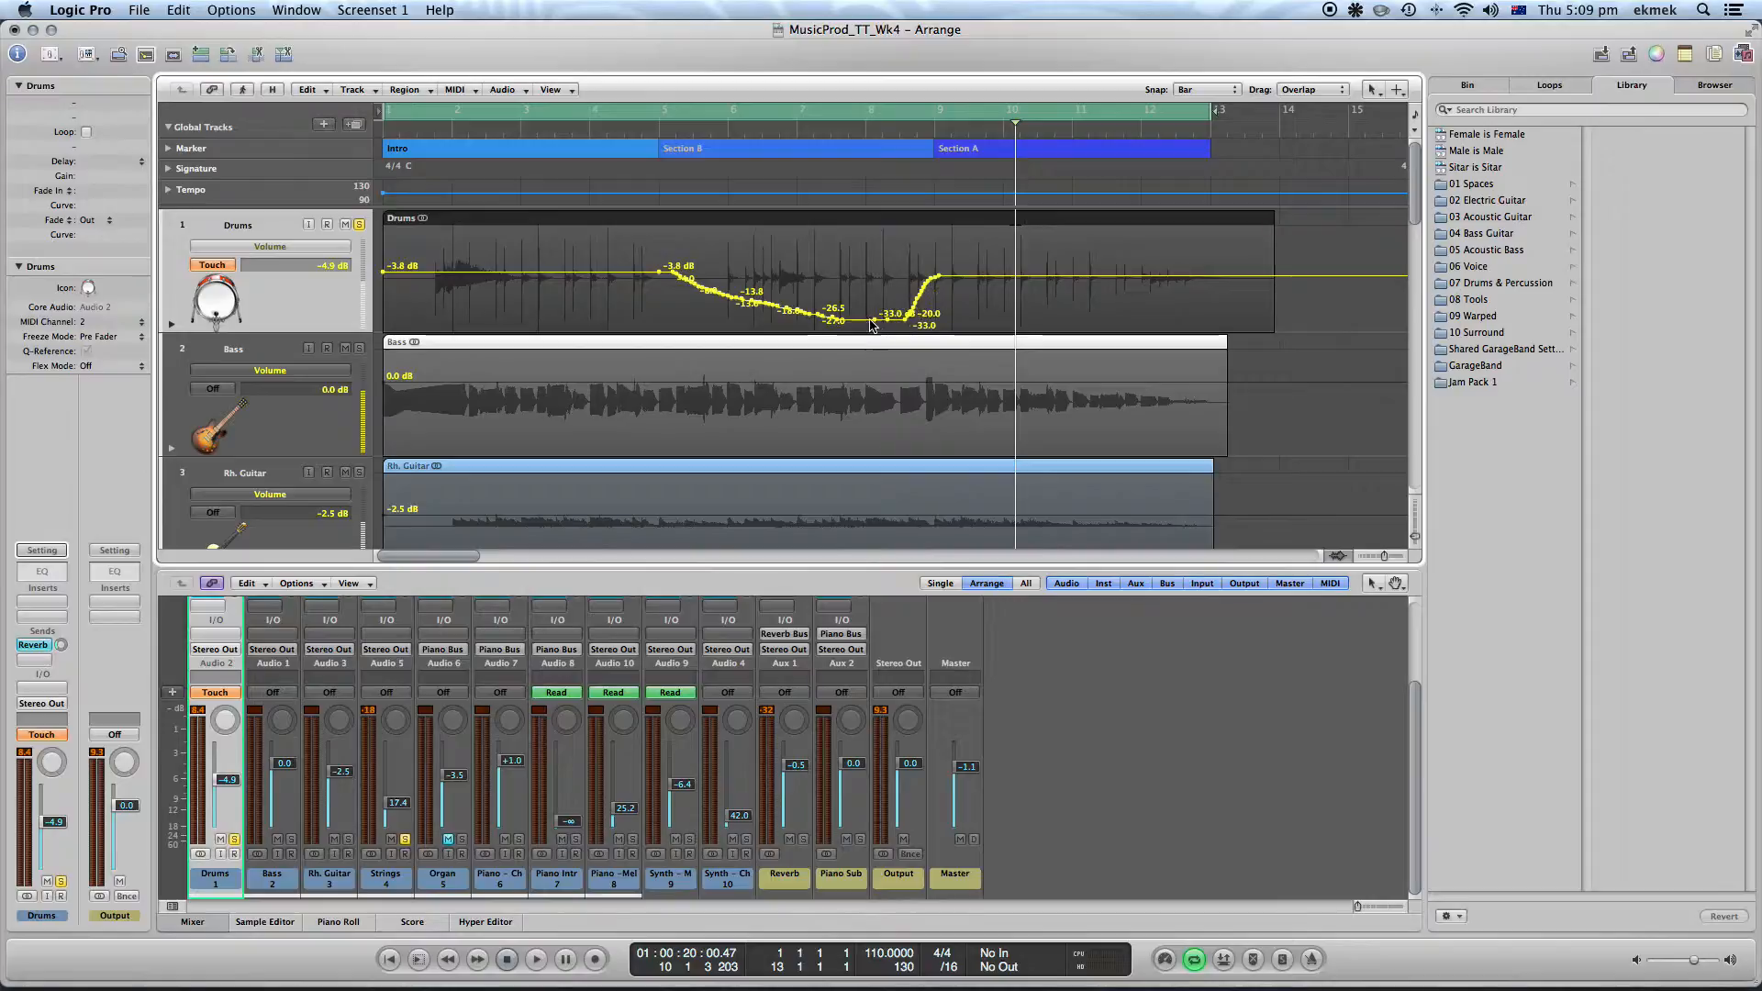
{"action": "left_click_drag", "start_coordinate": [873, 320], "coordinate": [875, 291]}
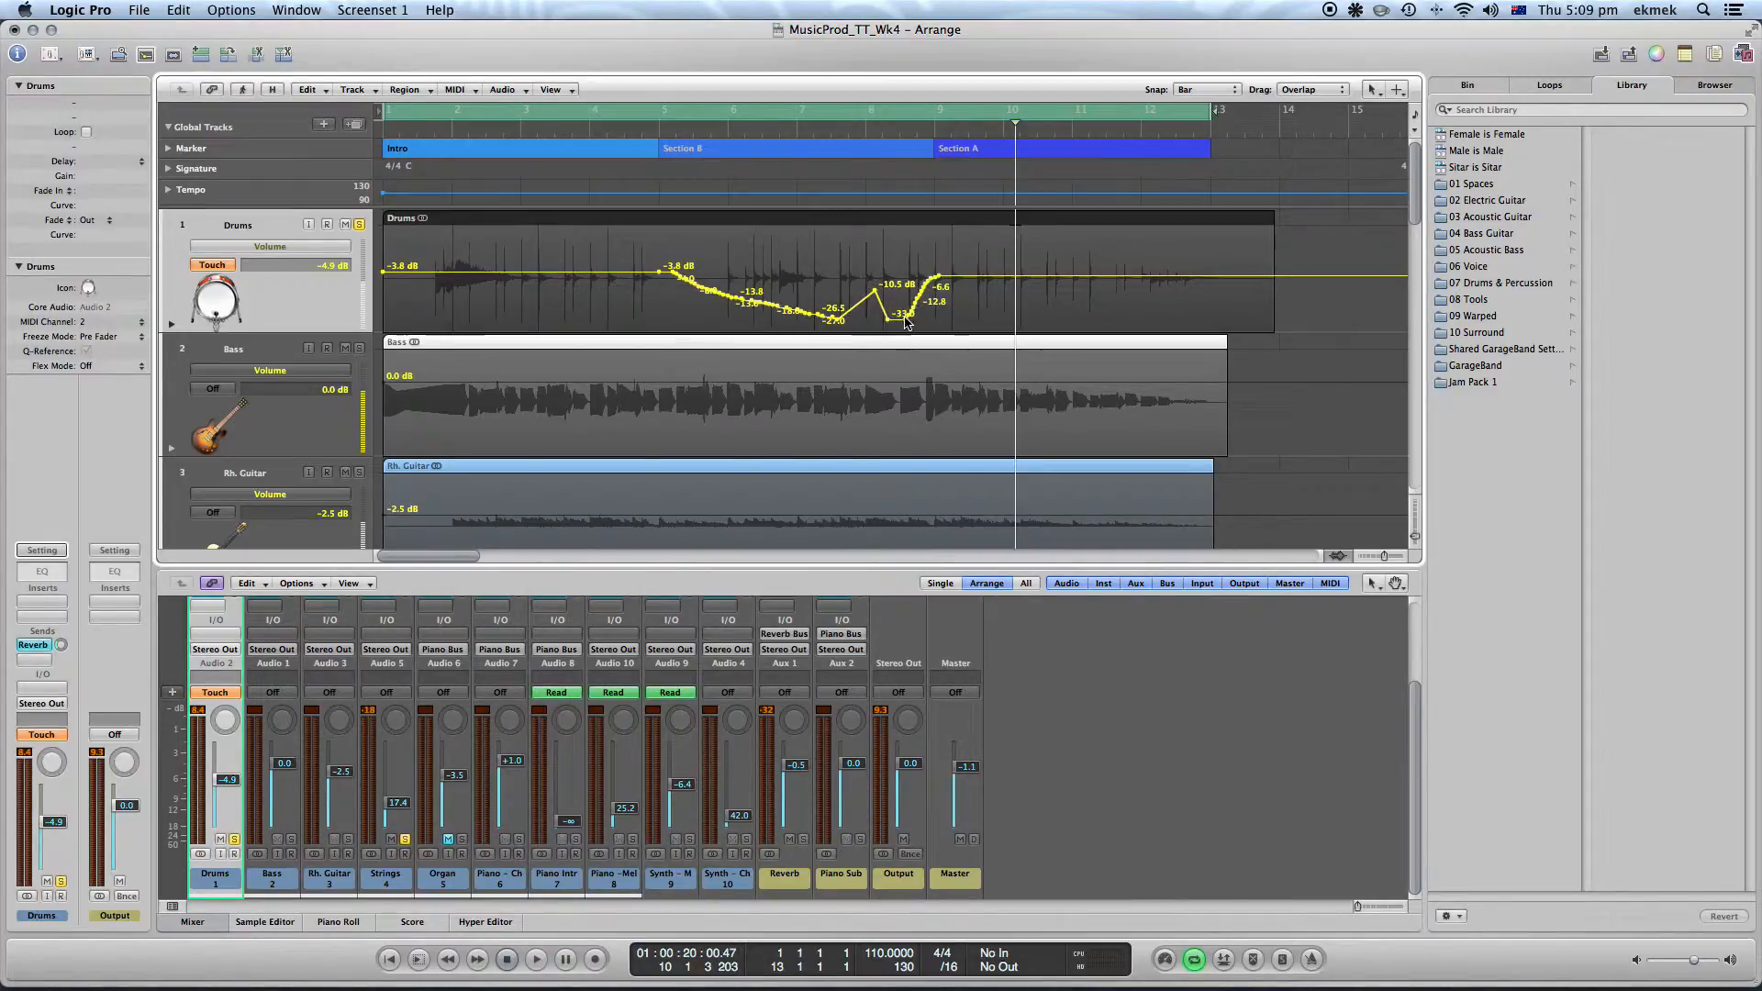
{"action": "left_click", "coordinate": [868, 318]}
{"action": "left_click", "coordinate": [874, 291]}
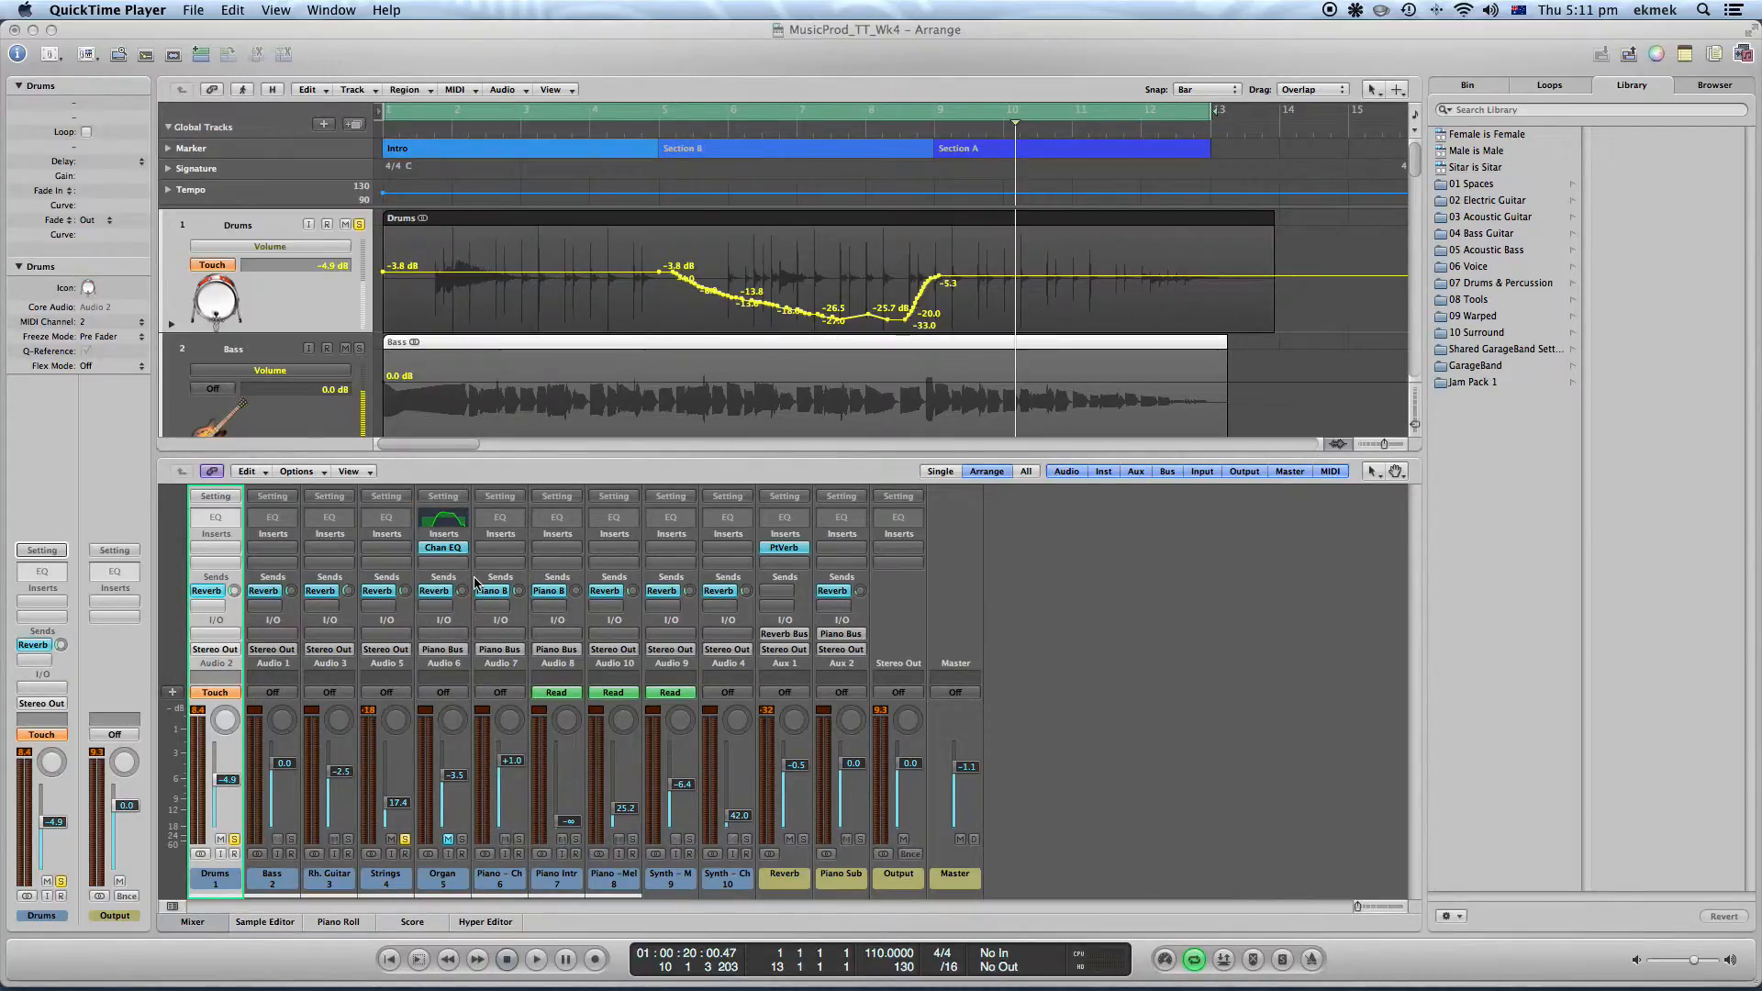
- Pan the Organ channel to -6 and move its Channel EQ's +17.0 dB band to 690 Hz with a Q of 0.17
{"action": "left_click_drag", "start_coordinate": [459, 720], "coordinate": [455, 736]}
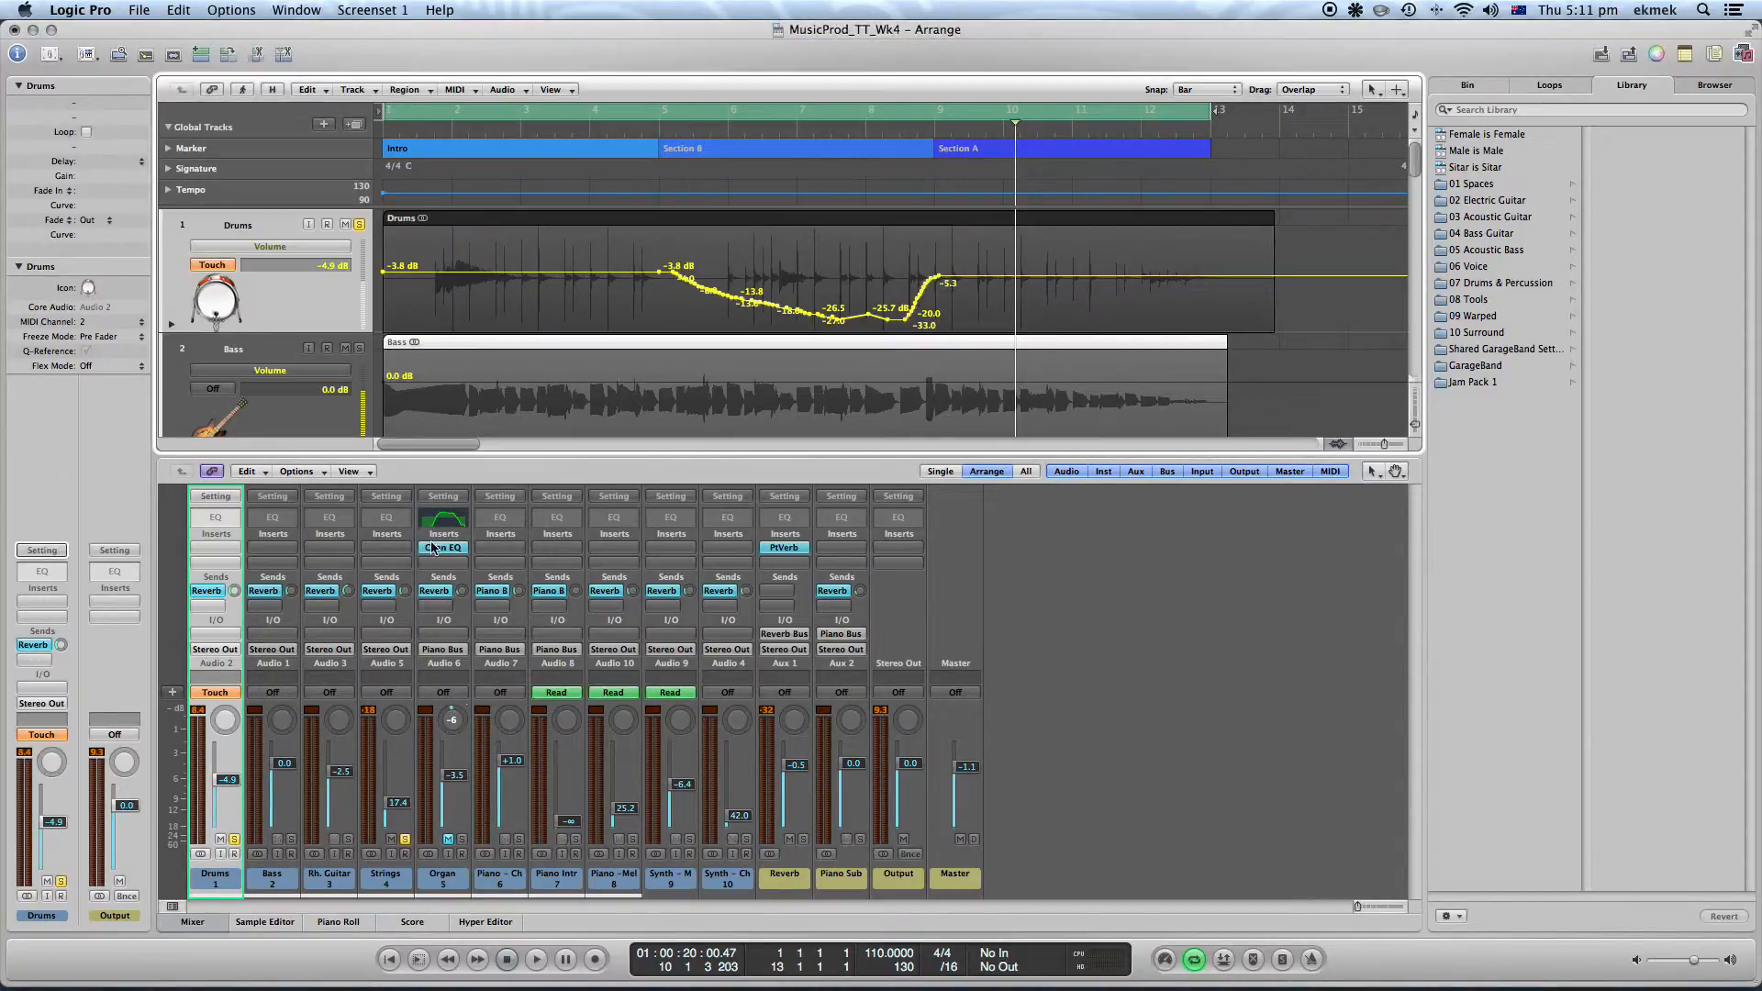
{"action": "left_click", "coordinate": [434, 548]}
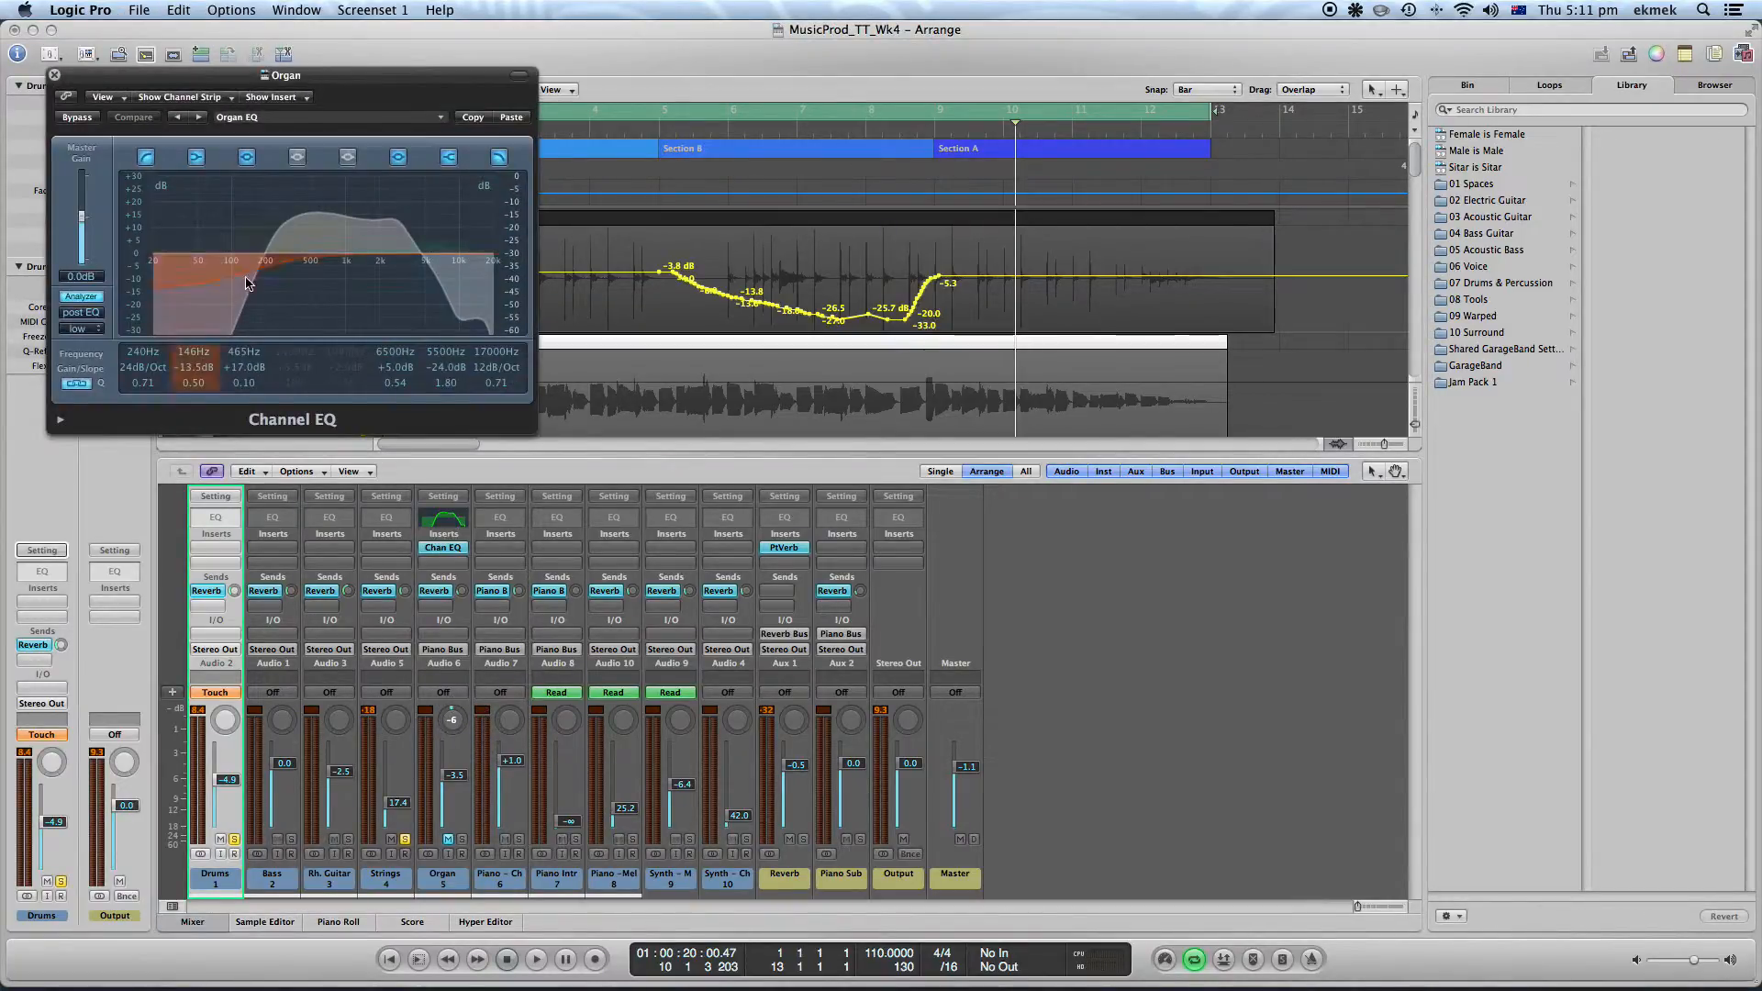
{"action": "mouse_move", "coordinate": [310, 215]}
{"action": "left_mouse_down"}
{"action": "mouse_move", "coordinate": [374, 317]}
{"action": "mouse_move", "coordinate": [328, 227]}
{"action": "left_mouse_up"}
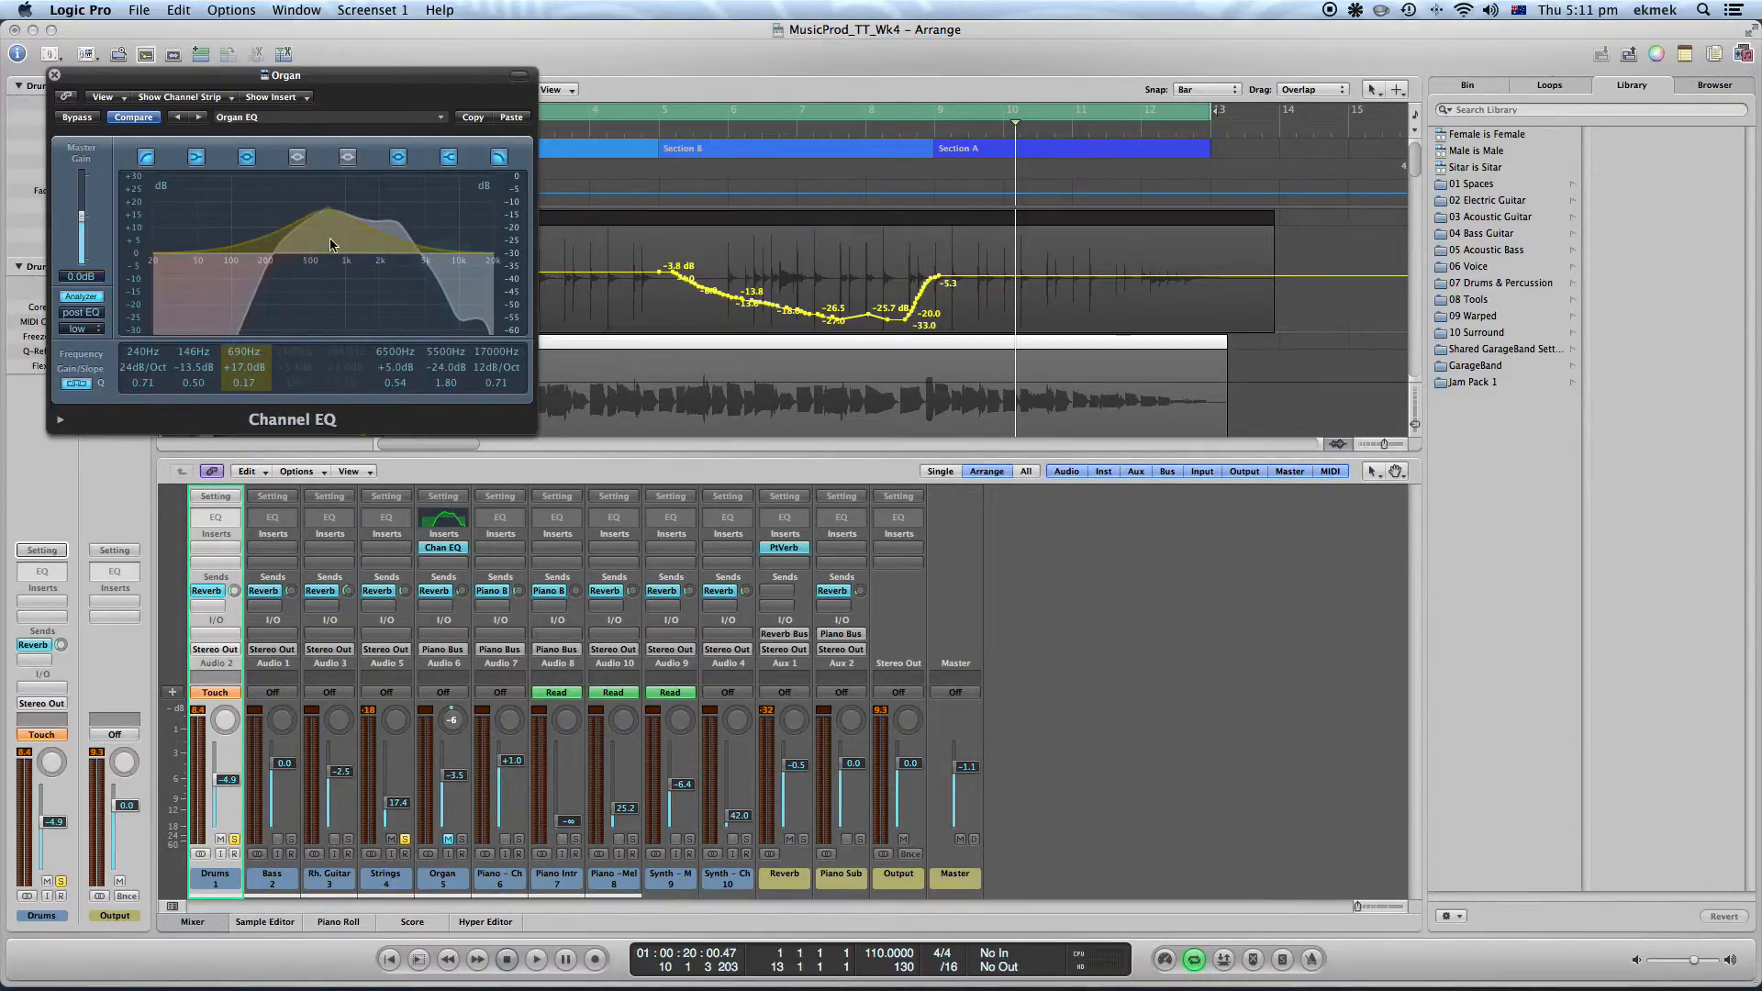
{"action": "left_click", "coordinate": [55, 75]}
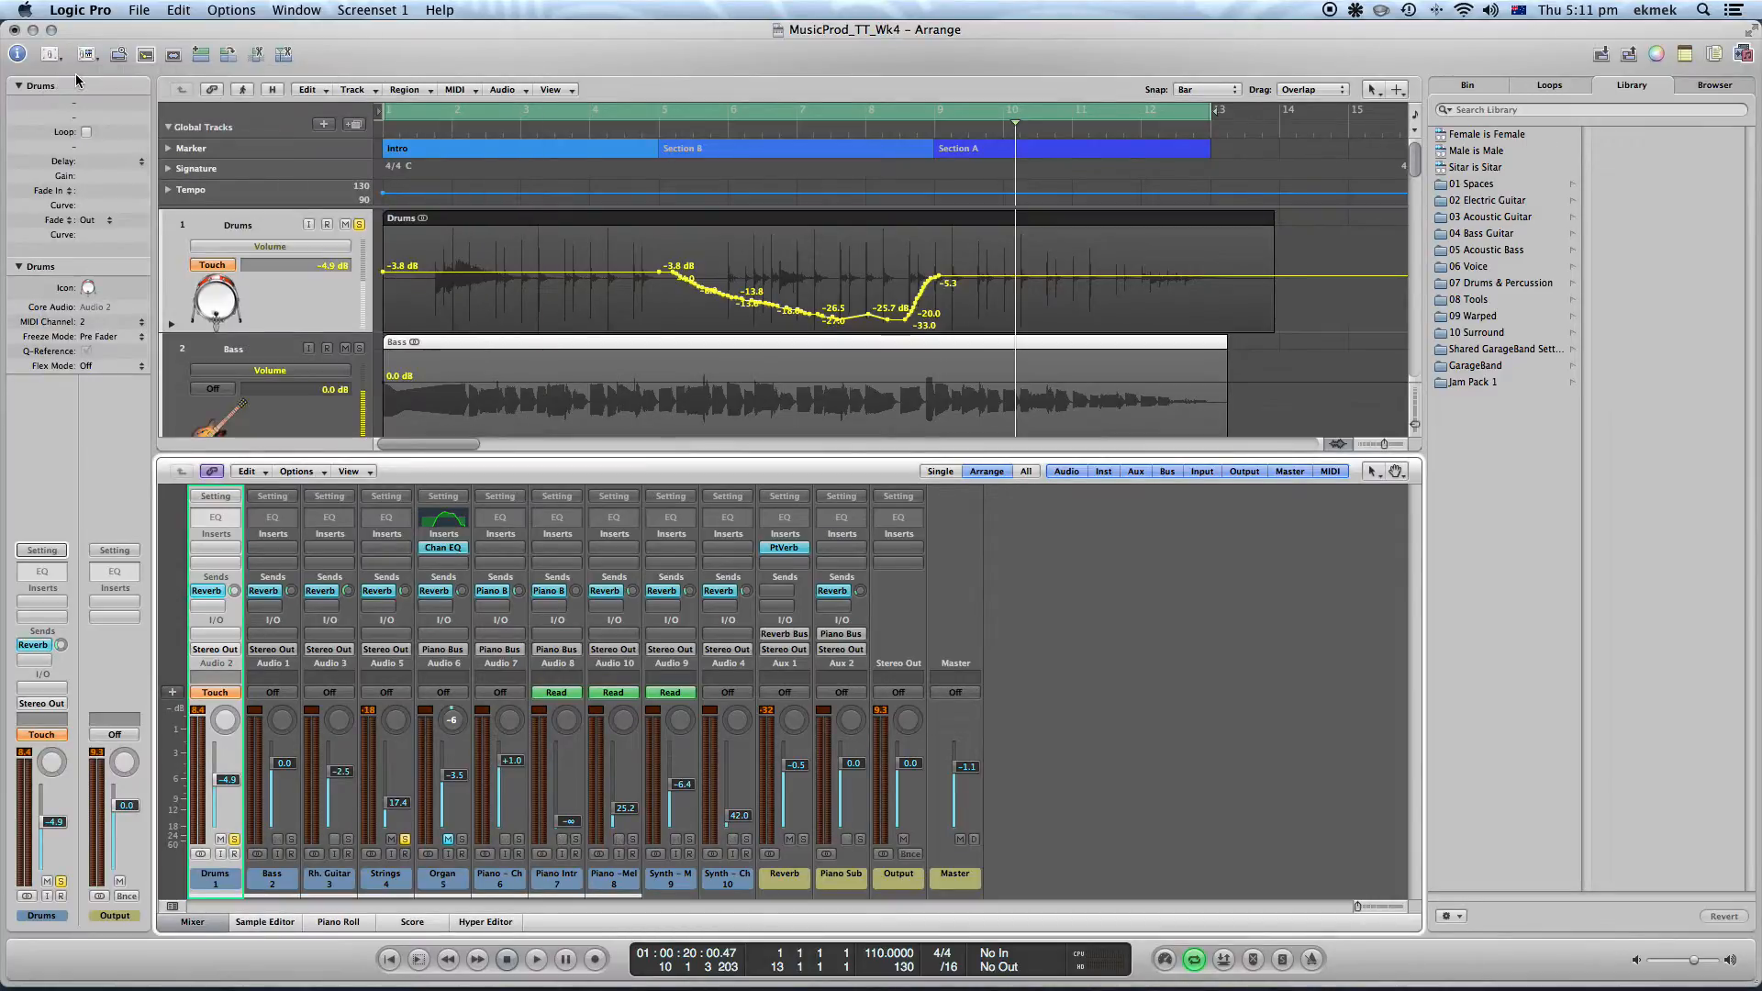